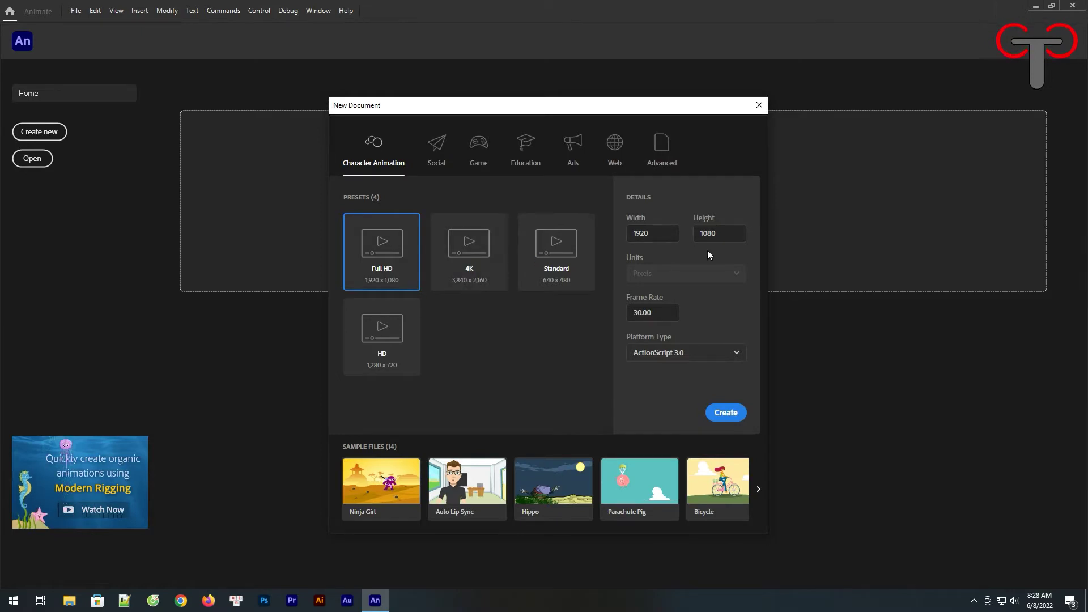
# Create a Full HD ActionScript 3.0 document, 1920 × 1080 pixels at 30 fps, and show the whole stage
pyautogui.click(725, 413)
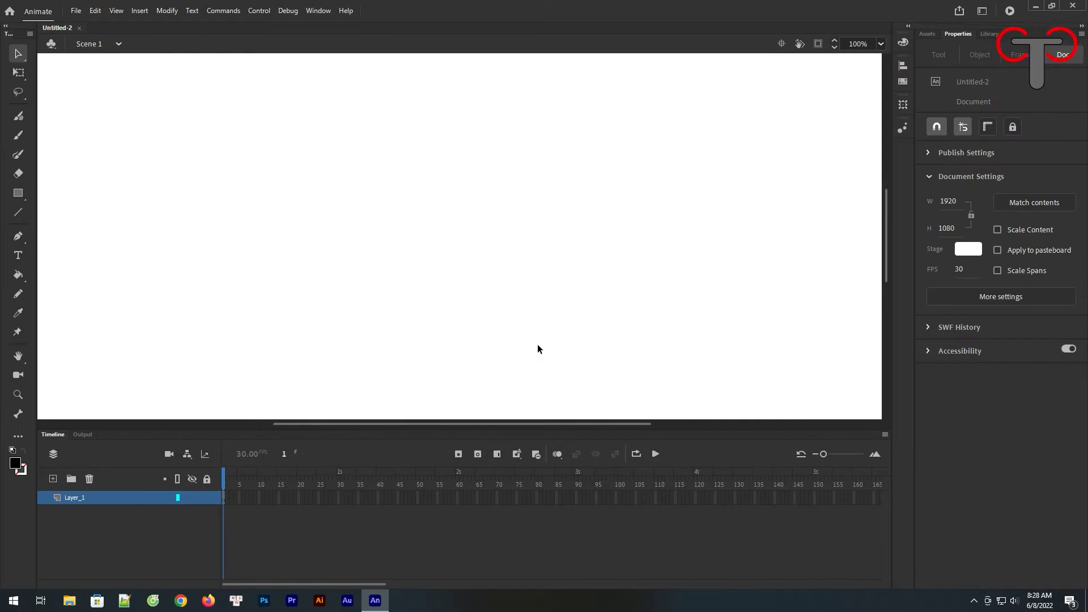
pyautogui.click(881, 44)
pyautogui.click(933, 55)
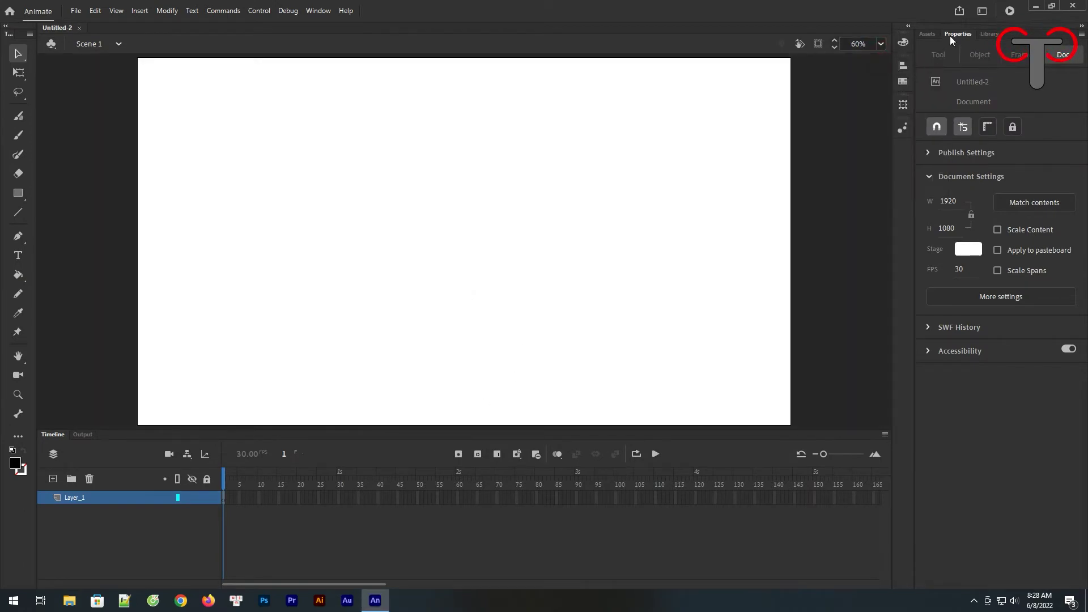
pyautogui.doubleClick(951, 36)
pyautogui.click(950, 36)
# Set the stage background colour to light blue #6797F6
pyautogui.click(962, 252)
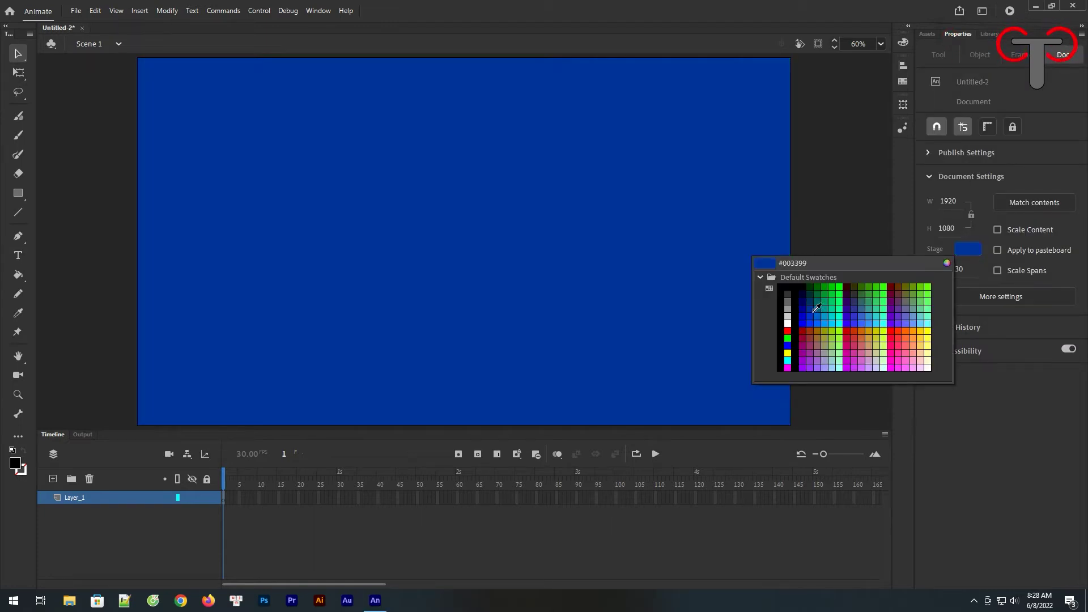
pyautogui.click(813, 311)
pyautogui.click(959, 250)
pyautogui.click(947, 265)
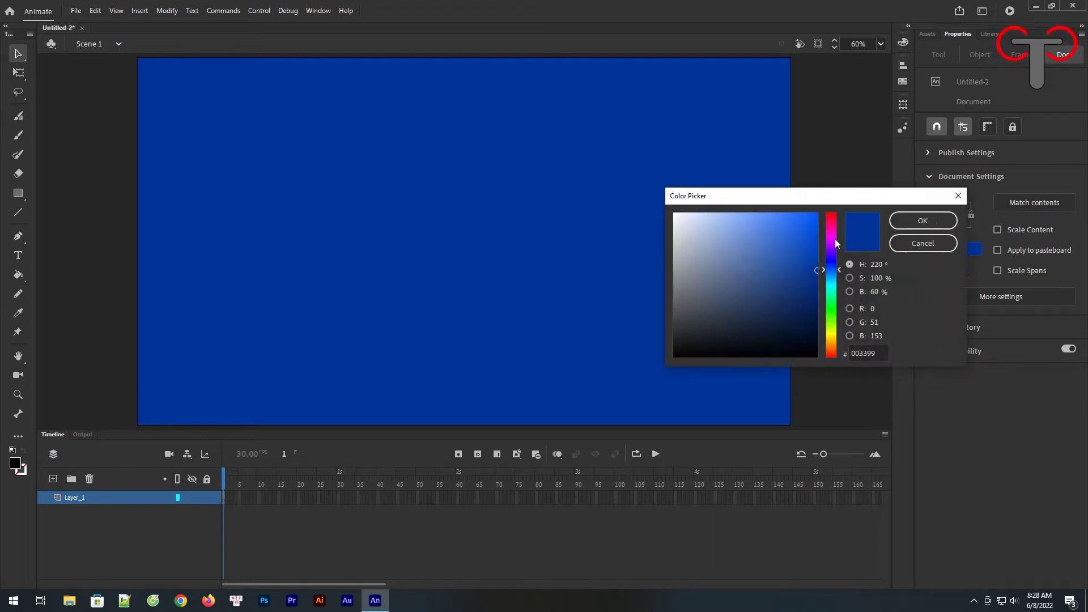
pyautogui.click(768, 217)
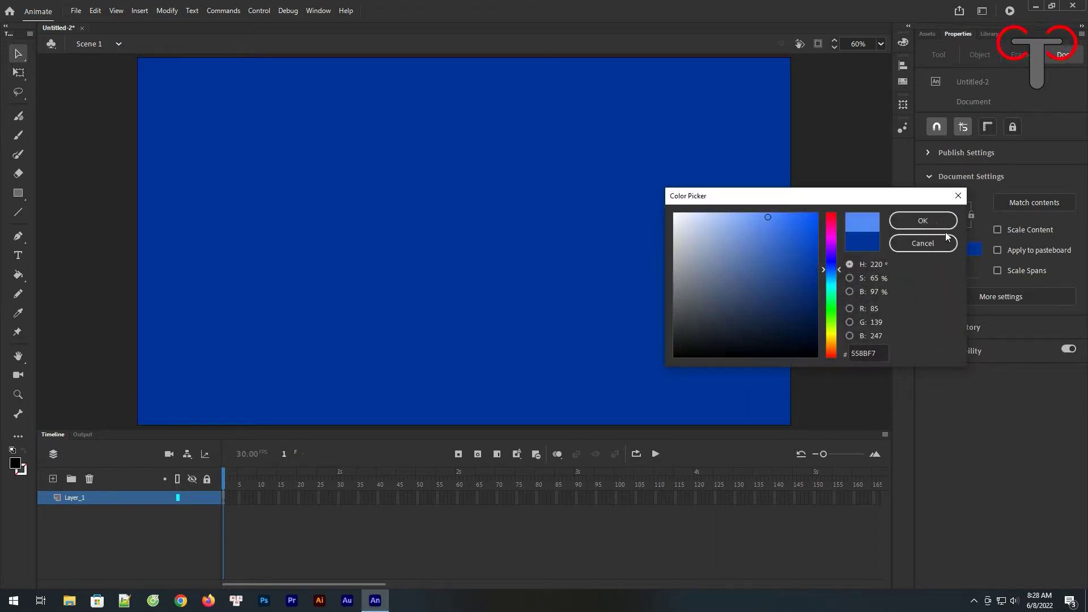
pyautogui.click(766, 237)
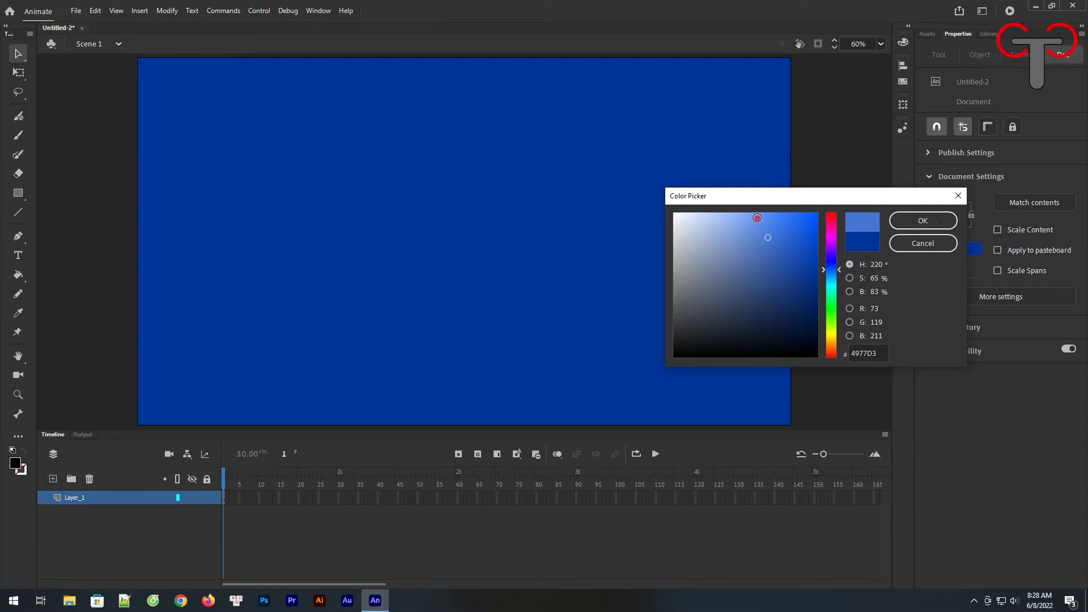
pyautogui.click(752, 219)
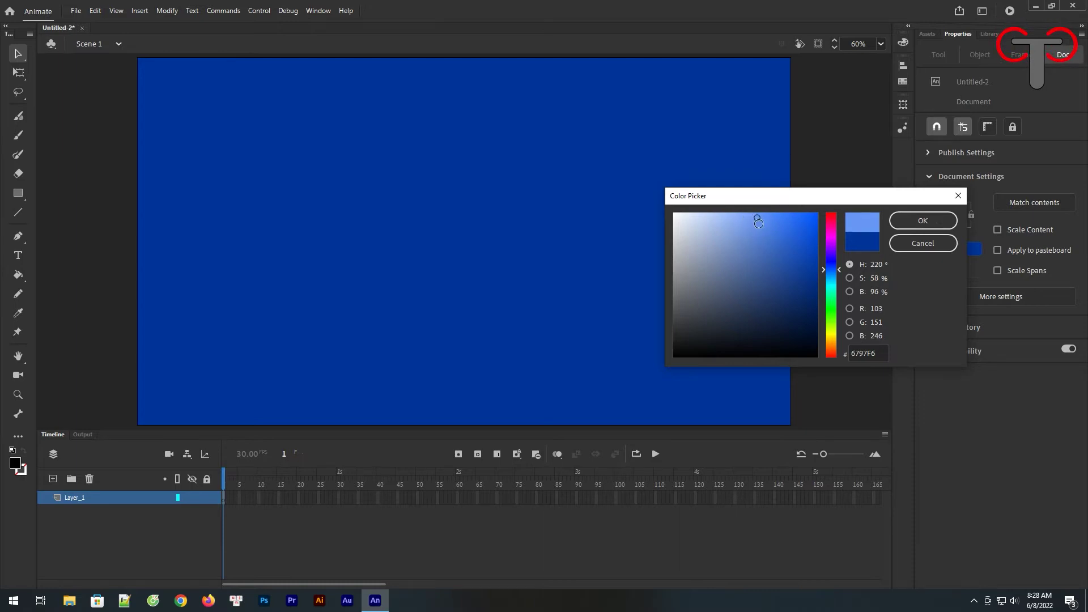
pyautogui.click(924, 223)
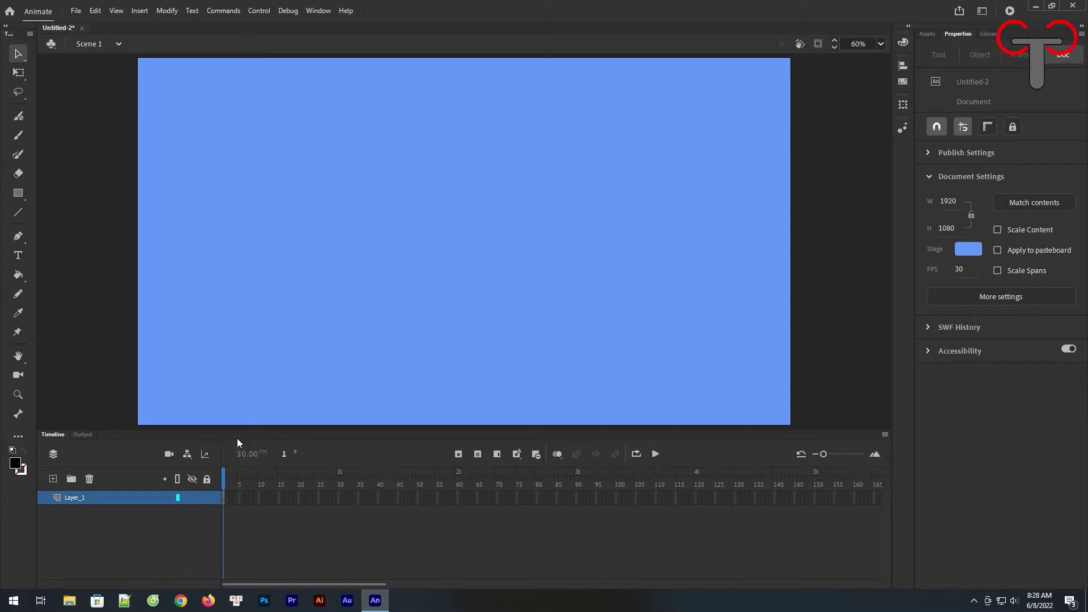
# Draw a circle about 353 px in diameter near the stage centre, with no fill and a white stroke of size 3
pyautogui.click(12, 451)
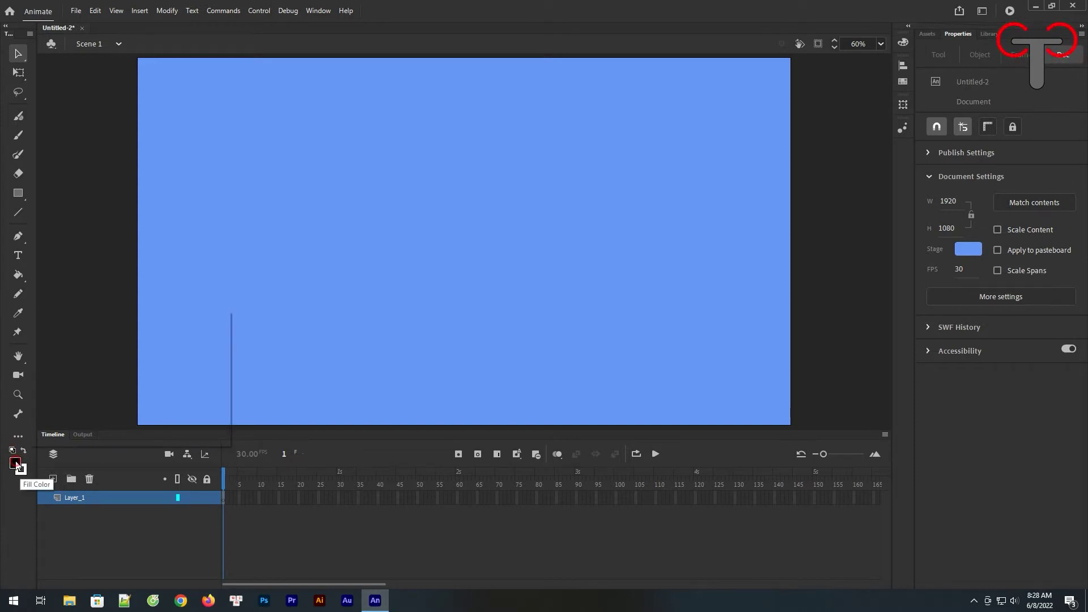
pyautogui.click(21, 471)
pyautogui.click(204, 316)
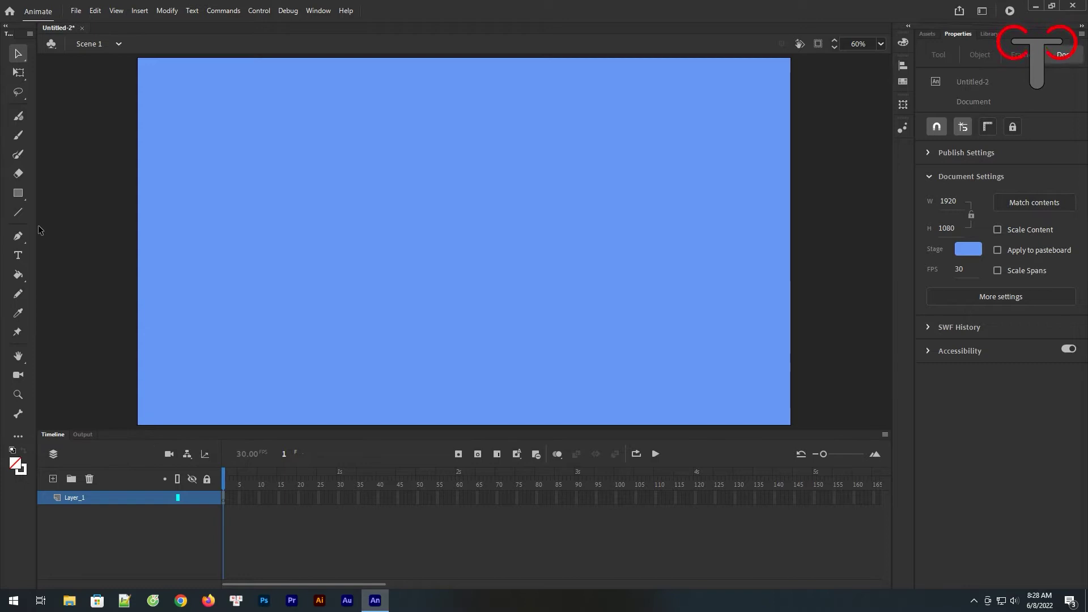
pyautogui.click(18, 192)
pyautogui.click(73, 231)
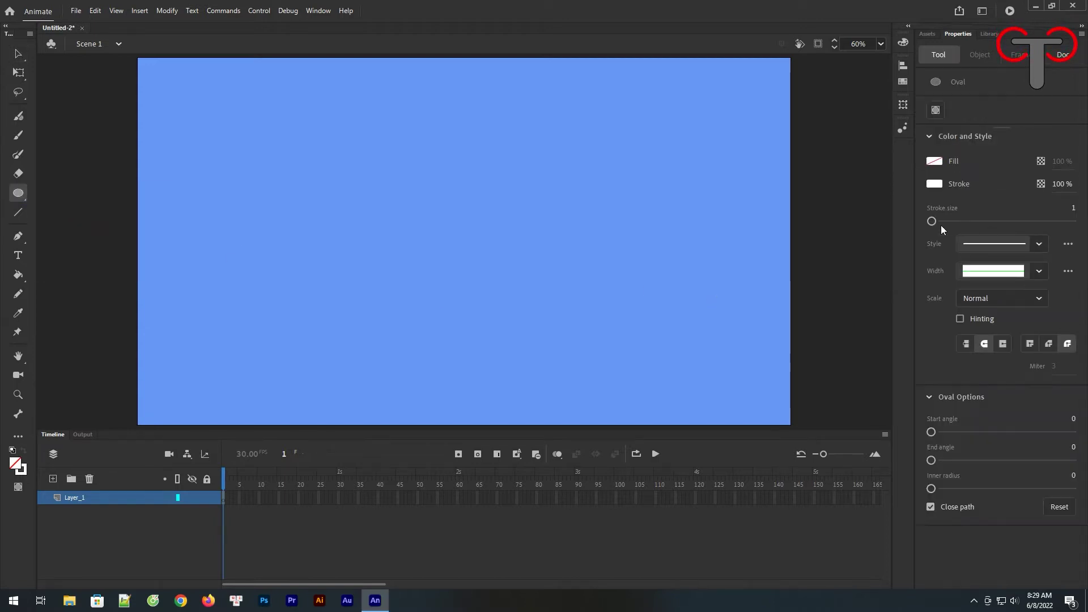
pyautogui.click(1073, 207)
pyautogui.moveTo(445, 224); pyautogui.dragTo(497, 285)
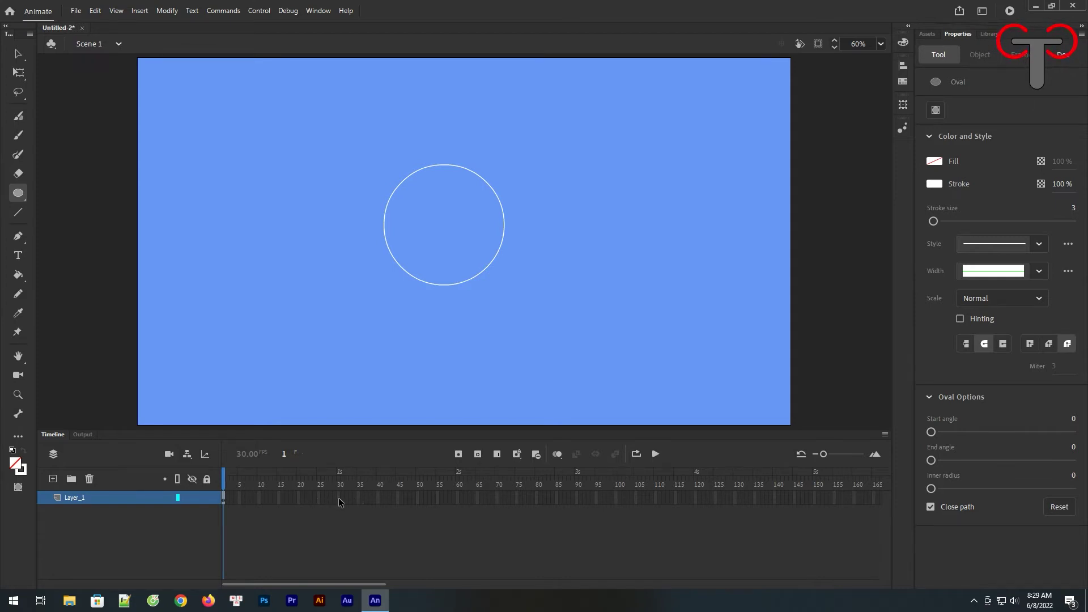
# Insert a keyframe at frame 20 and enlarge the circle there to about 425 px, scaling around its centre
pyautogui.click(319, 498)
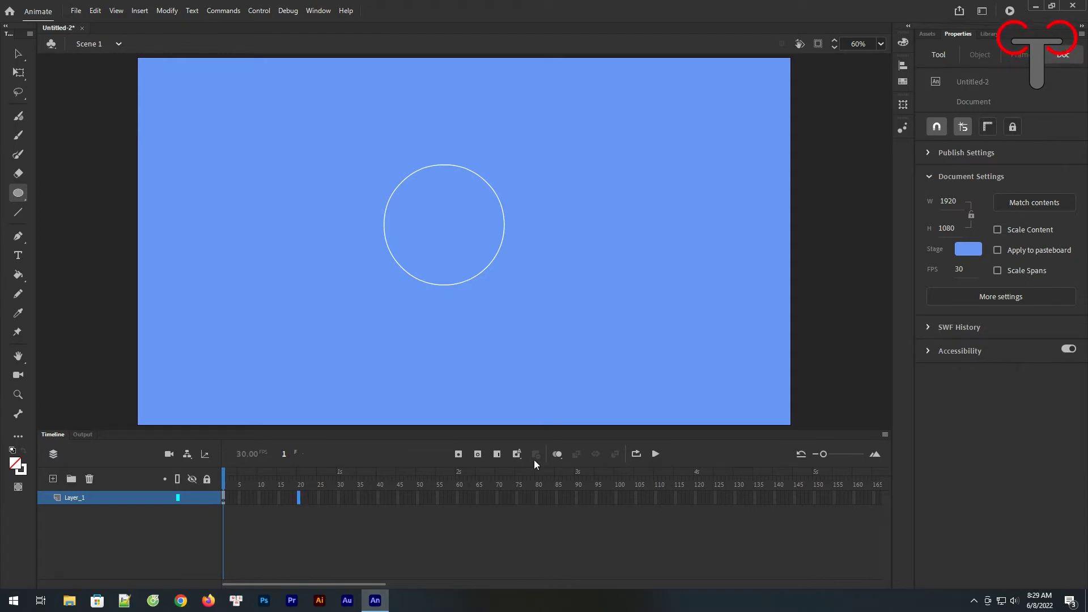
pyautogui.click(459, 455)
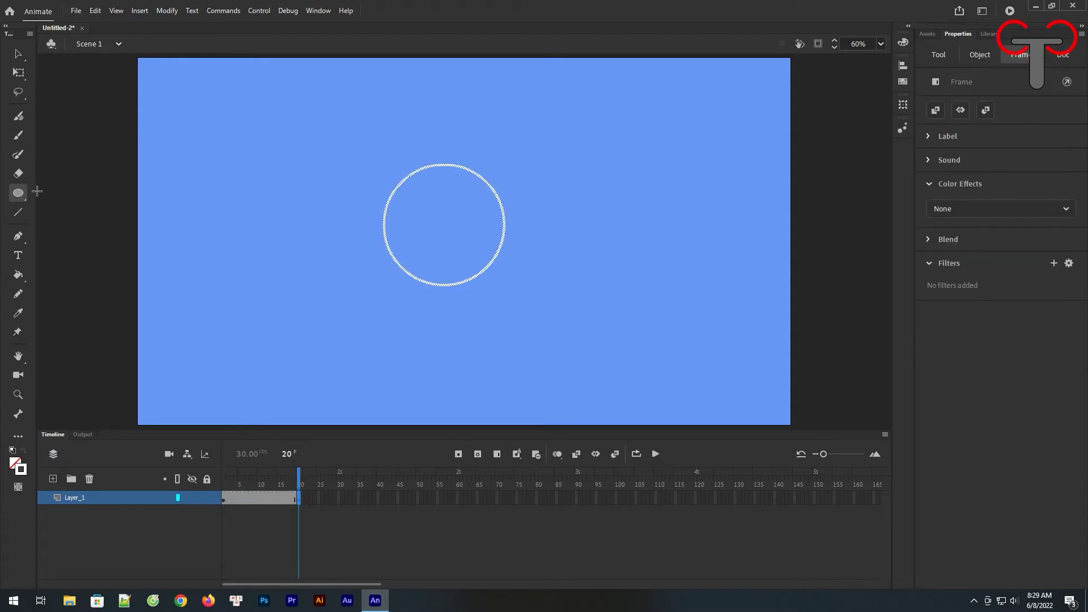
pyautogui.click(19, 73)
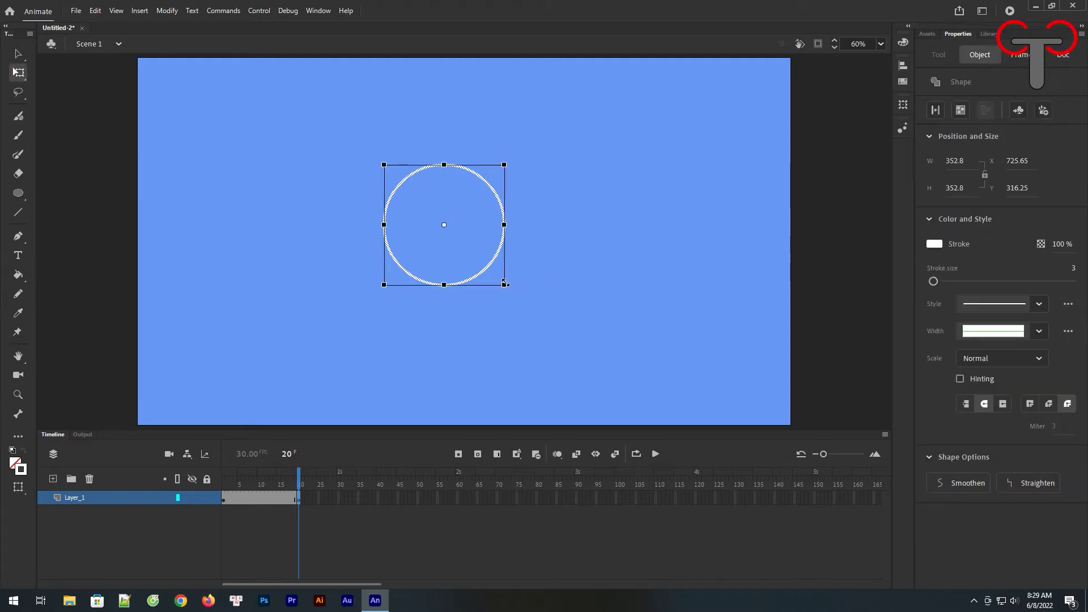
pyautogui.moveTo(505, 286); pyautogui.dragTo(517, 297)
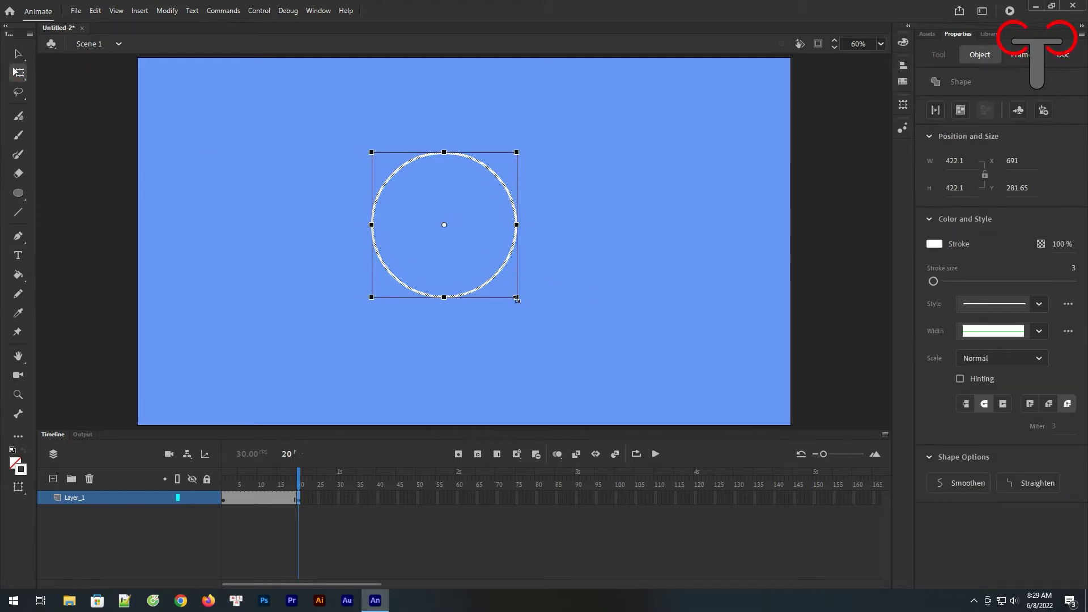
pyautogui.moveTo(517, 301); pyautogui.dragTo(517, 303)
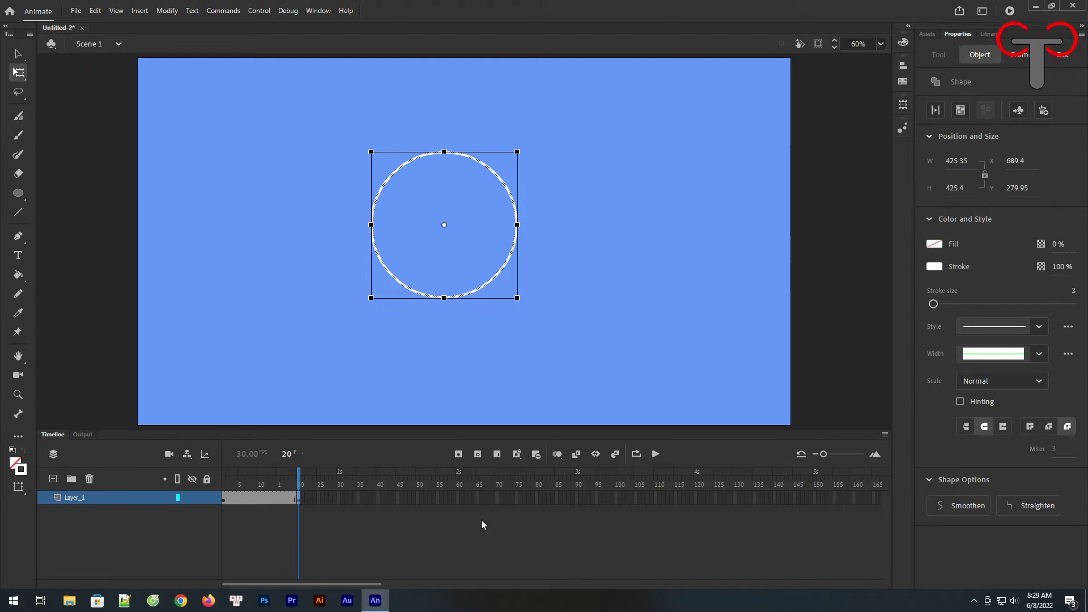
# Insert a keyframe at frame 100 and enlarge the circle there to about 567 px around its centre
pyautogui.click(633, 498)
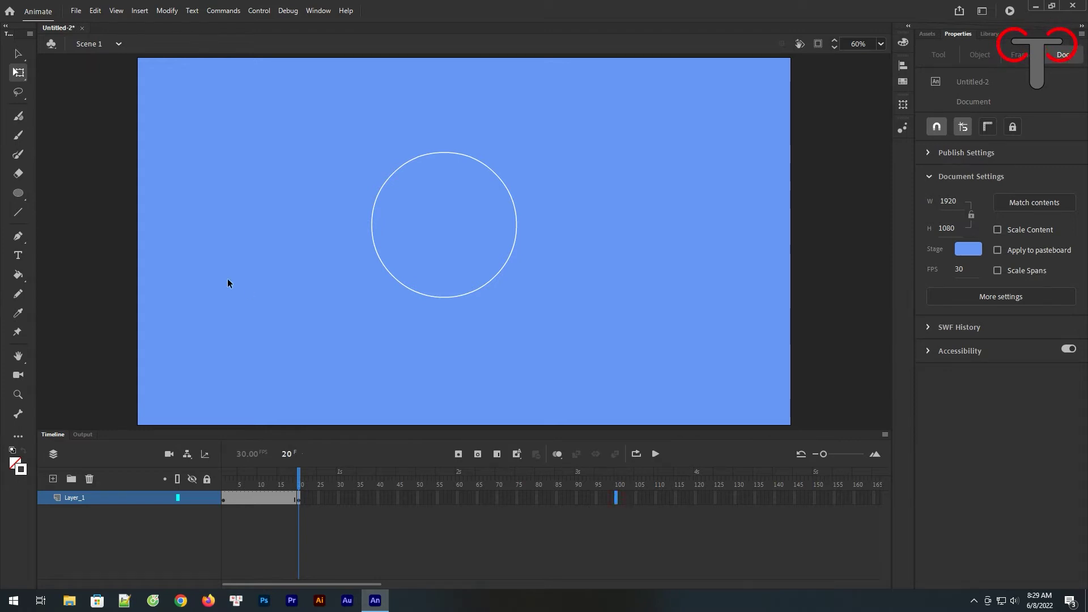
pyautogui.click(458, 453)
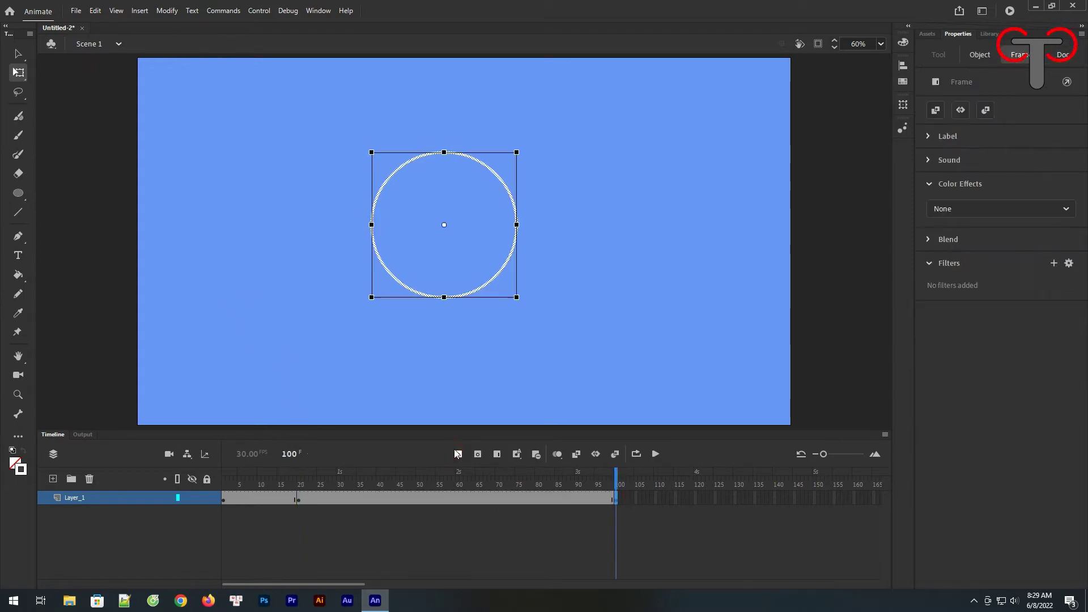
pyautogui.moveTo(526, 312); pyautogui.dragTo(541, 333)
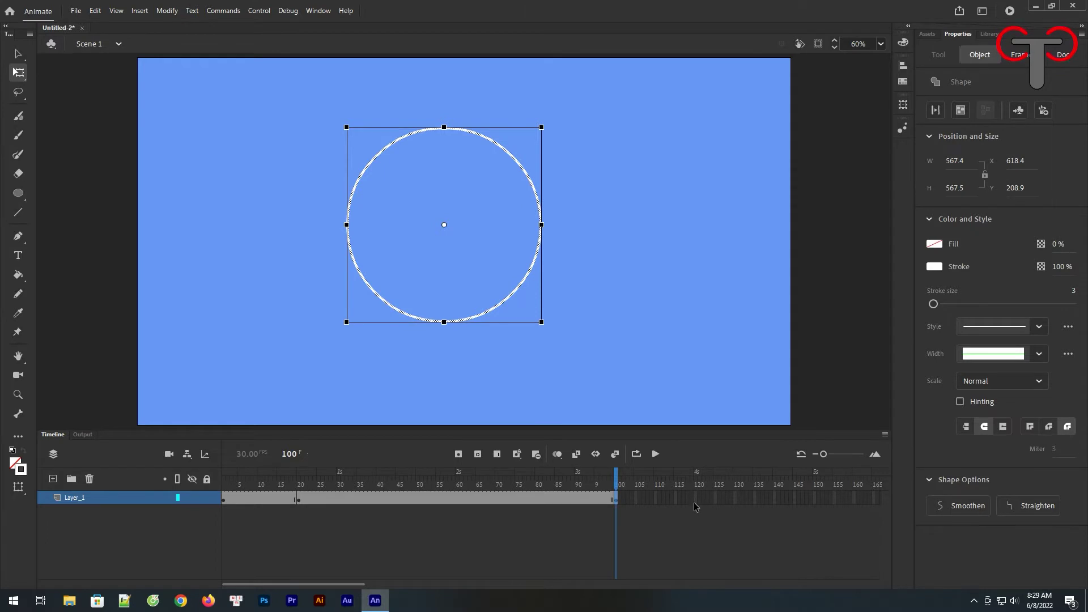
# Insert a keyframe at frame 120, enlarge the circle there slightly more around its centre, and preview the size changes
pyautogui.click(695, 499)
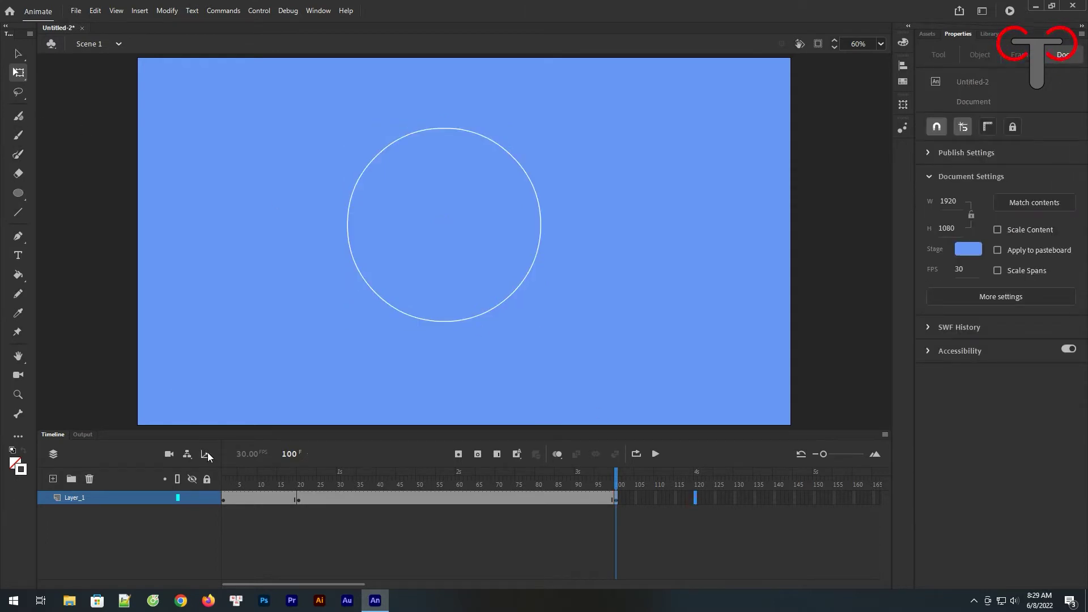
pyautogui.click(458, 455)
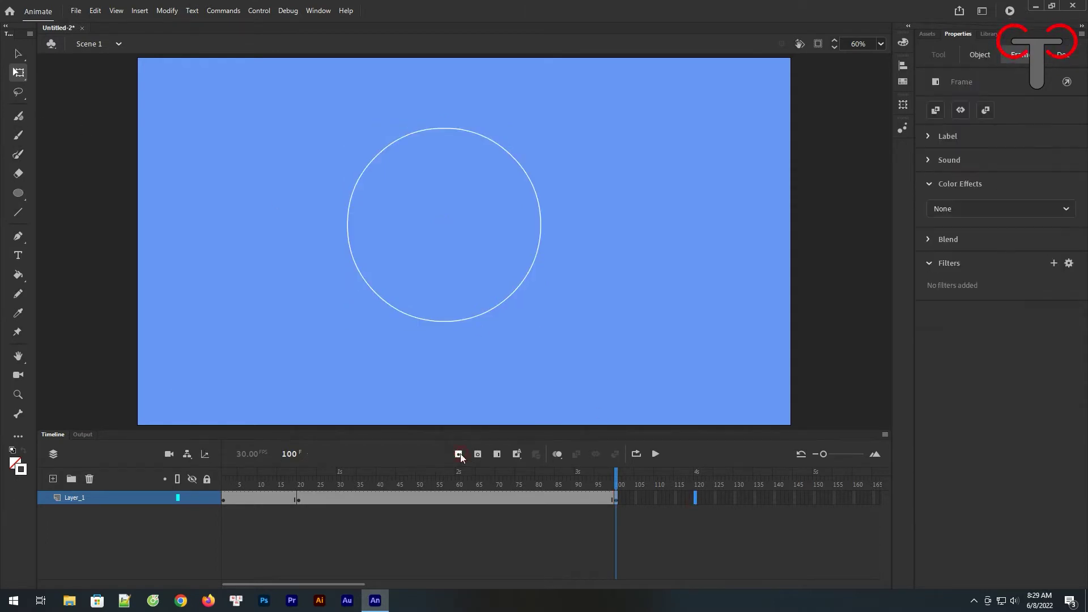
pyautogui.moveTo(541, 323); pyautogui.dragTo(551, 332)
pyautogui.click(242, 545)
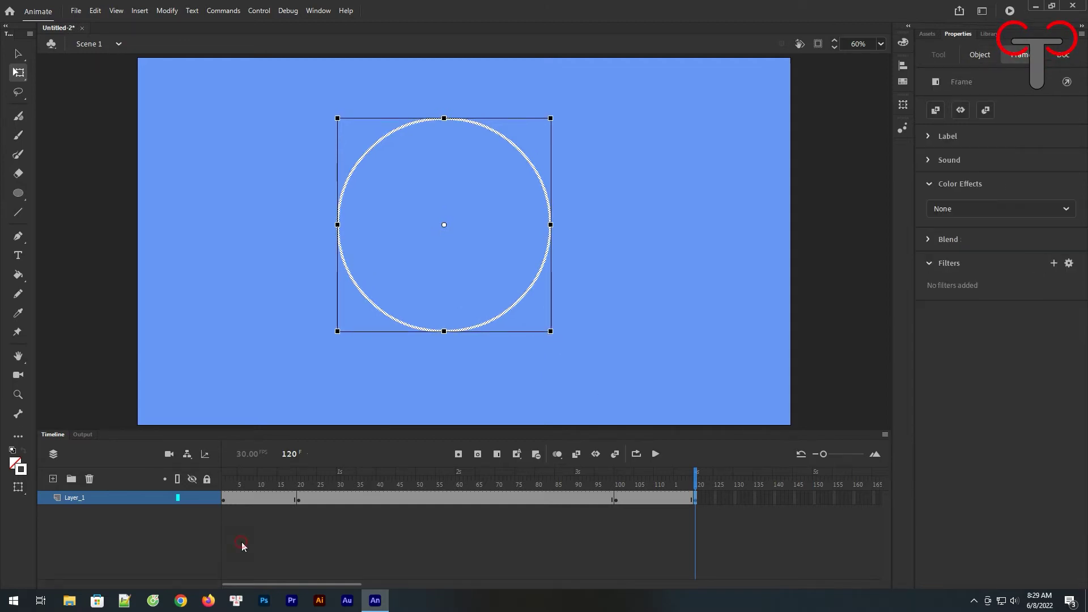
pyautogui.moveTo(696, 480); pyautogui.dragTo(727, 543)
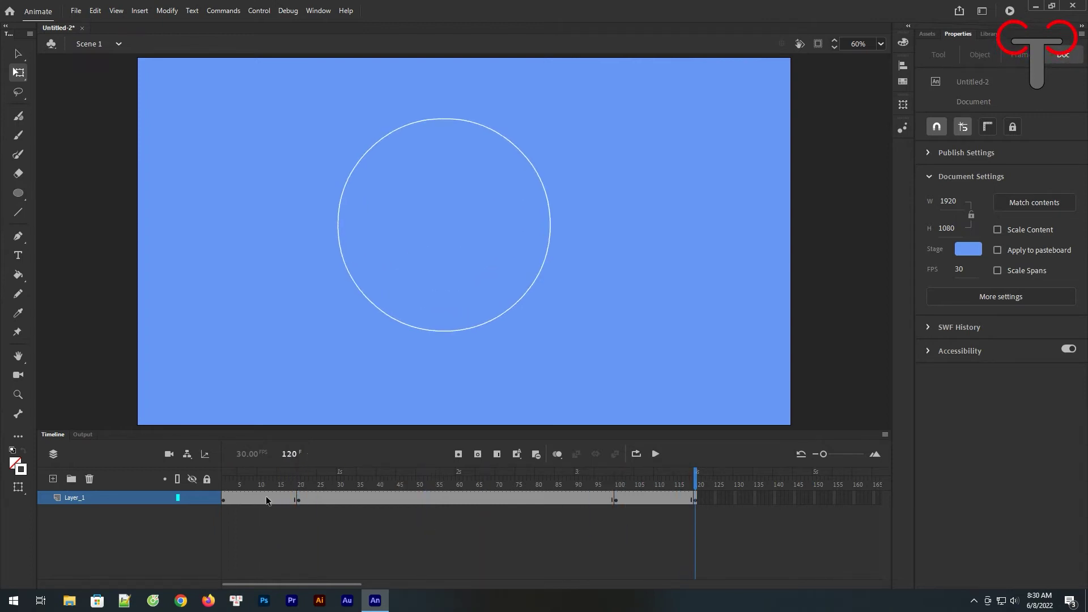
# Apply an Alpha colour effect of 0% to the keyframe at frame 1
pyautogui.click(223, 497)
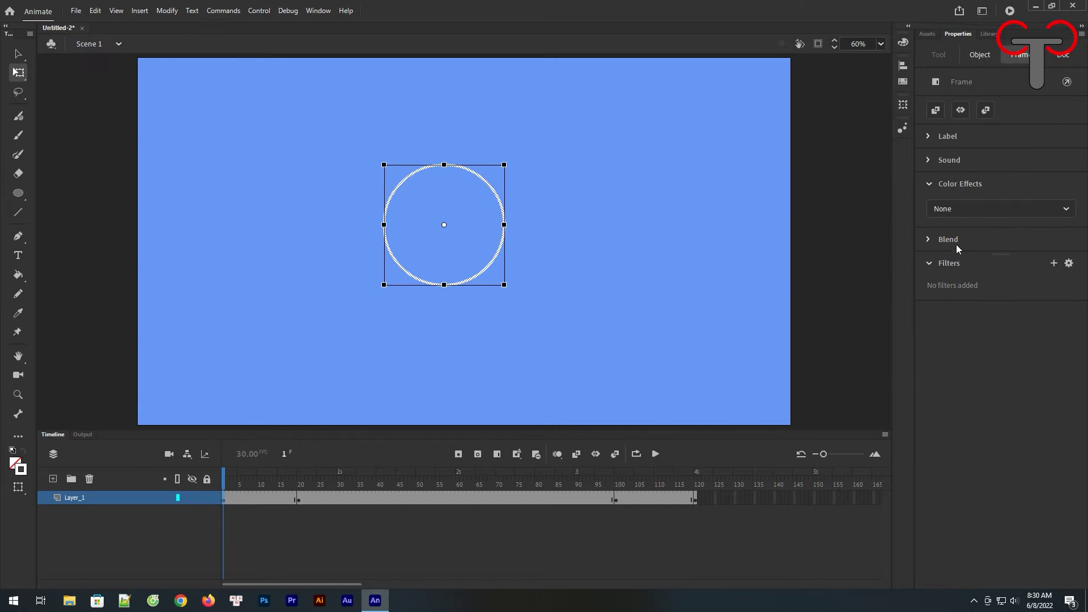
pyautogui.click(944, 216)
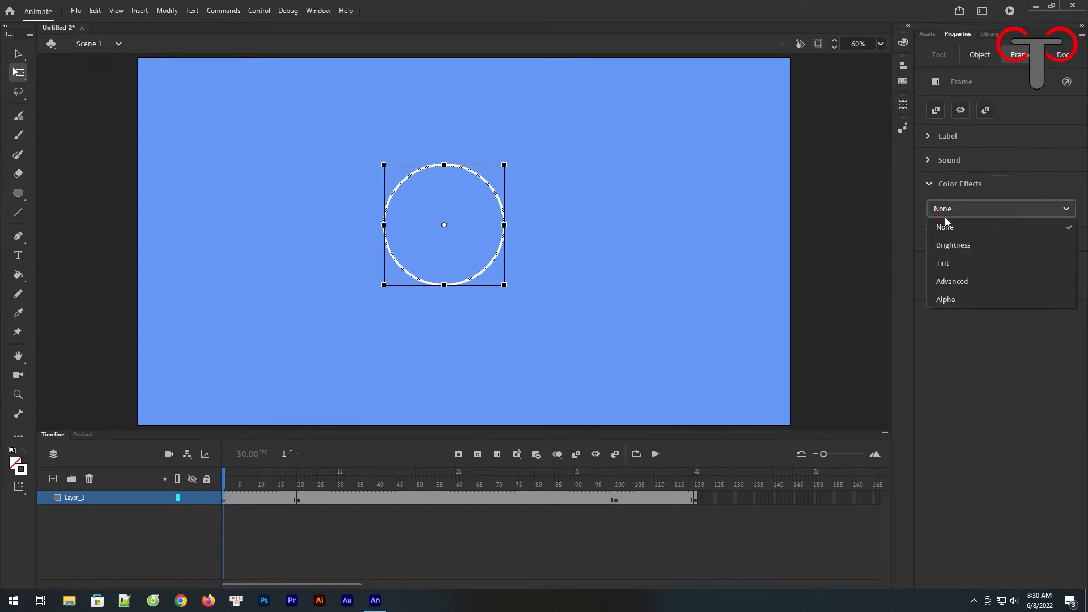
pyautogui.click(958, 304)
pyautogui.moveTo(934, 244); pyautogui.dragTo(897, 253)
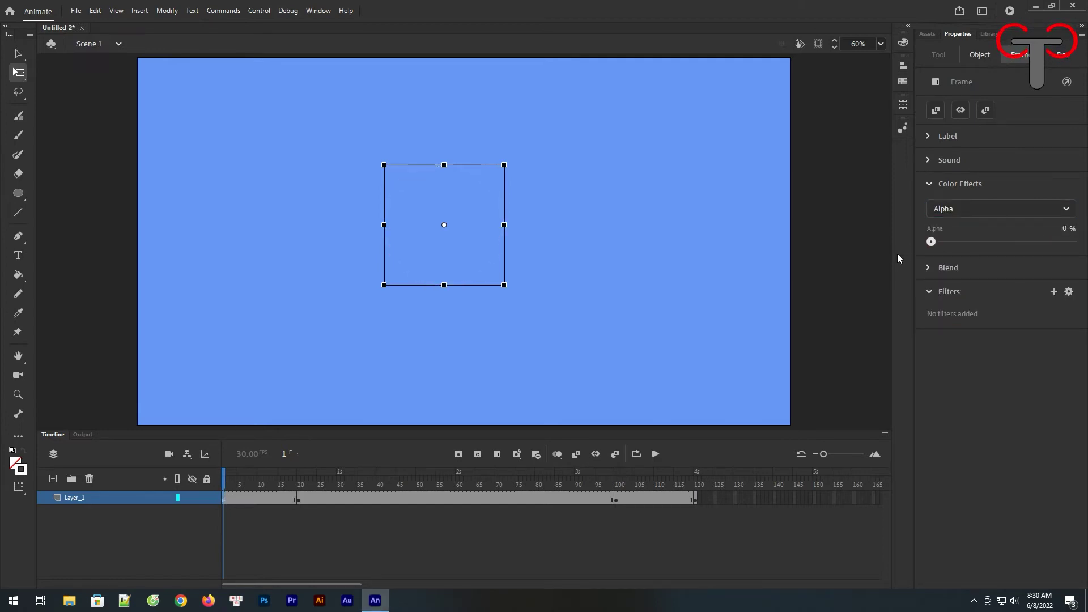
# Apply an Alpha colour effect of 0% to the last keyframe, at frame 120
pyautogui.click(697, 500)
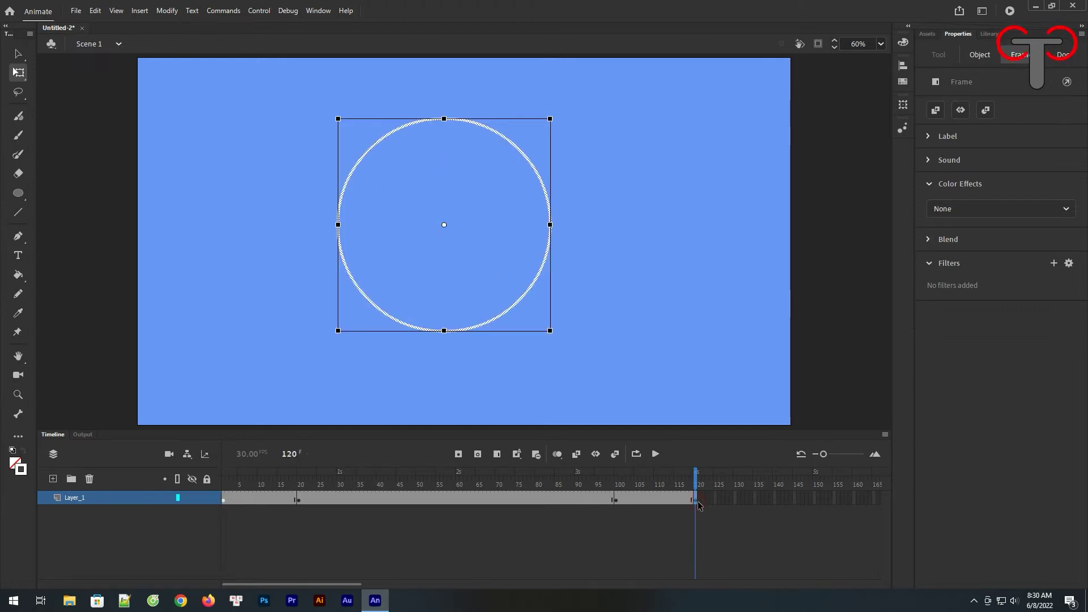
pyautogui.click(958, 208)
pyautogui.click(959, 302)
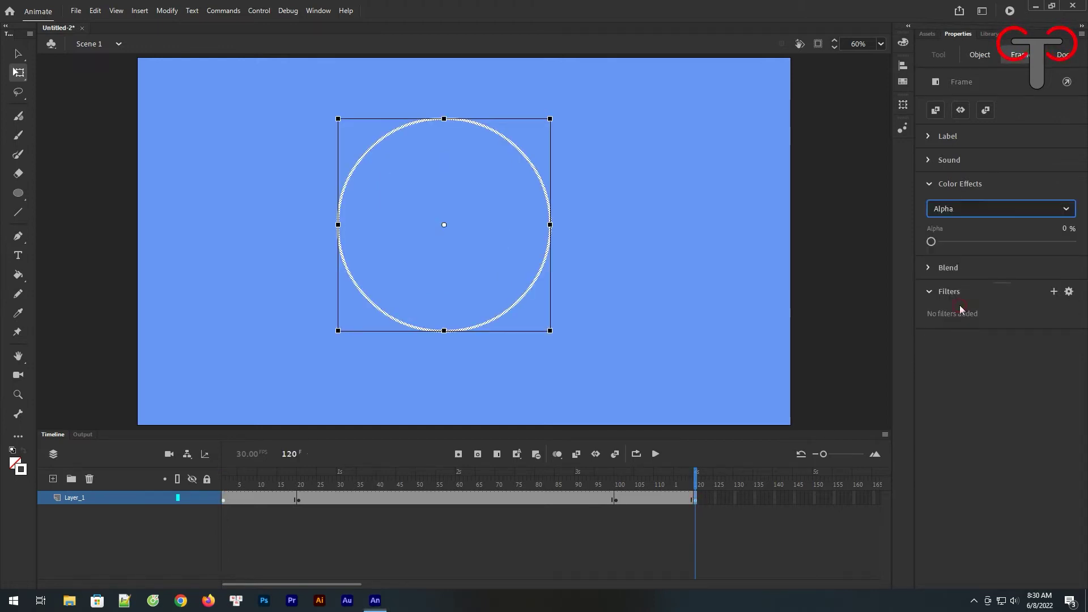
pyautogui.moveTo(931, 241); pyautogui.dragTo(891, 238)
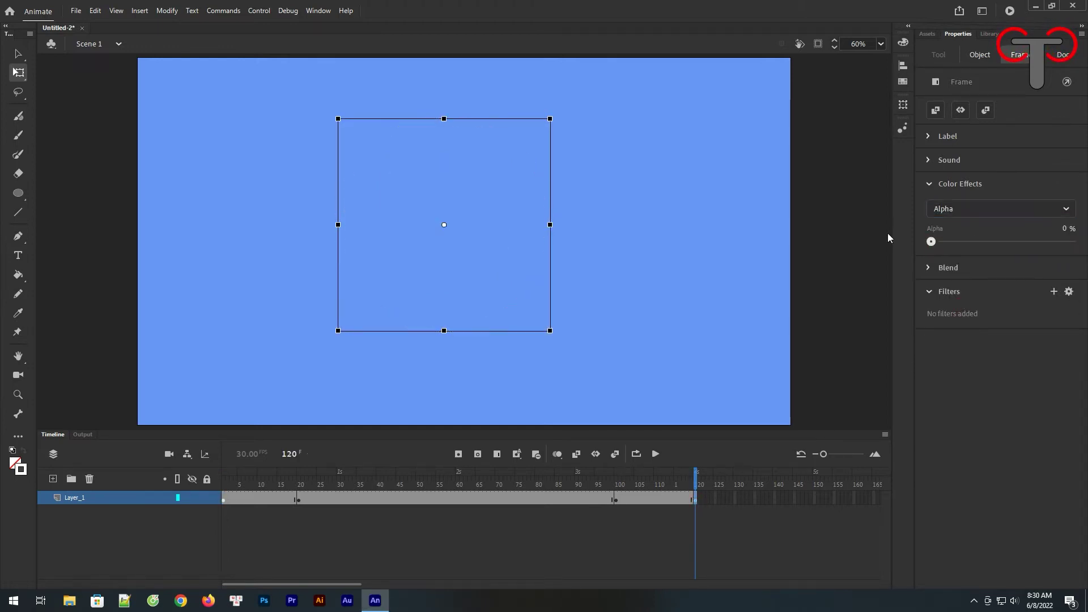
pyautogui.click(636, 321)
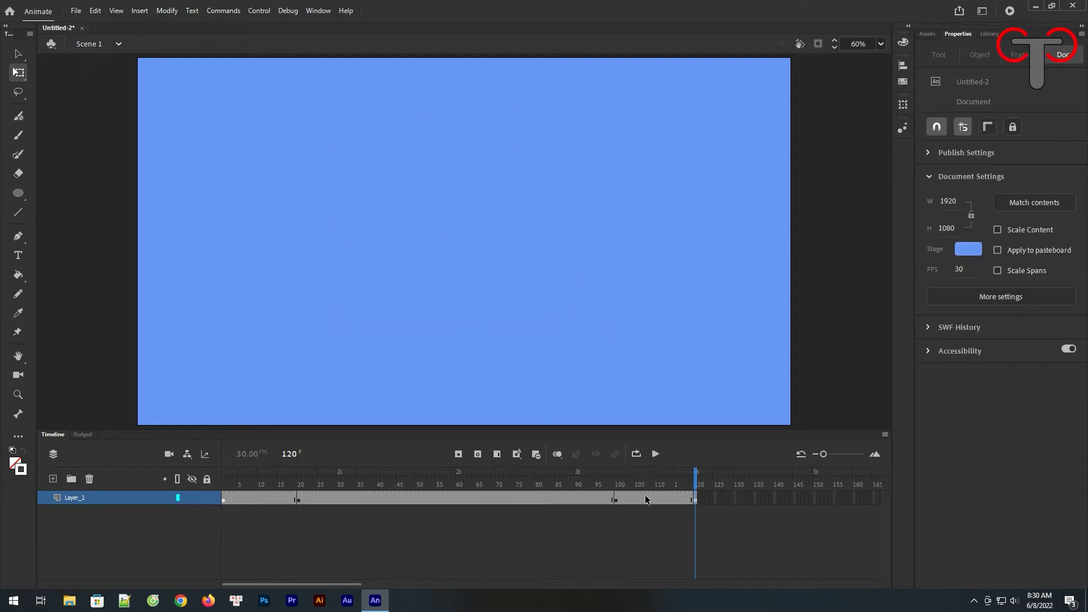
# Create shape tweens across all three keyframe spans of Layer_1 and scrub through the animation to frame 120
pyautogui.moveTo(645, 498); pyautogui.dragTo(493, 499)
pyautogui.moveTo(396, 492); pyautogui.dragTo(266, 499)
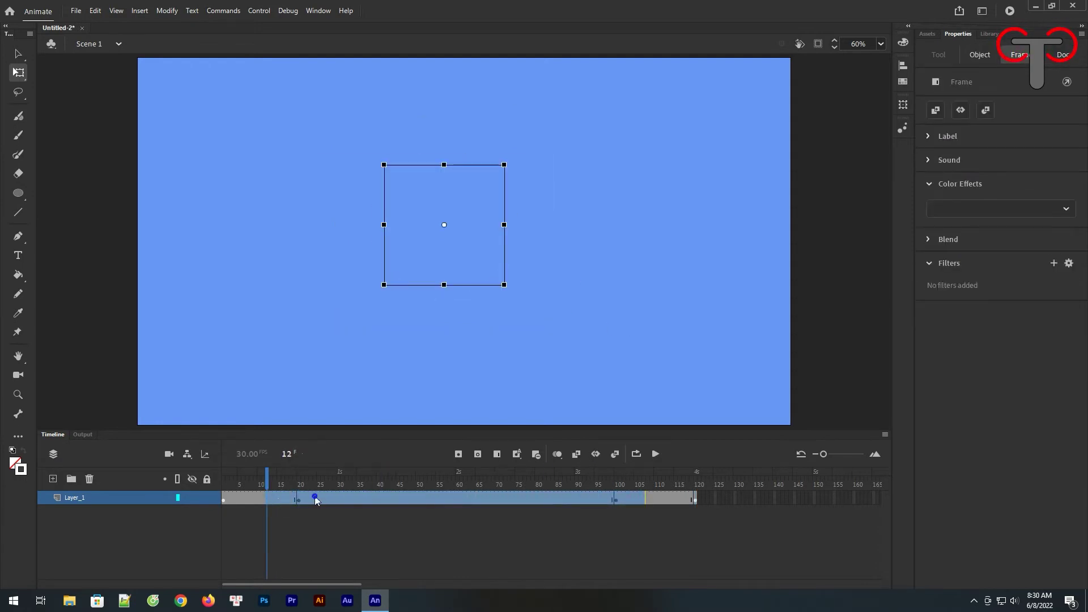
pyautogui.rightClick(315, 495)
pyautogui.click(380, 193)
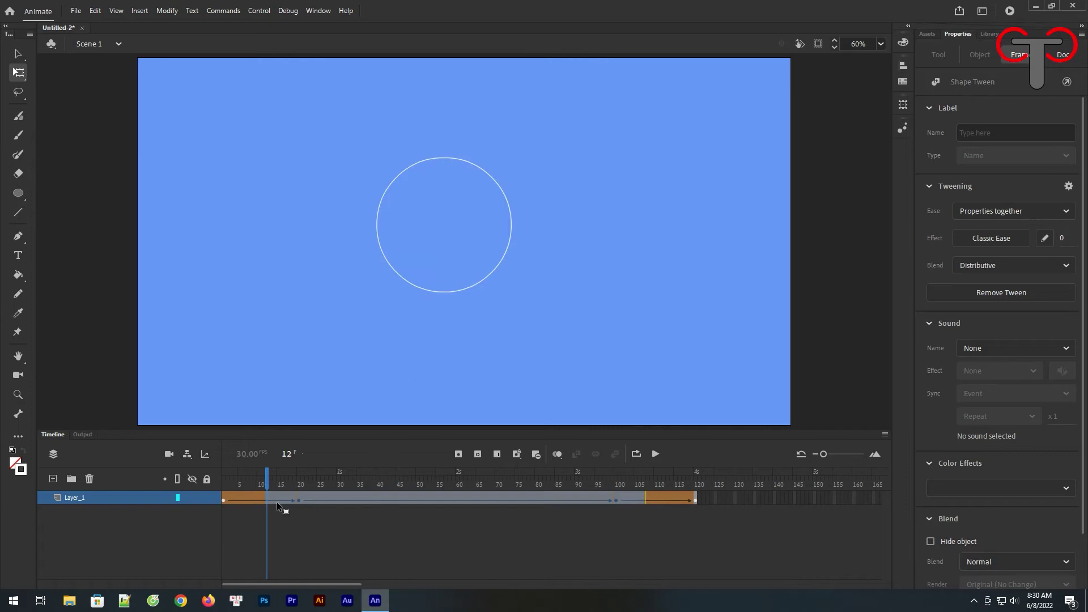
pyautogui.moveTo(267, 482); pyautogui.dragTo(705, 507)
# Convert Layer_1 into a graphic symbol with the default name Symbol 1 and scrub through its animation to frame 62
pyautogui.click(142, 508)
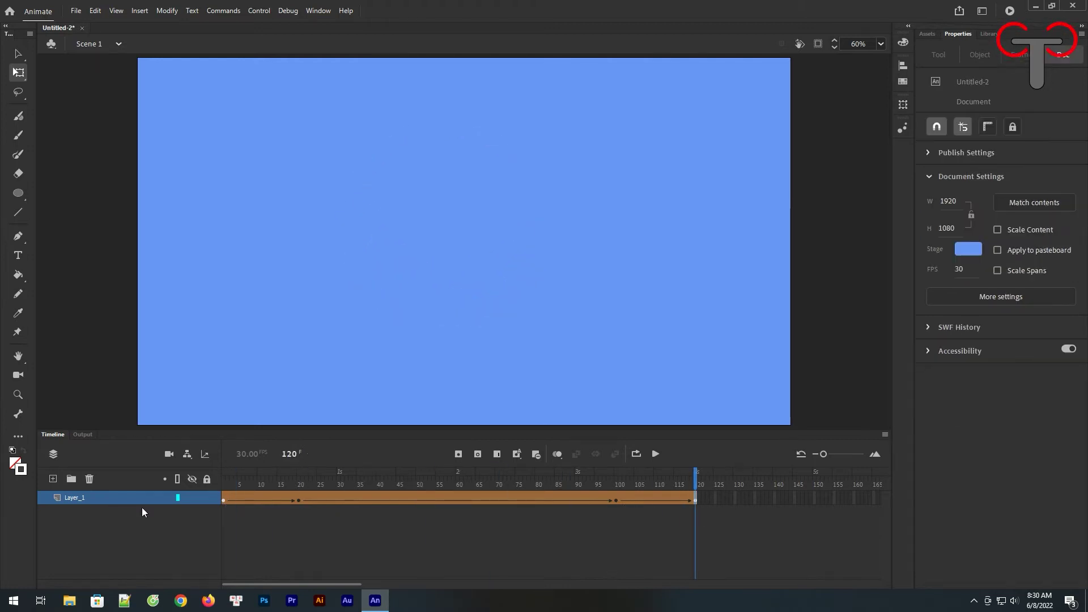
pyautogui.rightClick(116, 497)
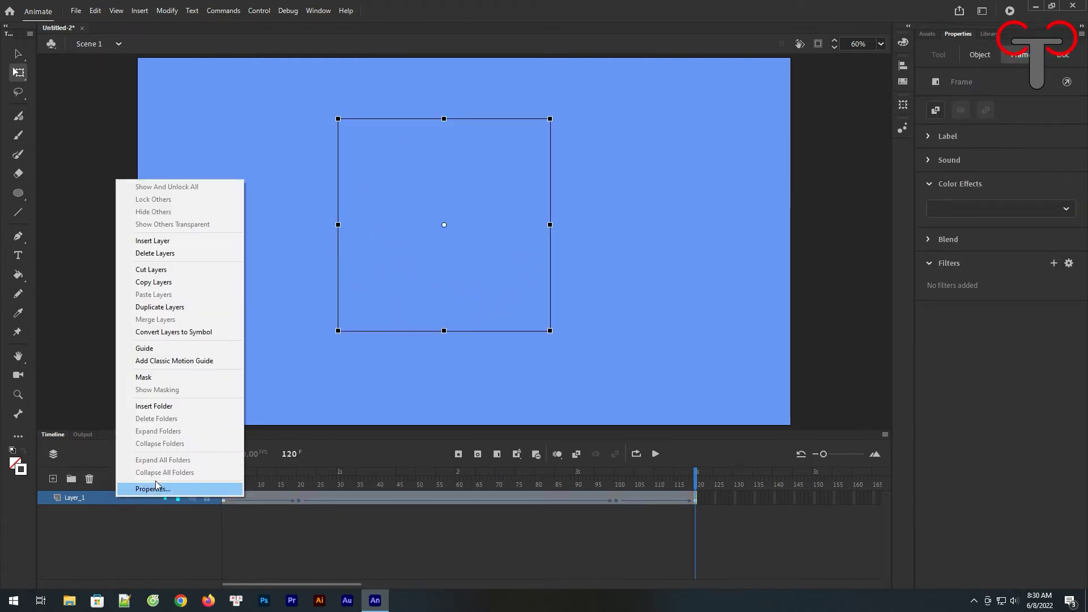
pyautogui.click(182, 333)
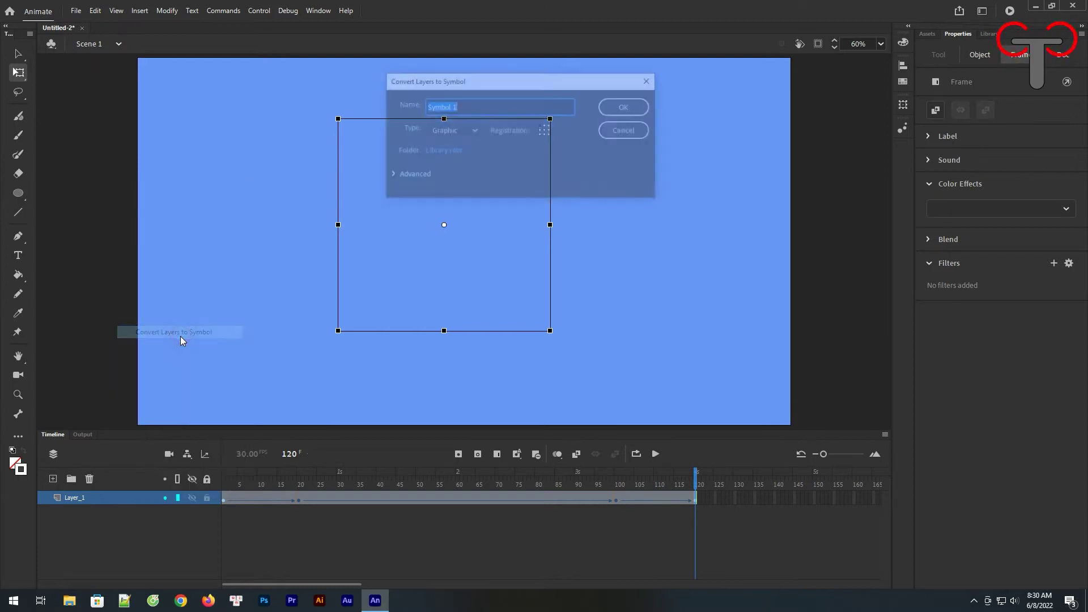
pyautogui.click(615, 109)
pyautogui.moveTo(715, 488); pyautogui.dragTo(209, 491)
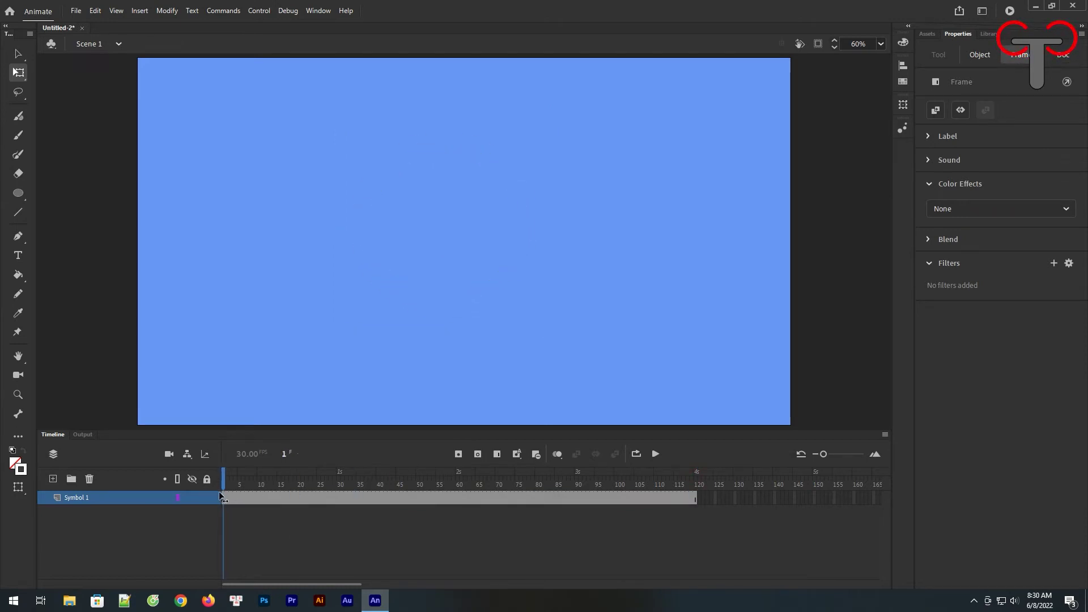
pyautogui.moveTo(220, 494); pyautogui.dragTo(465, 516)
# Flatten the circle instance vertically around its centre into a wide ellipse and scrub the animation back to frame 9
pyautogui.click(537, 363)
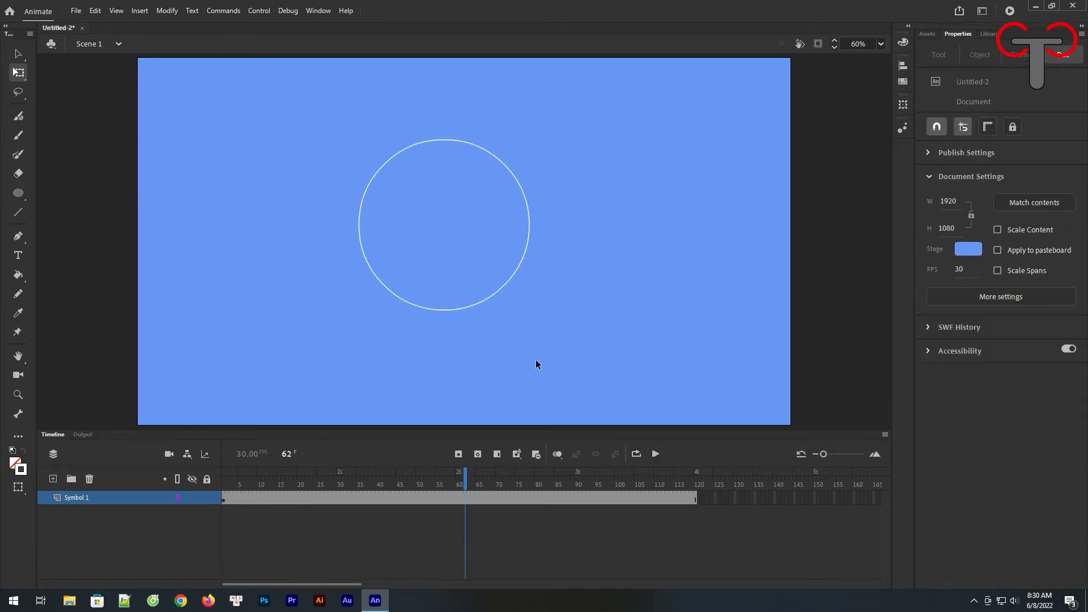
pyautogui.click(442, 275)
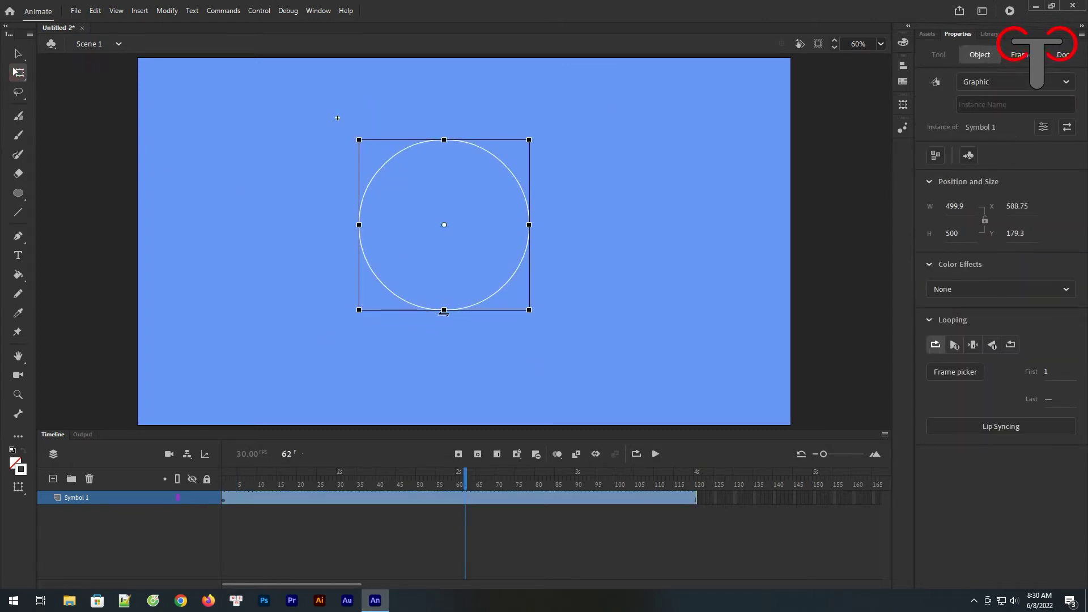
pyautogui.moveTo(446, 310); pyautogui.dragTo(451, 258)
pyautogui.moveTo(465, 486); pyautogui.dragTo(227, 493)
pyautogui.moveTo(308, 491); pyautogui.dragTo(255, 491)
# Duplicate the Symbol 1 layer and select the copy
pyautogui.rightClick(96, 502)
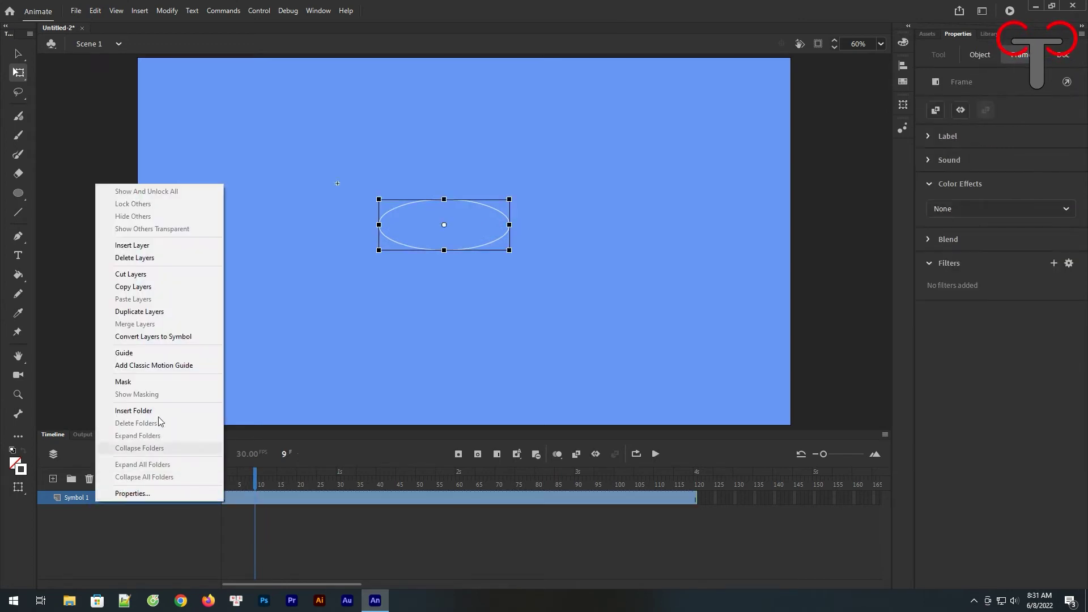
pyautogui.click(165, 314)
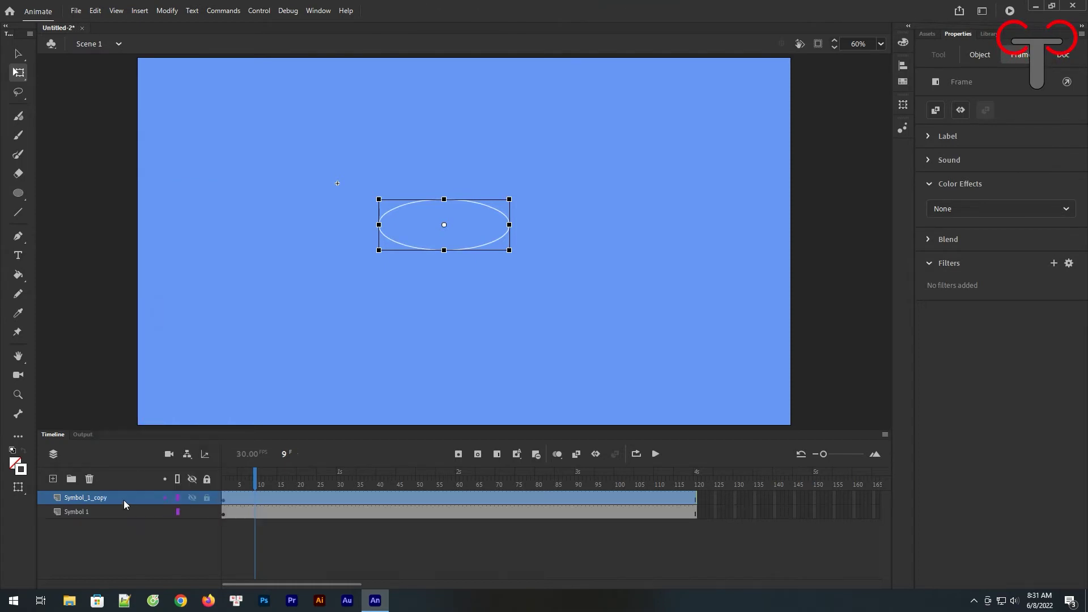
pyautogui.rightClick(123, 499)
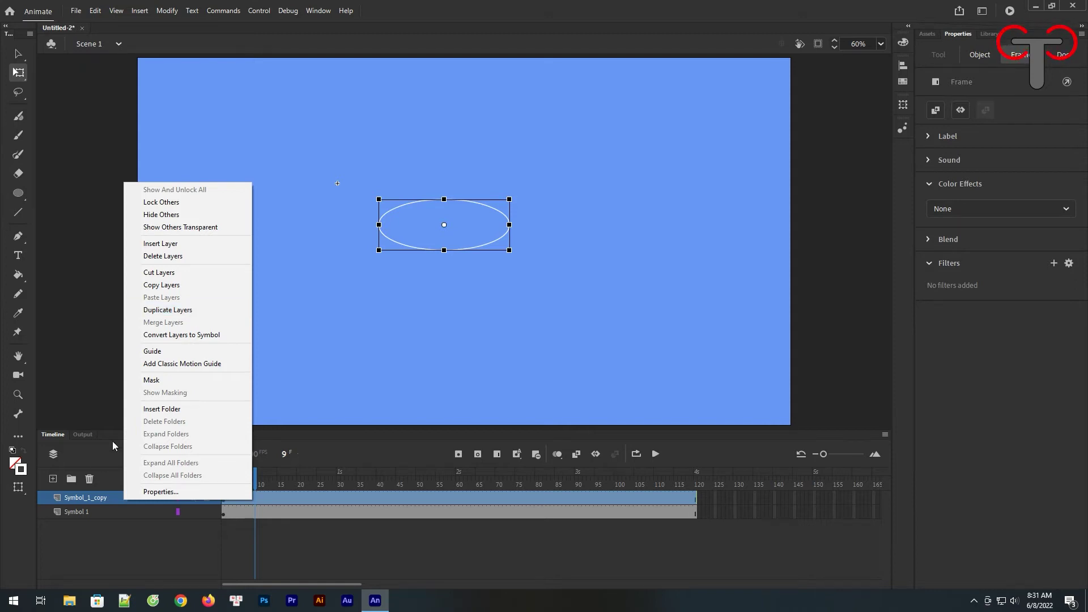
pyautogui.click(95, 497)
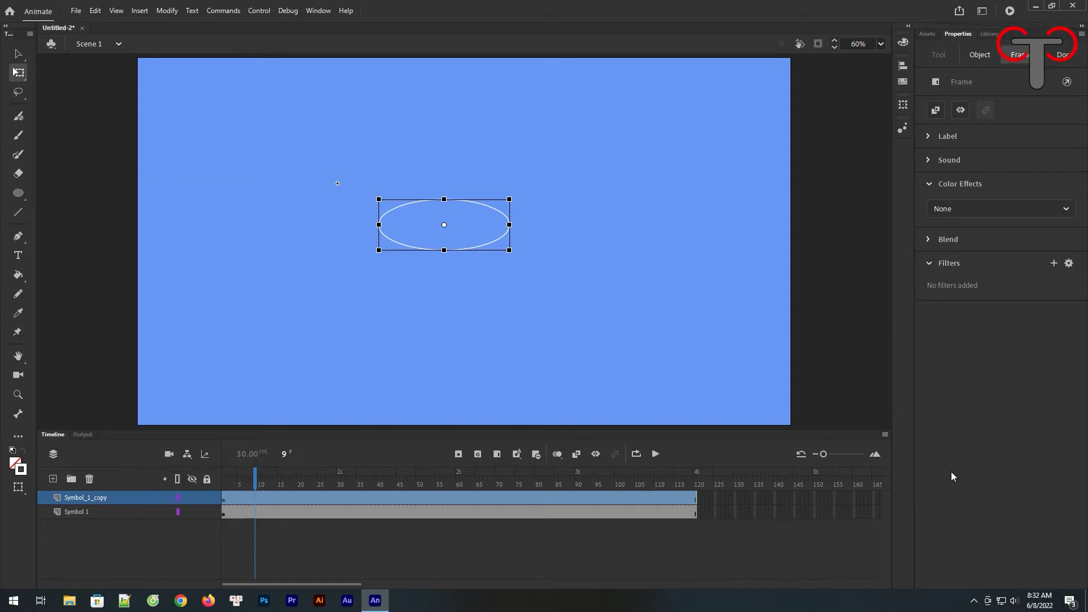
# Set the looping first frame of the instance on Symbol_1_copy to 30
pyautogui.click(981, 55)
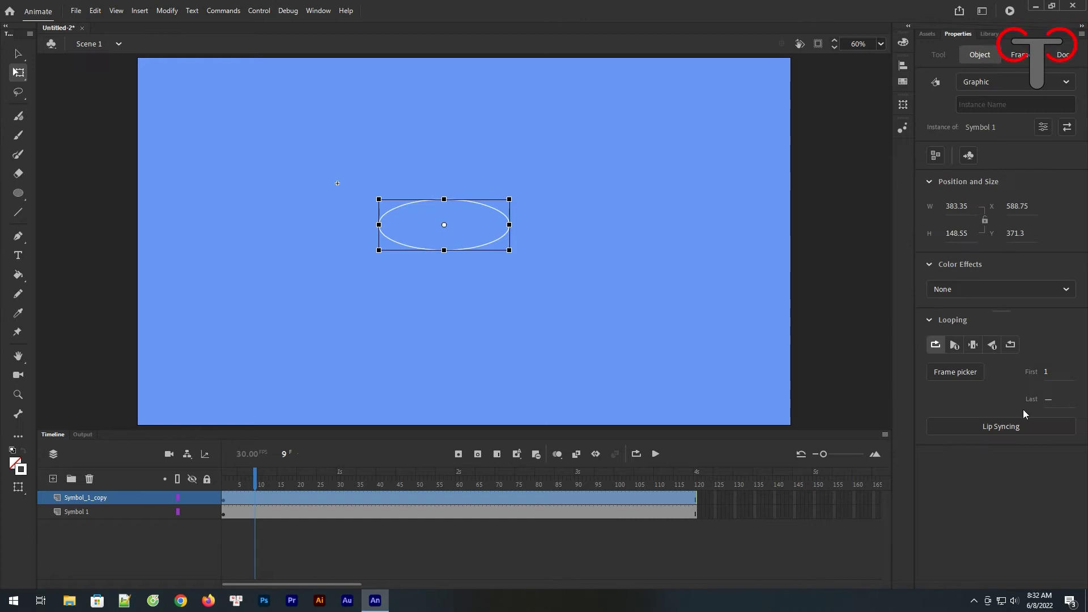
pyautogui.click(1047, 376)
pyautogui.write('20')
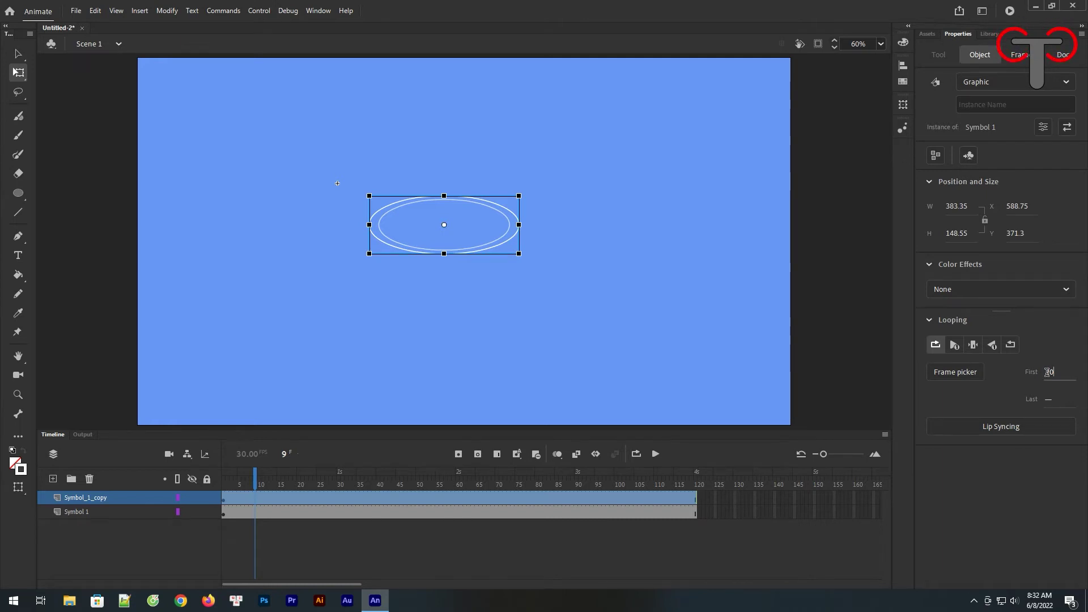
pyautogui.press('BackSpace')
pyautogui.press('BackSpace')
pyautogui.write('30')
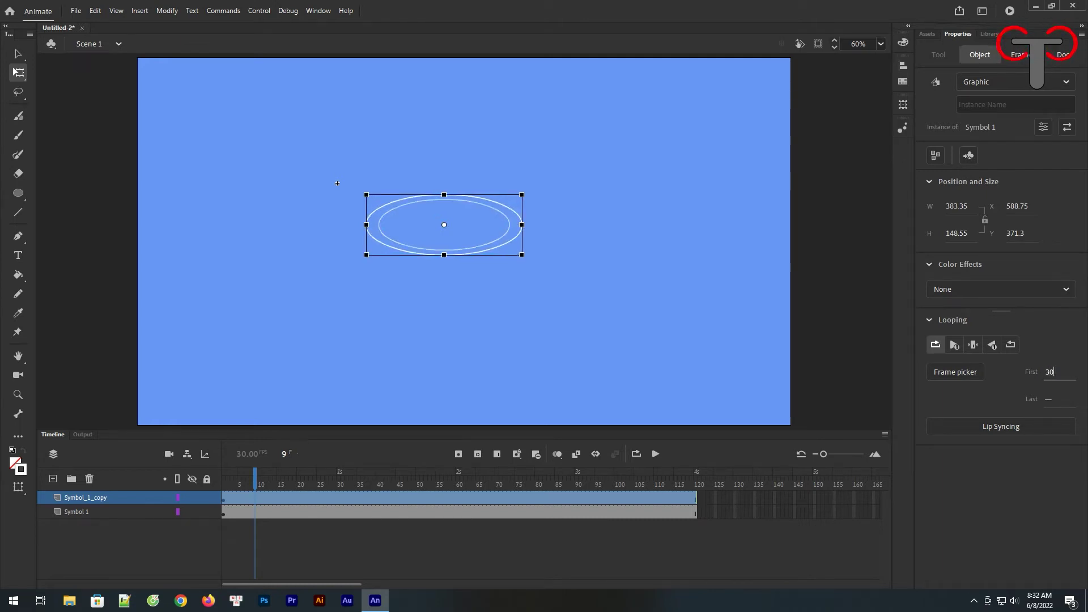
pyautogui.click(1036, 490)
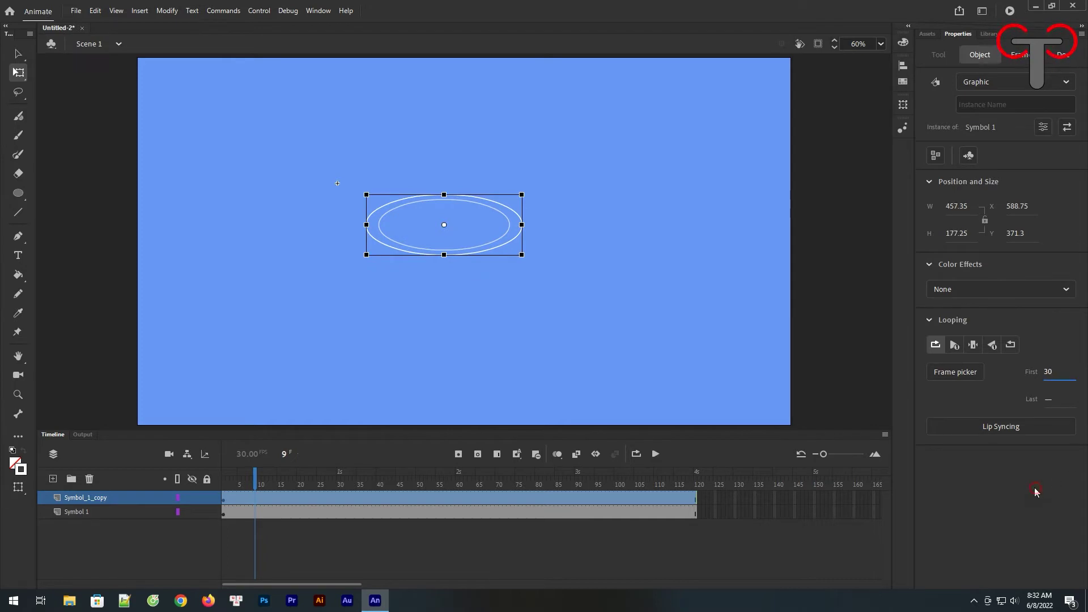
# Duplicate the Symbol_1_copy layer, and duplicate the resulting layer once more, for four ellipse layers in total
pyautogui.rightClick(66, 499)
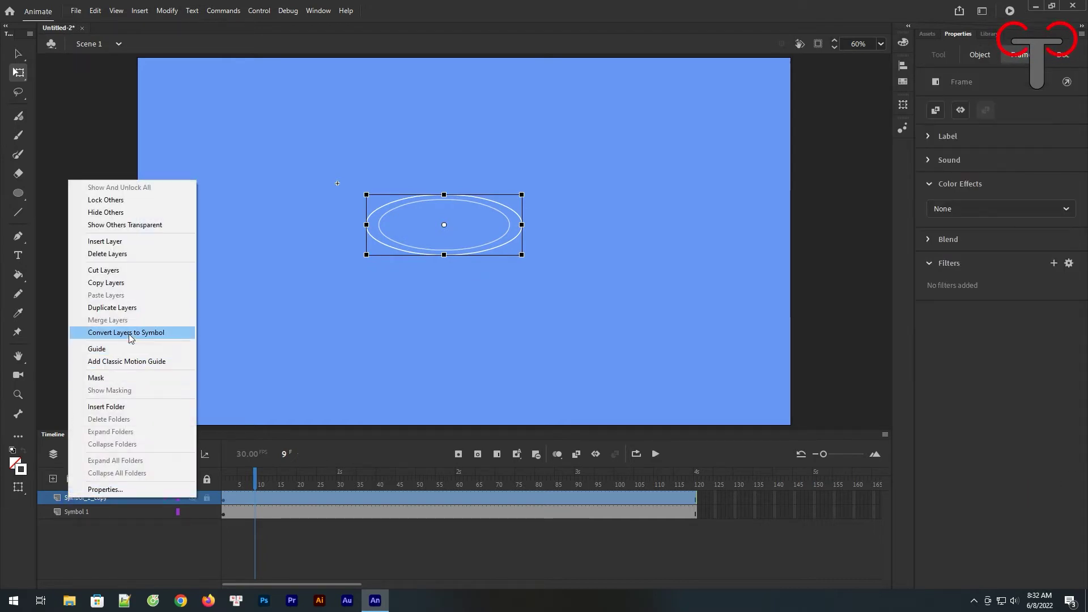
pyautogui.click(129, 307)
pyautogui.rightClick(96, 498)
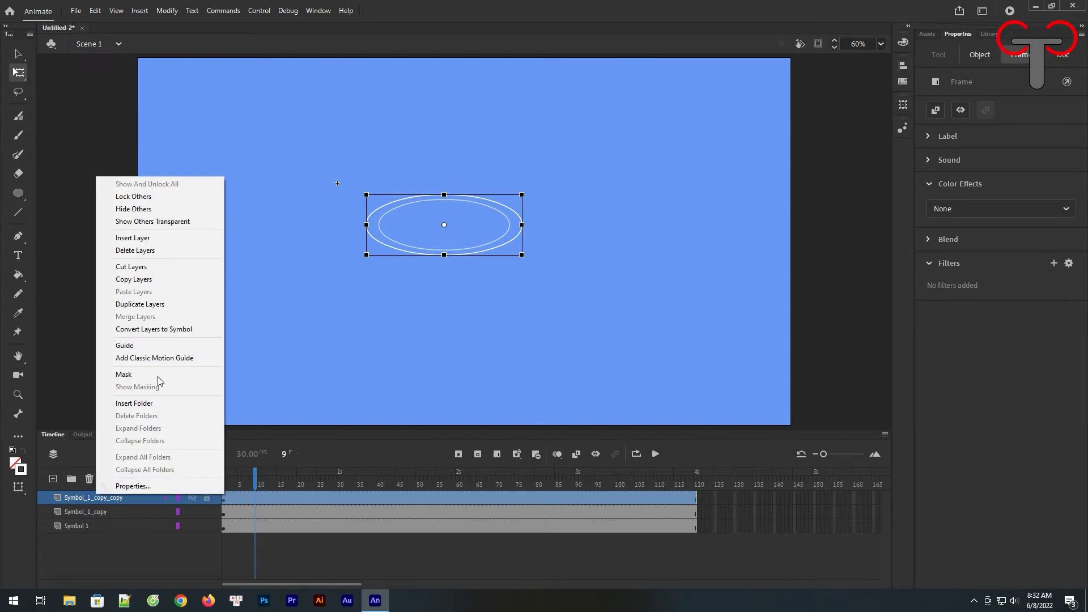
pyautogui.click(155, 306)
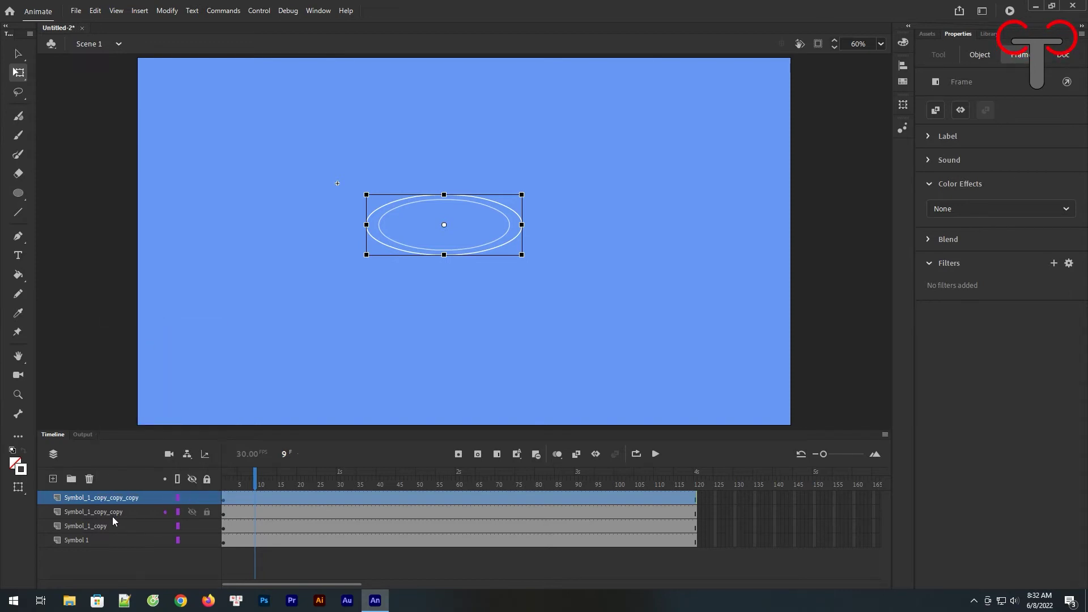
# Set the looping first frame of the instance on Symbol_1_copy_copy to 60
pyautogui.click(119, 516)
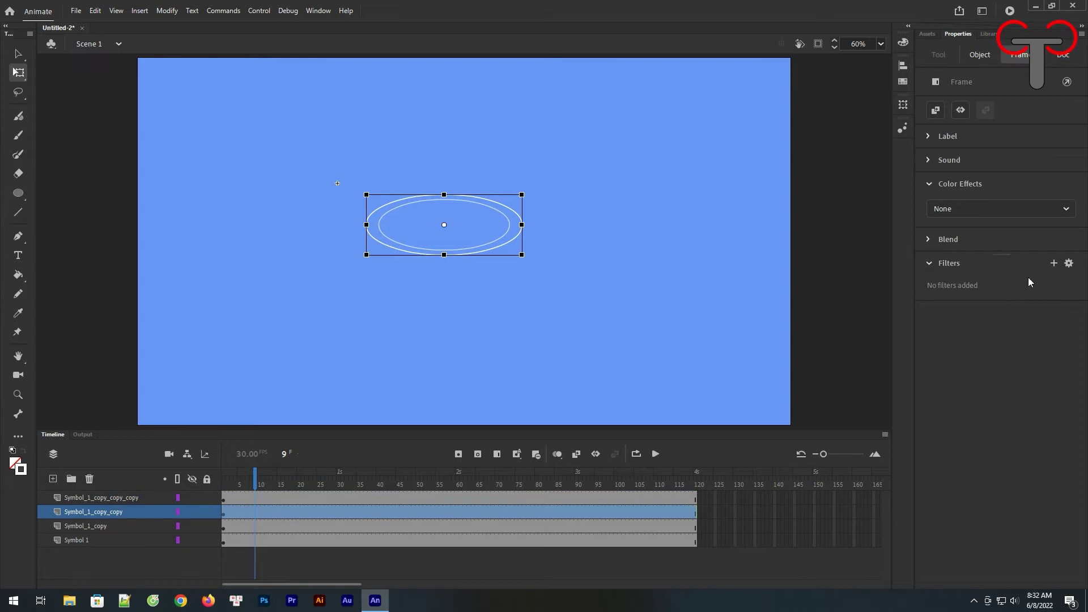
pyautogui.click(982, 55)
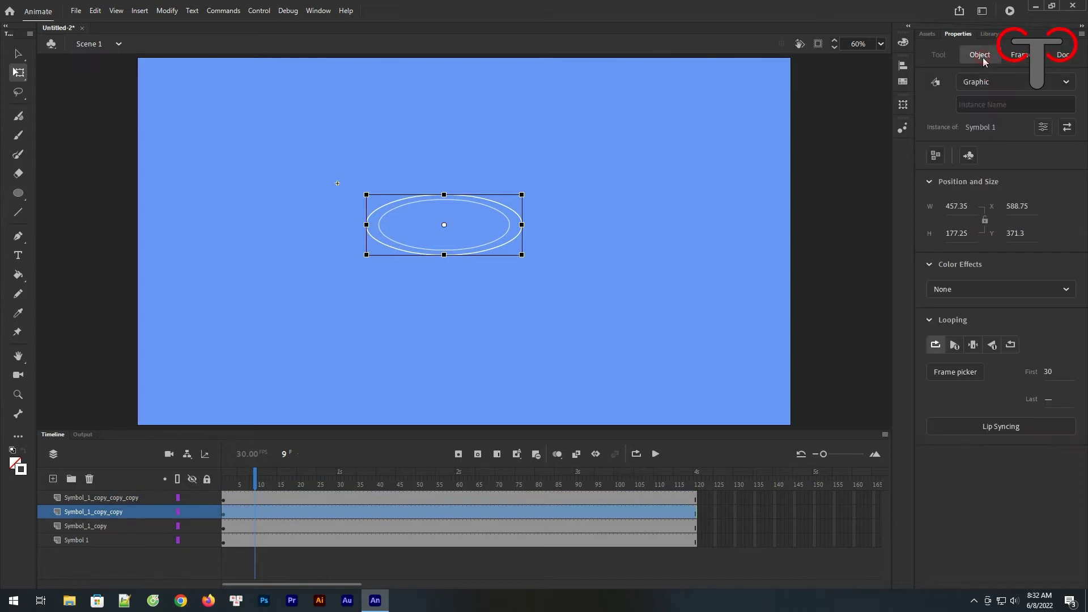
pyautogui.click(1050, 372)
pyautogui.write('60')
pyautogui.press('Return')
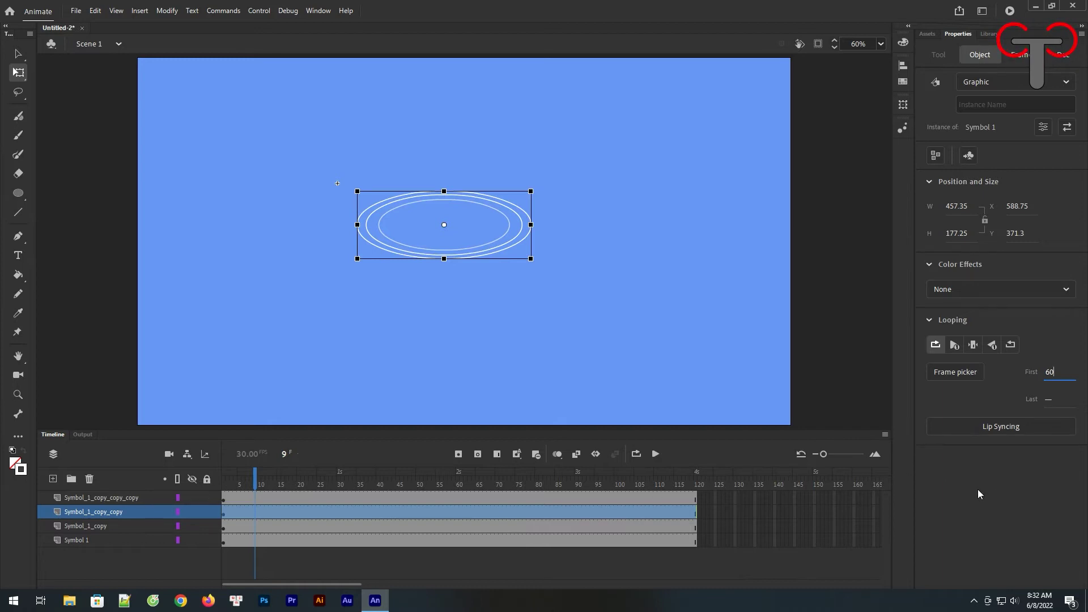
# Set the looping first frame of the instance on Symbol_1_copy_copy_copy to 90
pyautogui.click(139, 496)
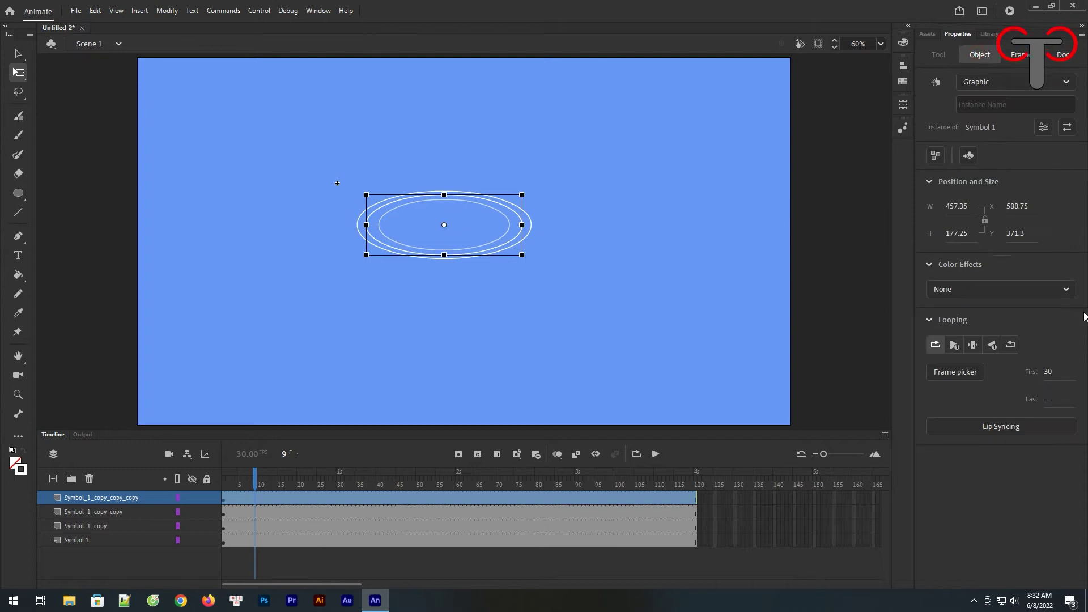
pyautogui.doubleClick(1049, 372)
pyautogui.write('90')
pyautogui.press('Return')
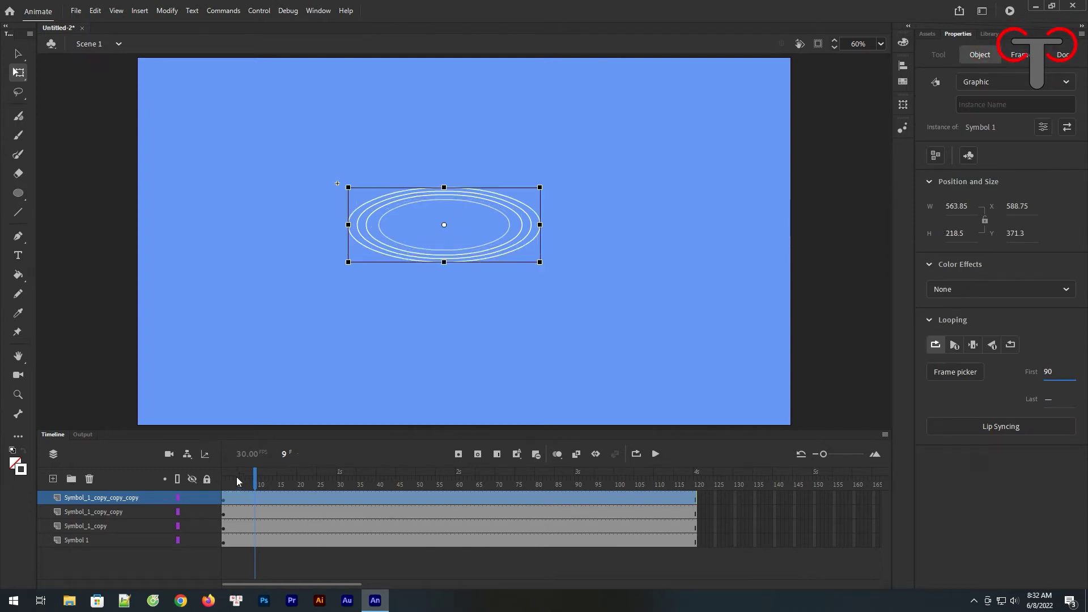
# Play the ripple animation twice from frame 1 to review the staggered rings
pyautogui.click(224, 483)
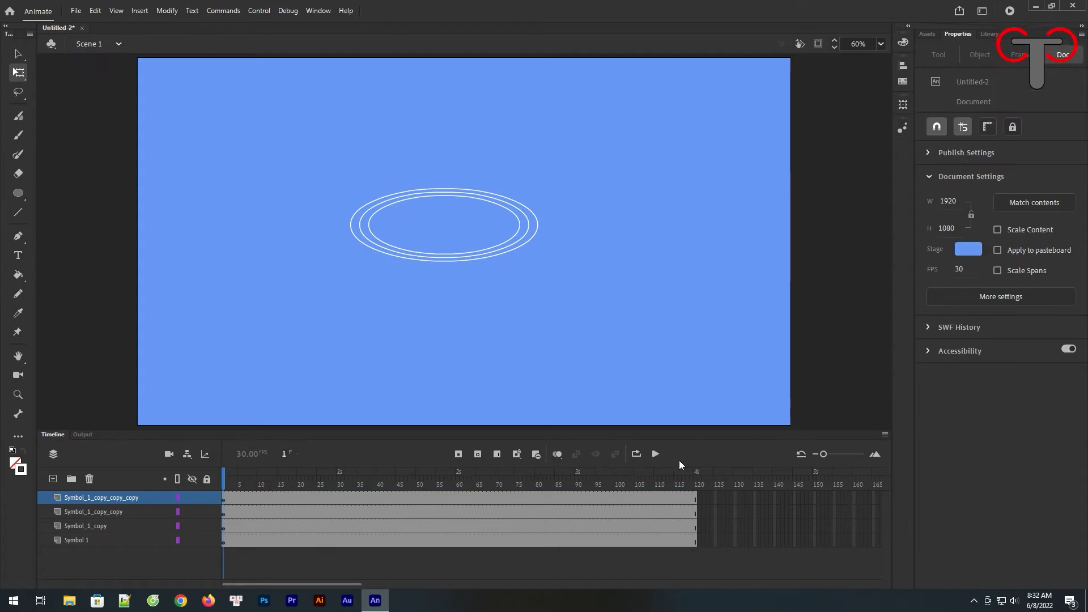
pyautogui.click(656, 456)
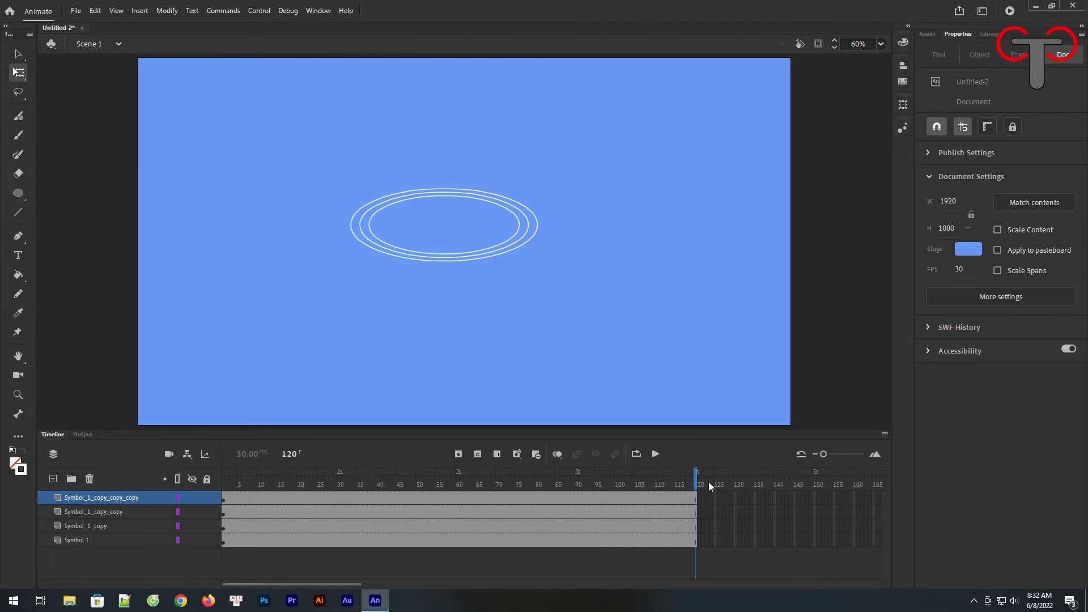
pyautogui.click(656, 455)
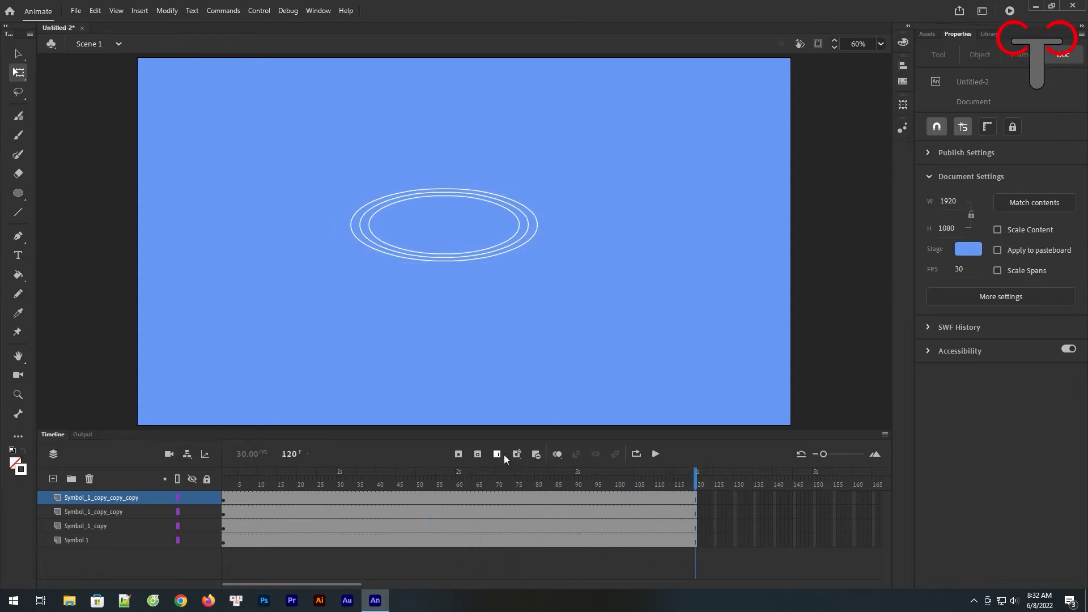
# Add a new layer above the ellipse layers, lock the four ellipse layers, and select the new layer's first frame
pyautogui.click(53, 479)
pyautogui.moveTo(207, 512); pyautogui.dragTo(204, 555)
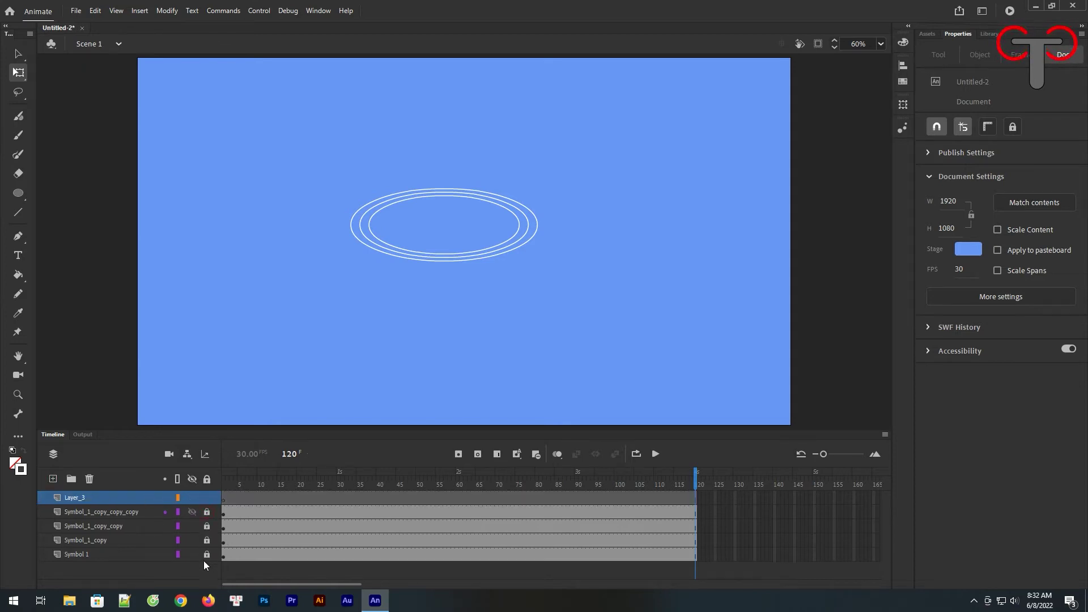
pyautogui.click(225, 498)
# Set the stroke colour to dark grey
pyautogui.click(304, 250)
pyautogui.press('z')
pyautogui.moveTo(284, 113); pyautogui.dragTo(633, 352)
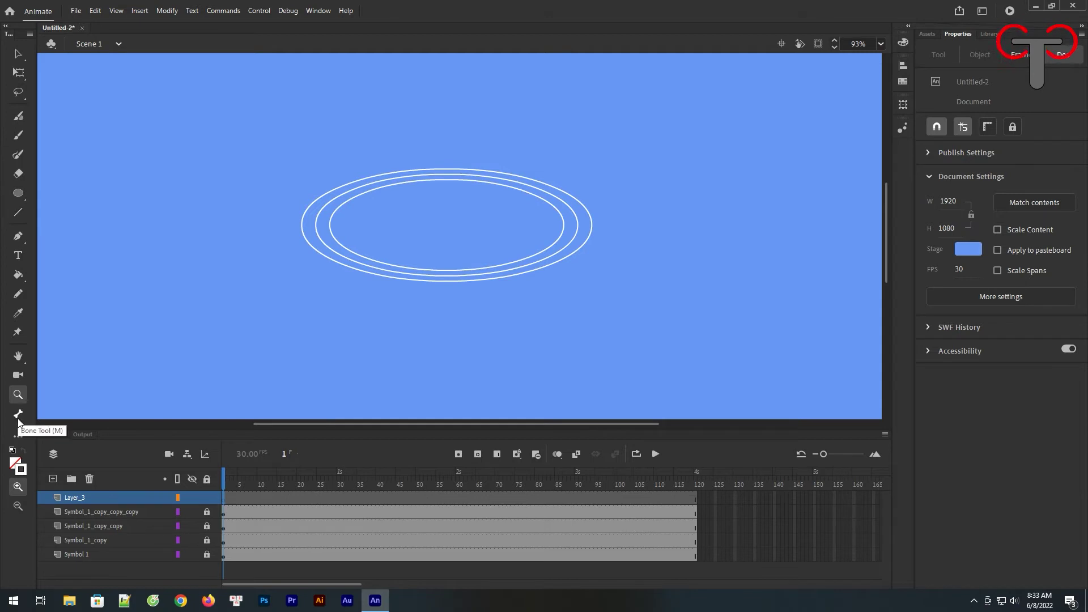
pyautogui.click(23, 468)
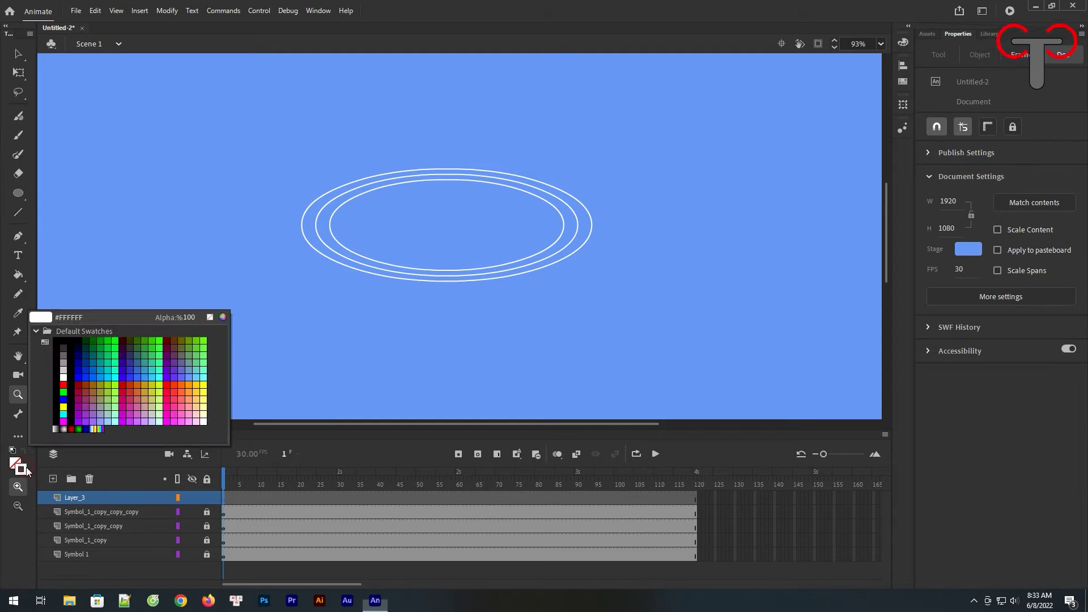
pyautogui.click(67, 349)
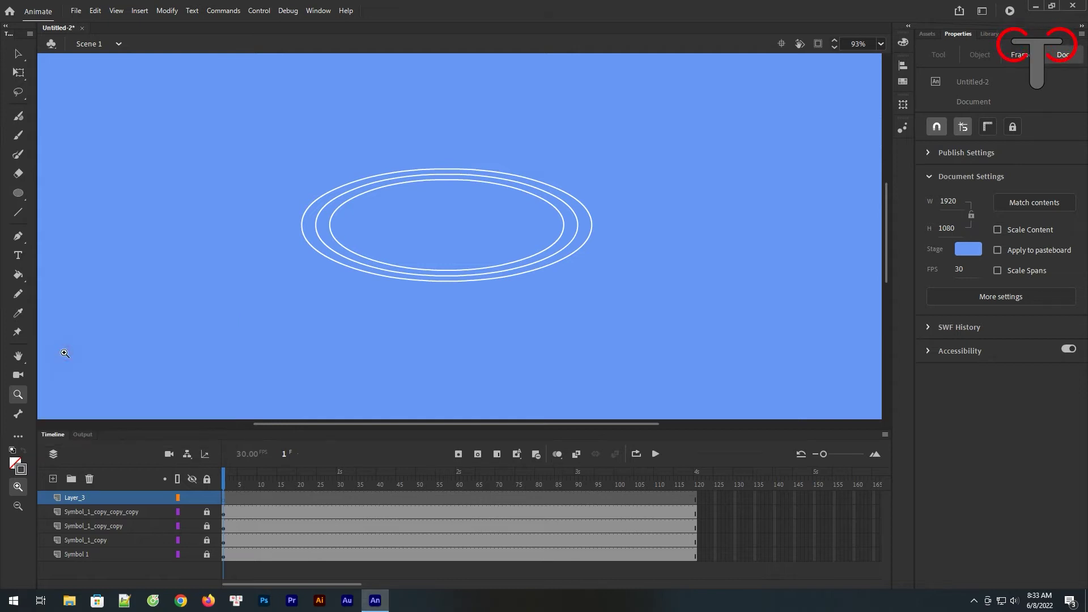
# Draw a rectangle primitive about 247 by 148 px over the rings, with a dark grey fill and no stroke
pyautogui.click(21, 195)
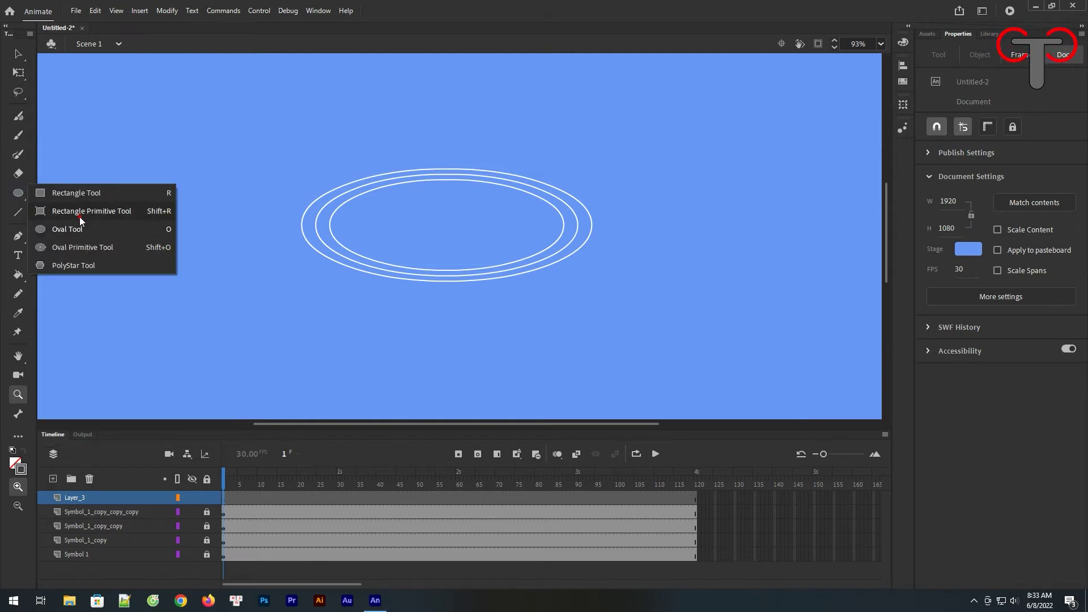
pyautogui.click(79, 215)
pyautogui.moveTo(377, 175); pyautogui.dragTo(474, 231)
pyautogui.hotkey('ctrl', 'z')
pyautogui.click(23, 452)
pyautogui.moveTo(379, 163); pyautogui.dragTo(511, 240)
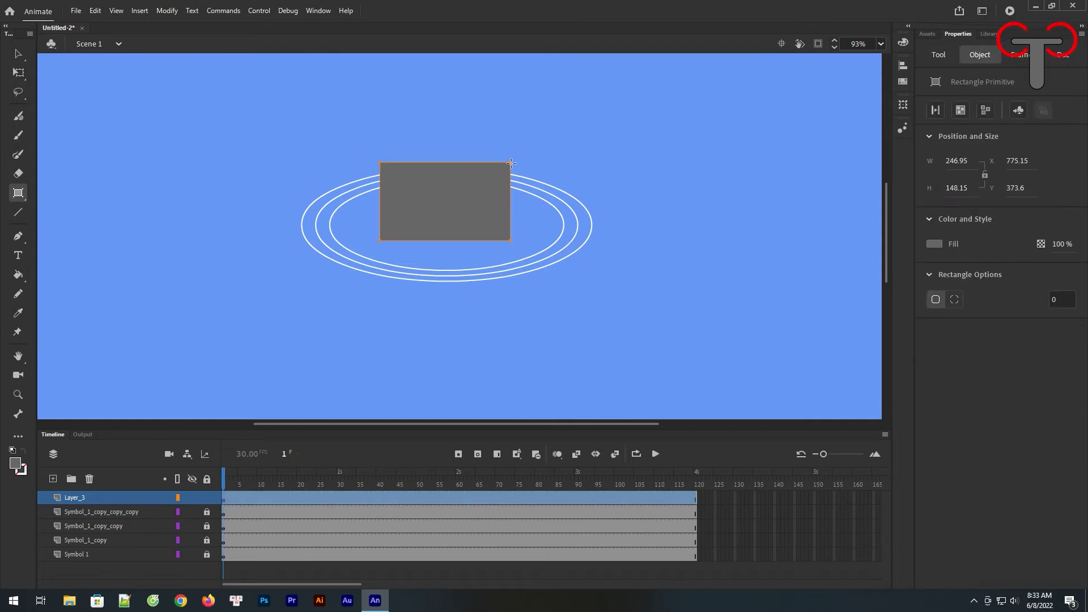
# Round the grey rectangle's corners to a radius of 74.05 and move the shape slightly down within the rings
pyautogui.click(17, 55)
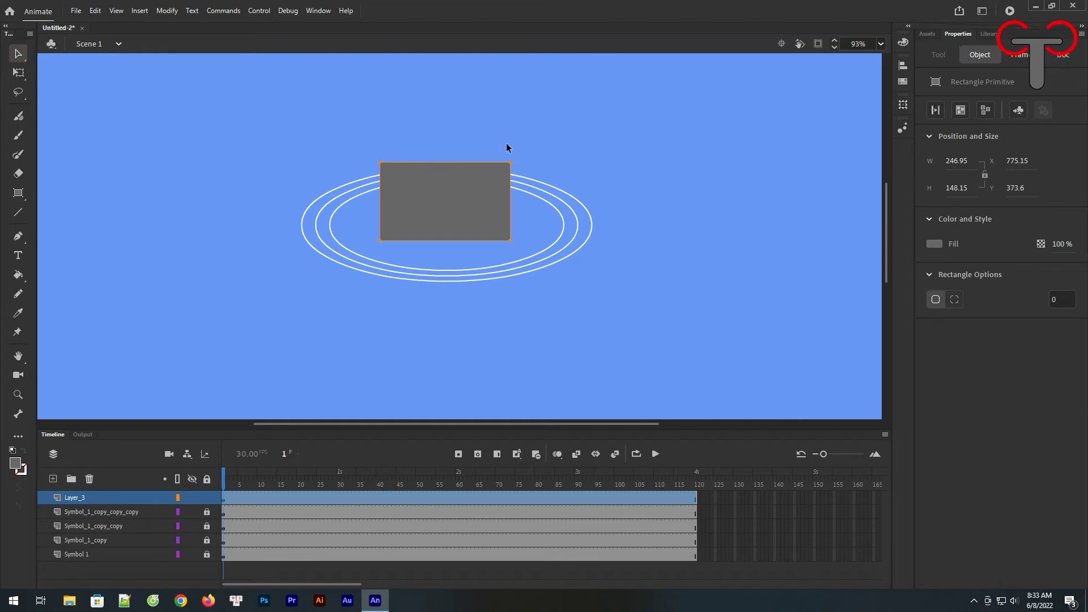
pyautogui.moveTo(510, 163); pyautogui.dragTo(462, 166)
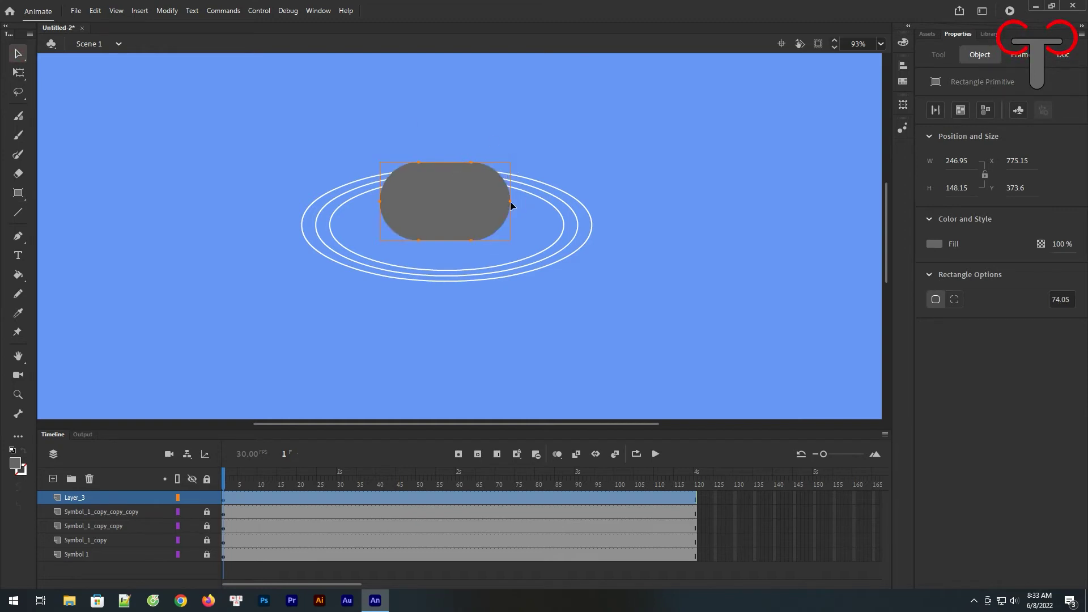
pyautogui.moveTo(468, 204); pyautogui.dragTo(462, 211)
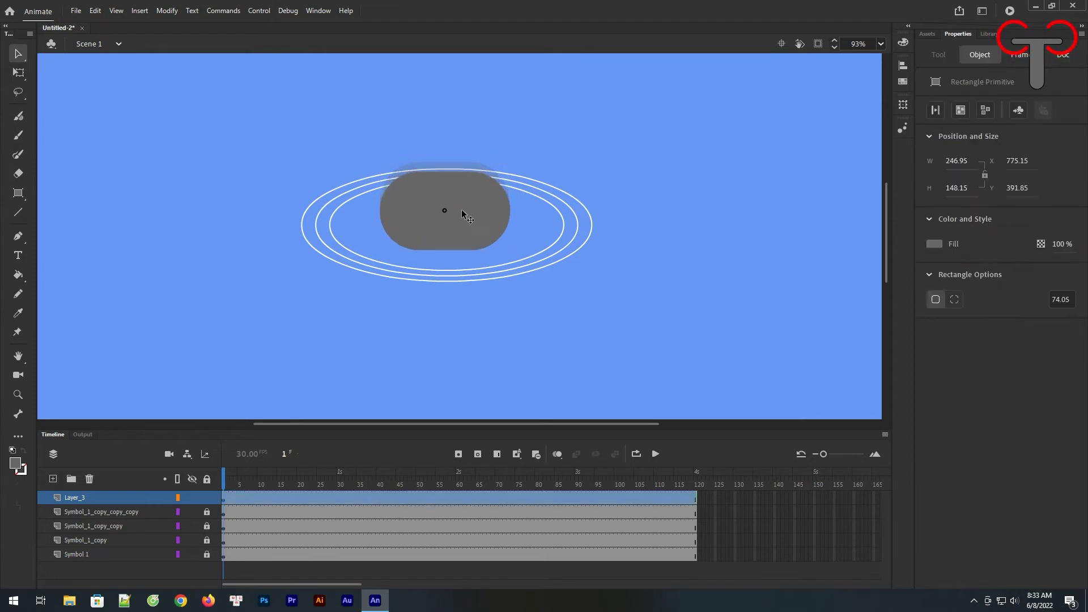
# Reduce the grey rounded shape's height to about 141 px and reposition it within the rings at X 778.65, Y 406.85
pyautogui.click(18, 73)
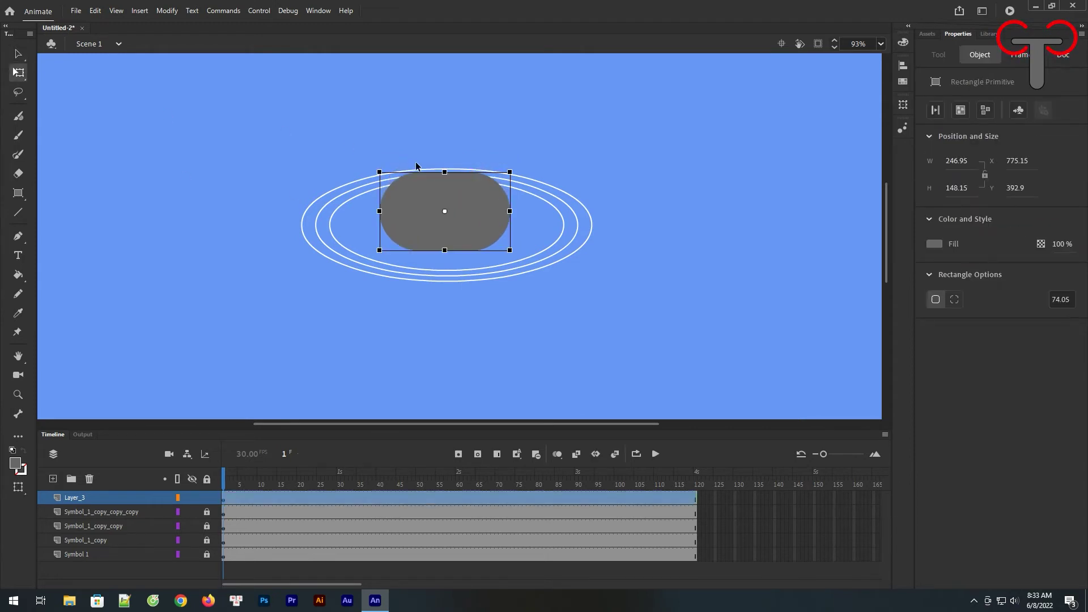
pyautogui.moveTo(446, 175); pyautogui.dragTo(446, 173)
pyautogui.click(605, 162)
pyautogui.moveTo(481, 205); pyautogui.dragTo(481, 210)
pyautogui.click(560, 140)
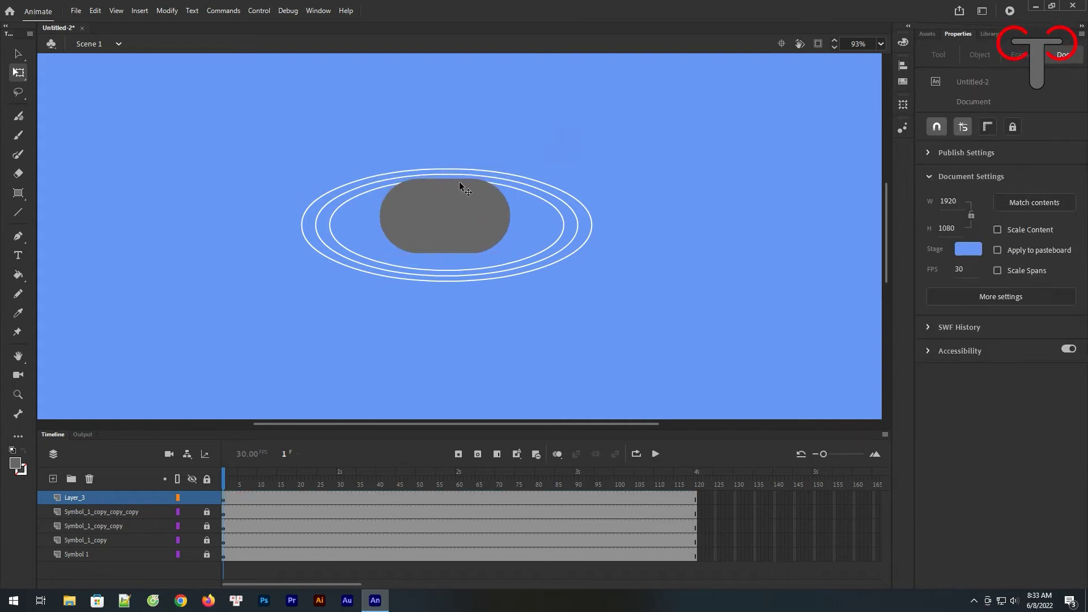
pyautogui.moveTo(444, 179); pyautogui.dragTo(446, 179)
pyautogui.click(447, 172)
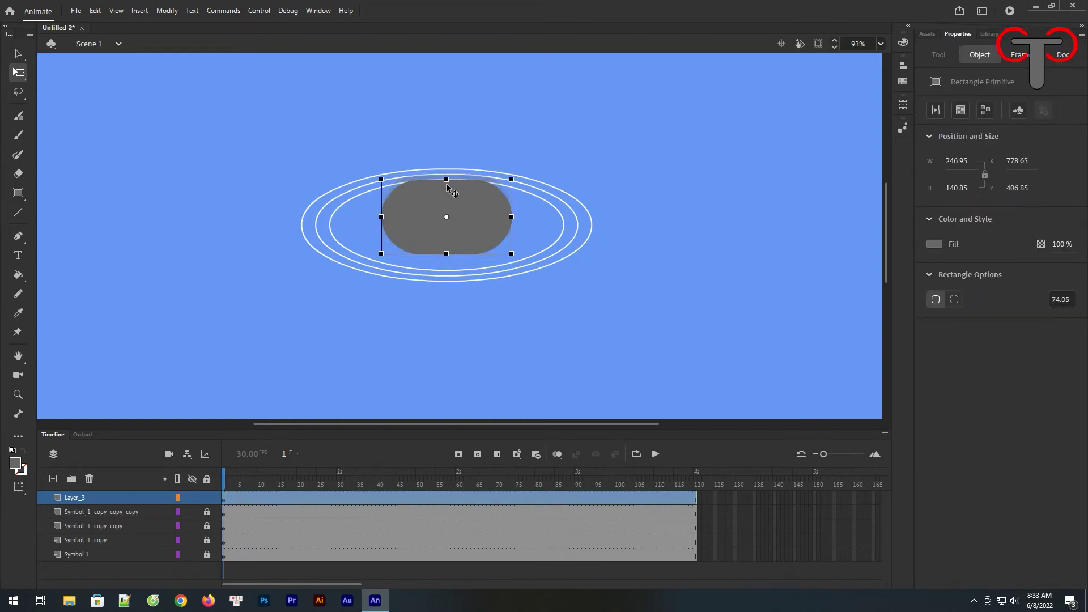
pyautogui.click(19, 54)
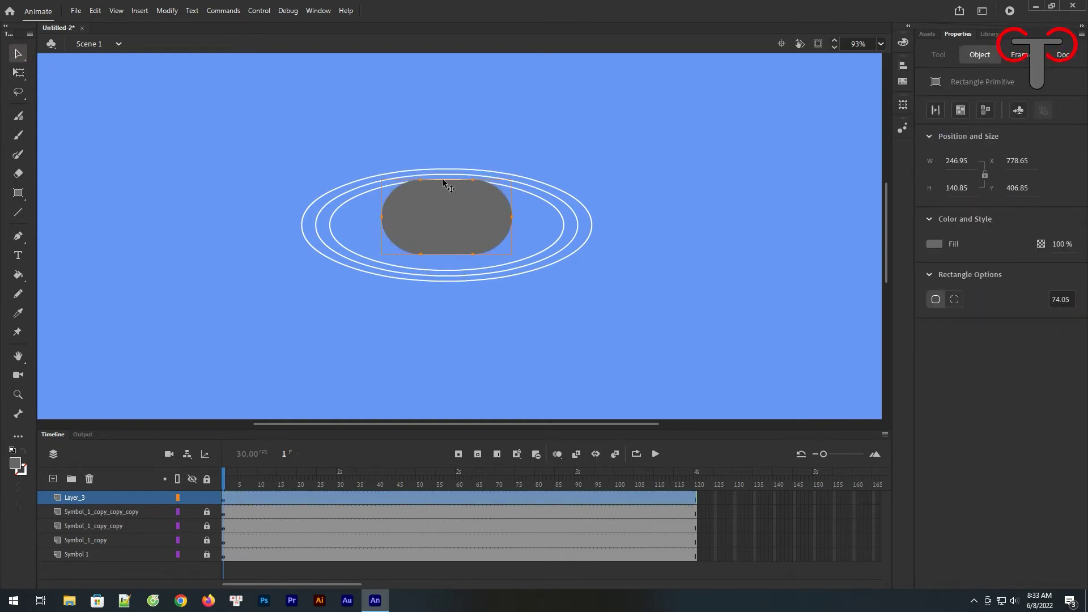
# Break the grey primitive apart and bend its upper and lower edges slightly outward into curves
pyautogui.click(457, 173)
pyautogui.click(481, 146)
pyautogui.click(454, 206)
pyautogui.click(474, 127)
pyautogui.click(447, 179)
pyautogui.moveTo(448, 254); pyautogui.dragTo(445, 259)
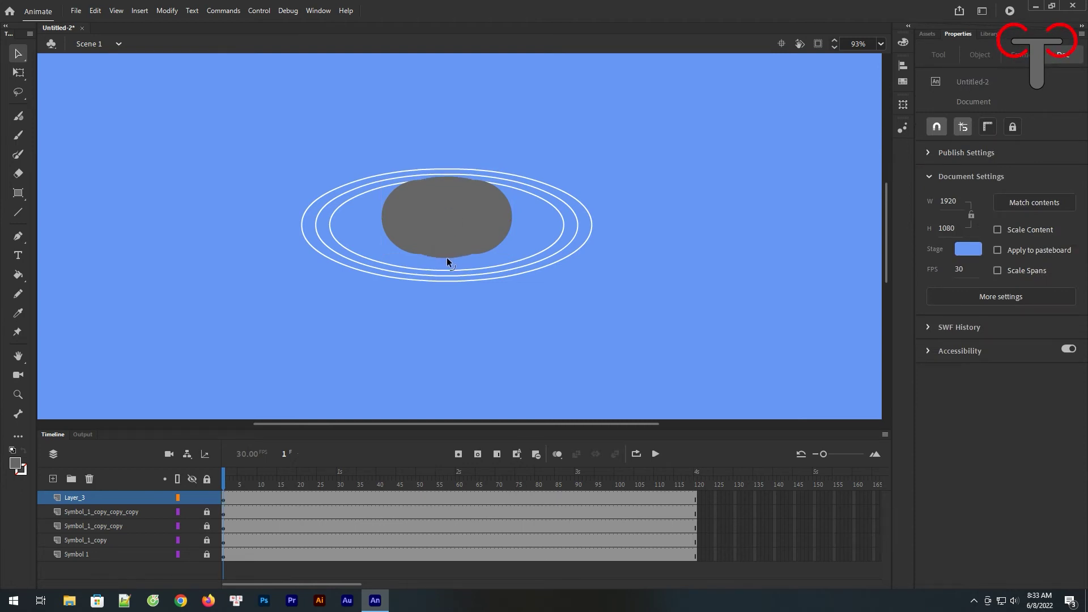
# Duplicate the grey shape to the right of the rings and fill the copy with dark grey #333333
pyautogui.click(469, 220)
pyautogui.moveTo(467, 220); pyautogui.dragTo(699, 212)
pyautogui.click(16, 464)
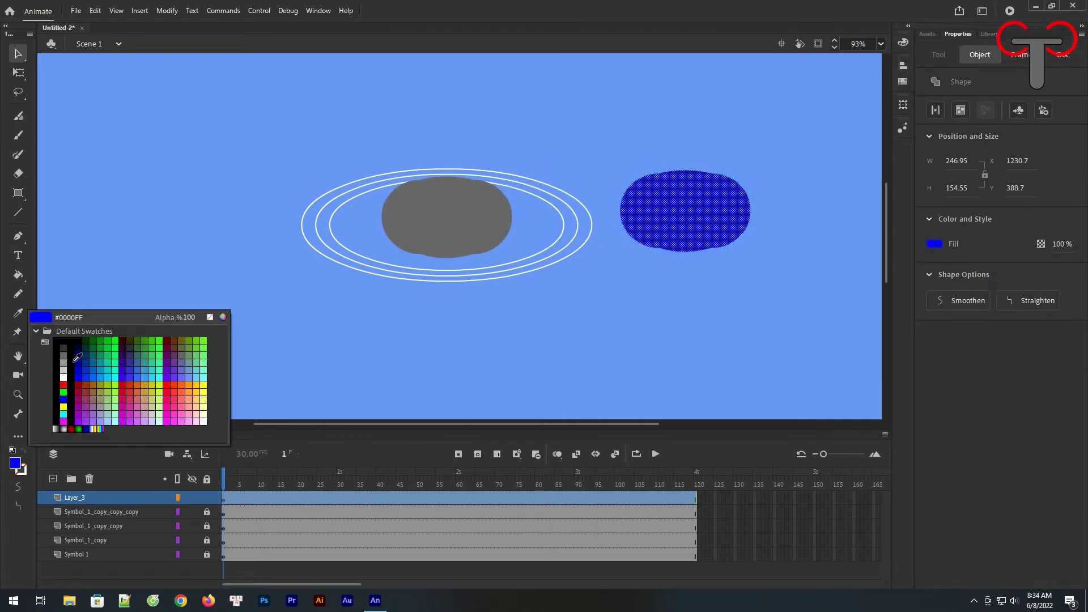
pyautogui.click(68, 342)
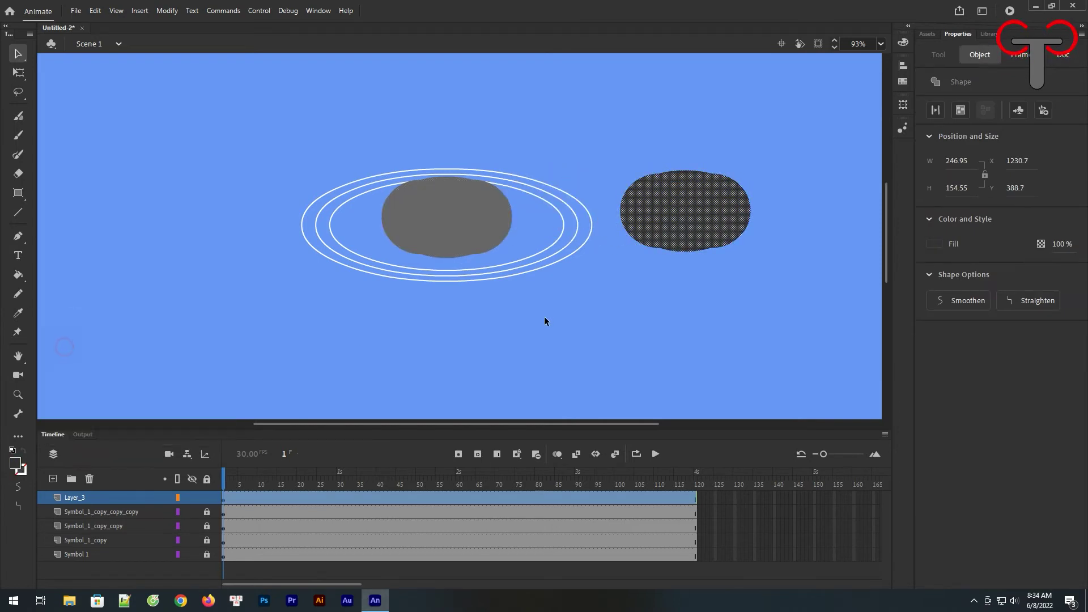
pyautogui.click(664, 303)
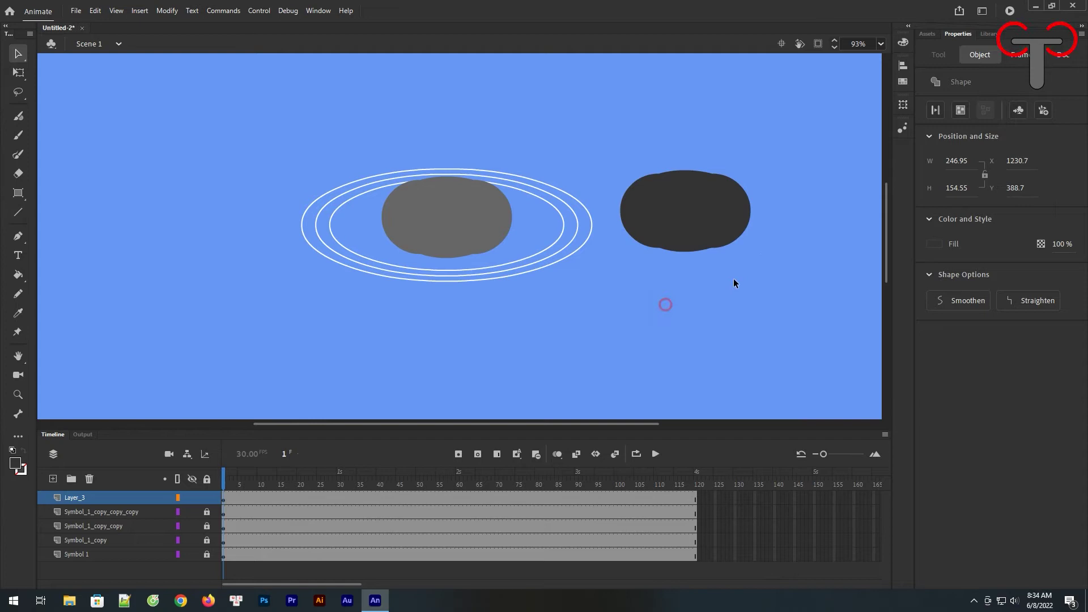
# Rotate the dark copy 90 degrees to stand upright and delete its lower part, leaving a dome
pyautogui.click(716, 221)
pyautogui.click(20, 73)
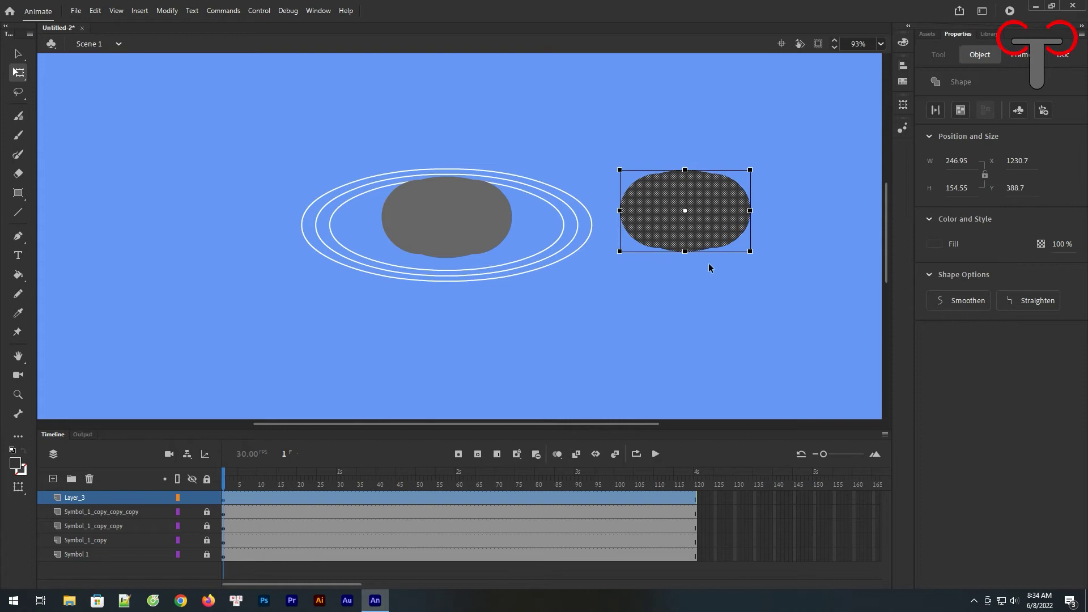
pyautogui.moveTo(754, 261); pyautogui.dragTo(730, 166)
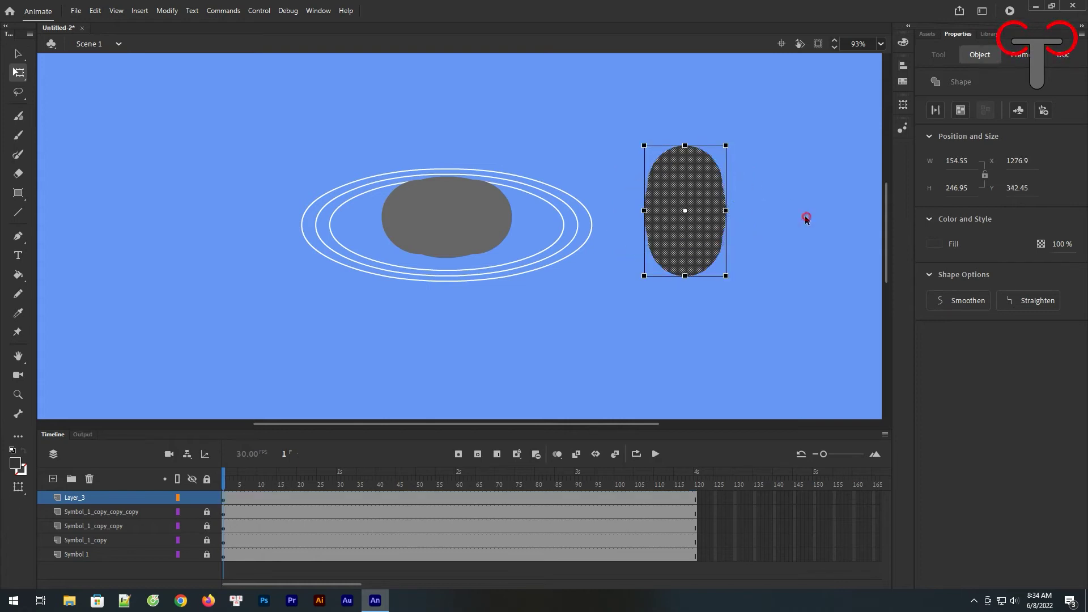
pyautogui.click(786, 217)
pyautogui.moveTo(690, 260); pyautogui.dragTo(603, 300)
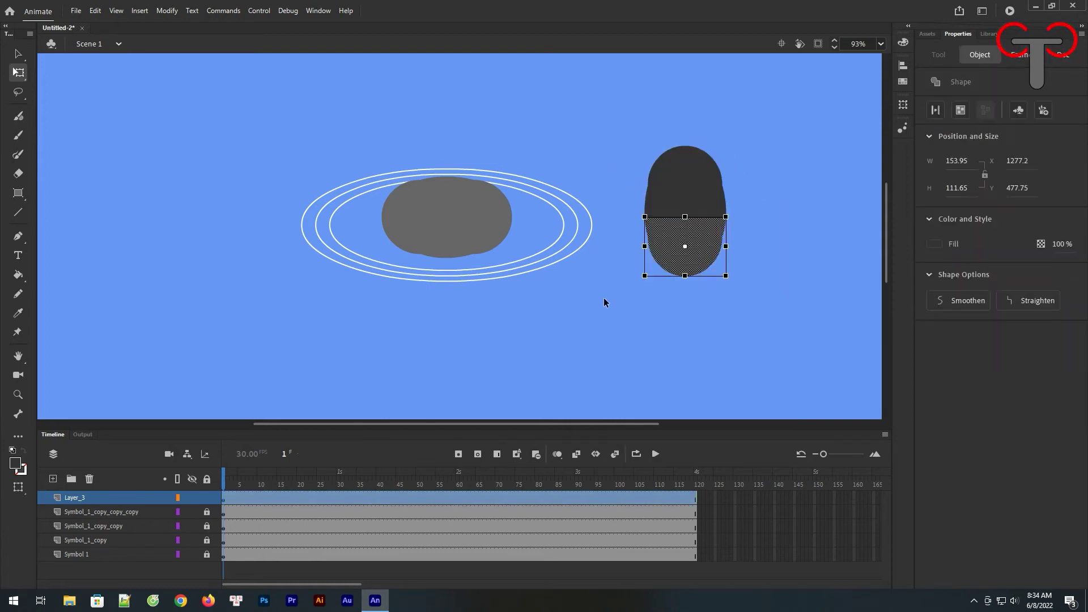
pyautogui.press('Delete')
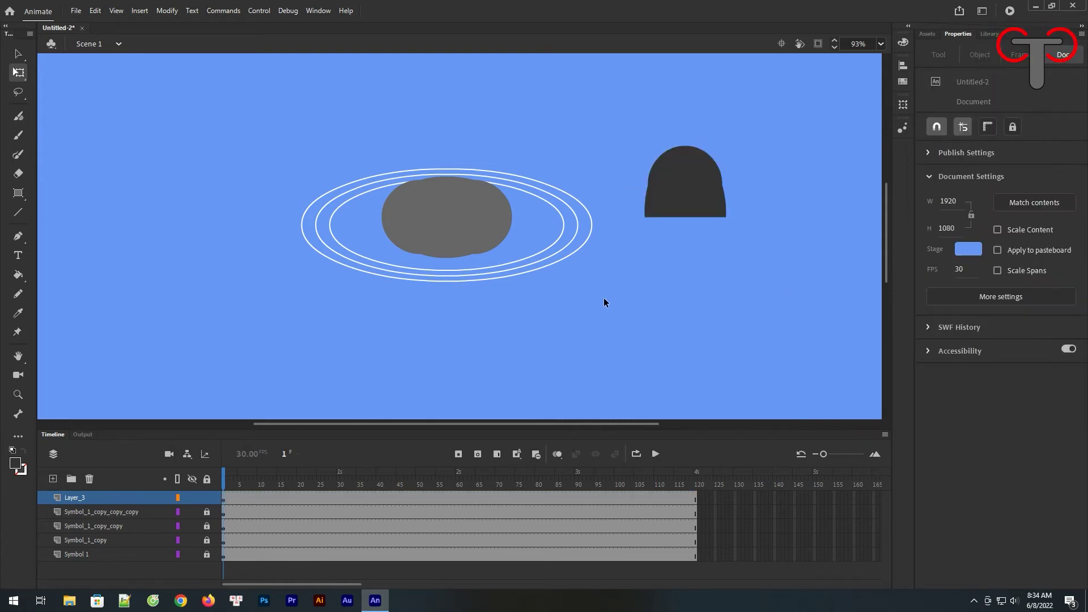
# Turn both shapes into drawing objects and centre the dark dome over the grey shape's upper part, widened to about 174 px
pyautogui.click(457, 223)
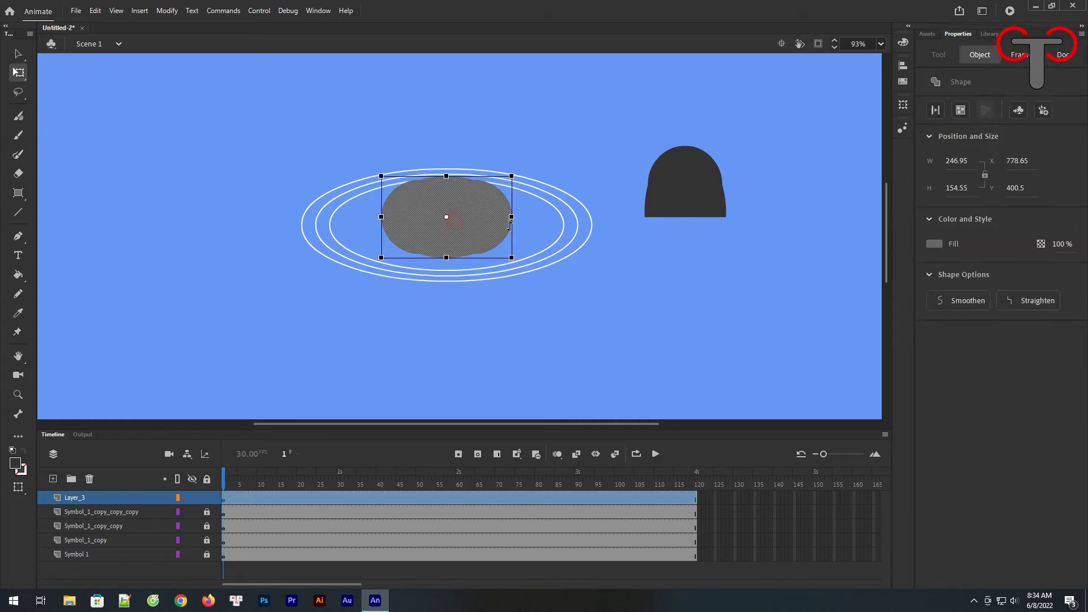
pyautogui.click(697, 184)
pyautogui.click(810, 139)
pyautogui.moveTo(713, 189); pyautogui.dragTo(468, 180)
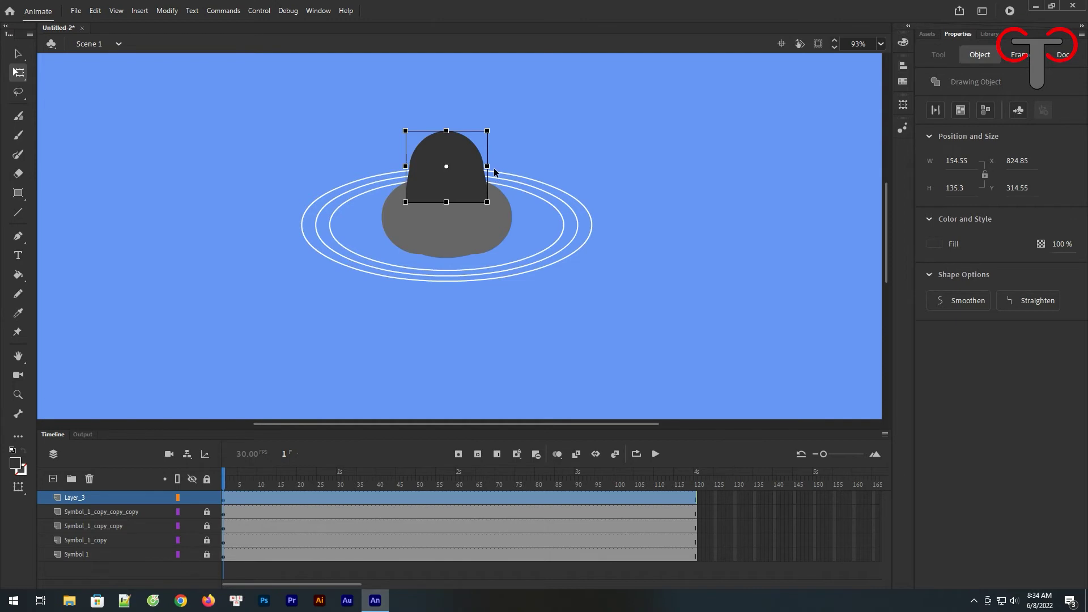
pyautogui.moveTo(488, 166); pyautogui.dragTo(495, 166)
# Bring the lighter grey shape to the front of the dark dome
pyautogui.click(457, 231)
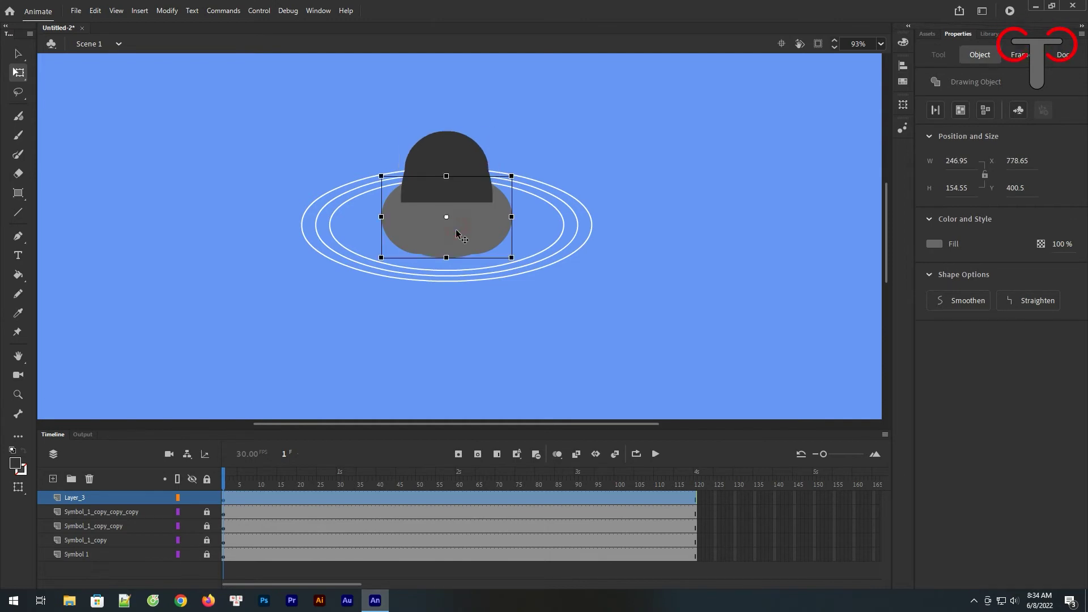
pyautogui.rightClick(457, 230)
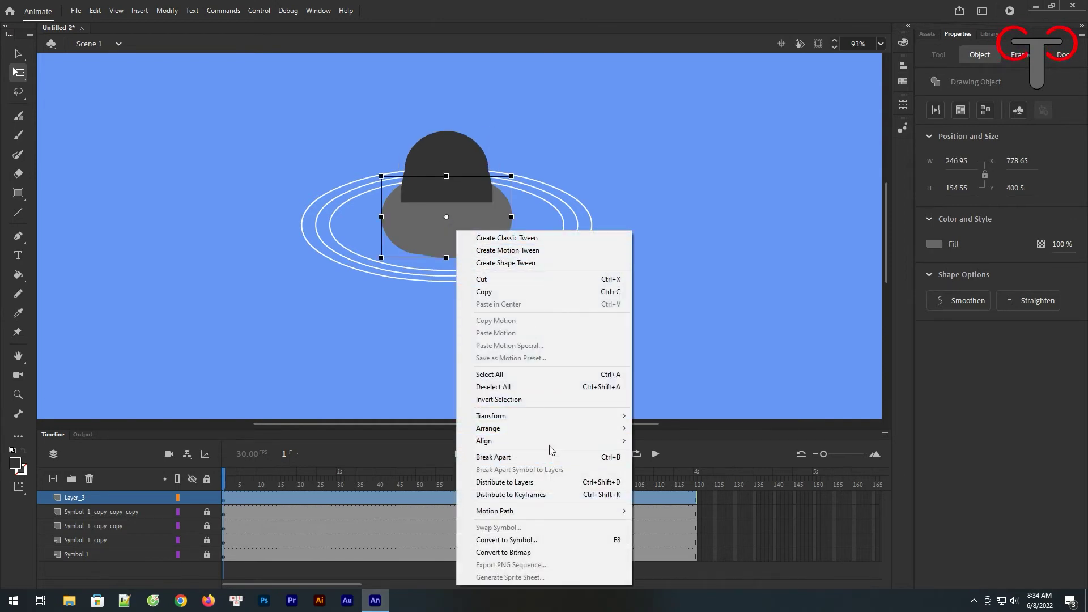
pyautogui.moveTo(558, 426)
pyautogui.click(680, 428)
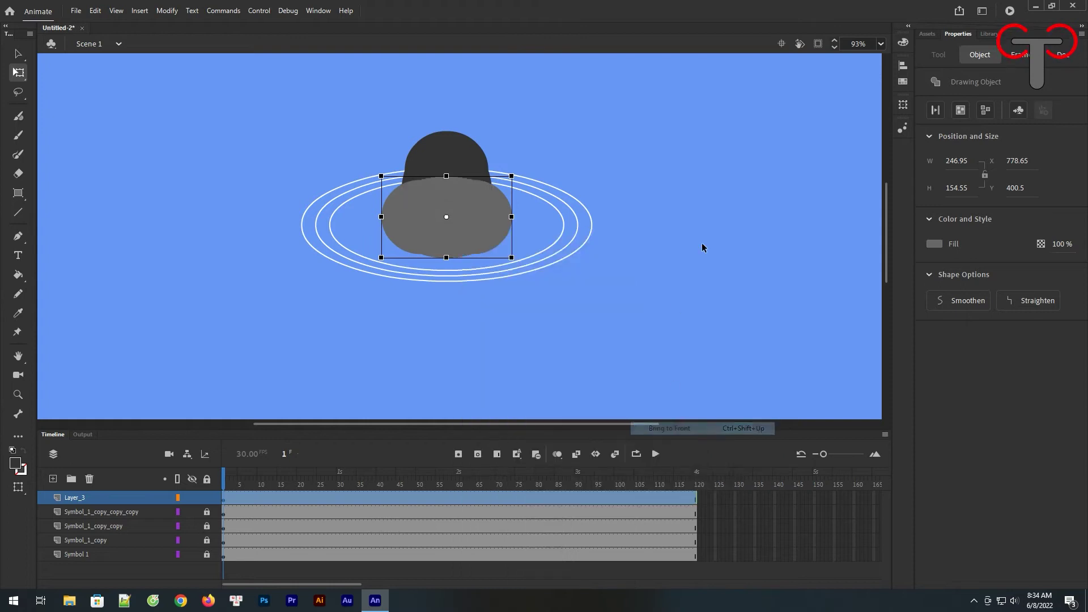
pyautogui.click(524, 208)
# Move the dark dome slightly up and reduce its height to about 114 px
pyautogui.click(461, 162)
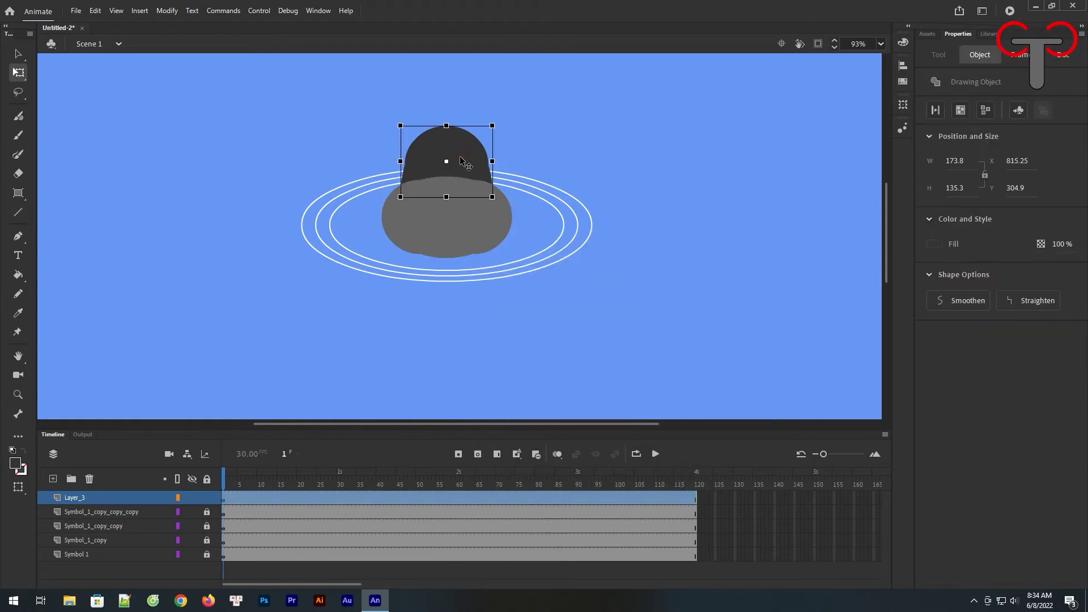
pyautogui.moveTo(448, 125); pyautogui.dragTo(448, 131)
pyautogui.click(614, 137)
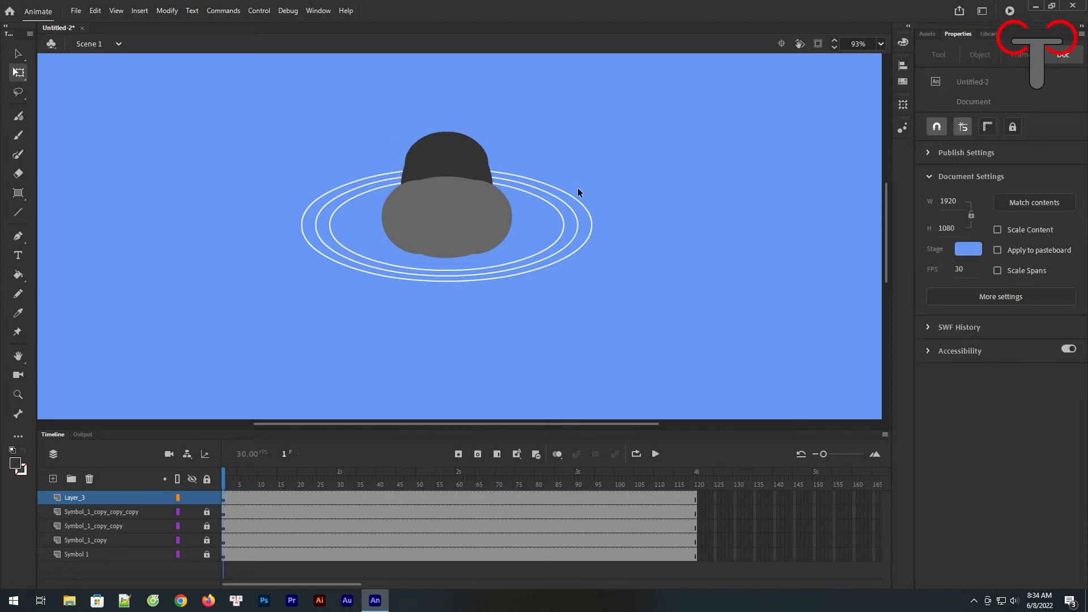
# Change the dome's fill to a slightly lighter dark grey using a custom colour
pyautogui.click(460, 146)
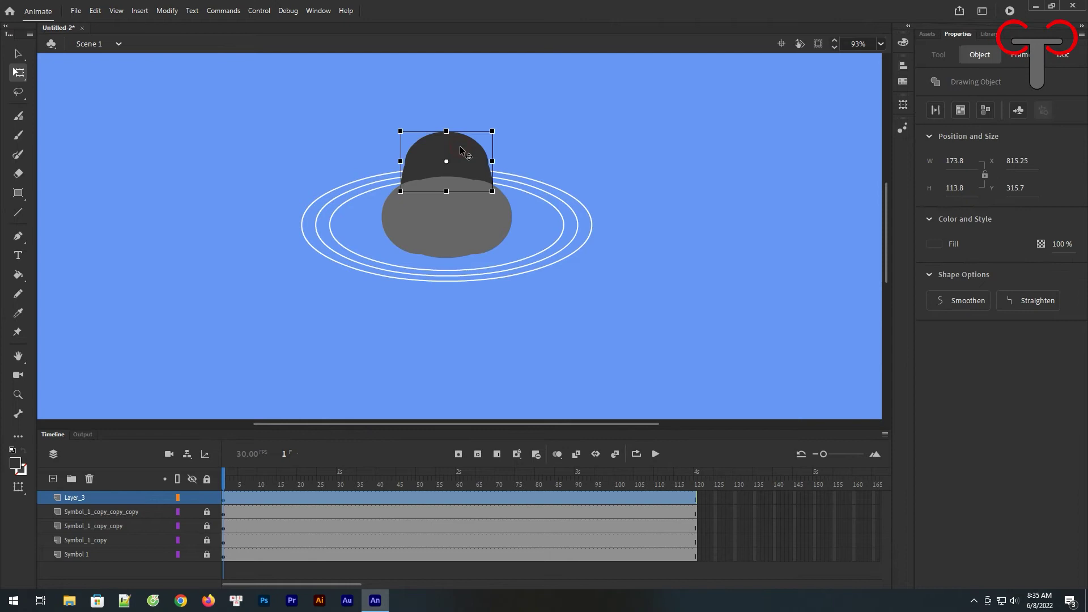
pyautogui.click(15, 471)
pyautogui.click(225, 319)
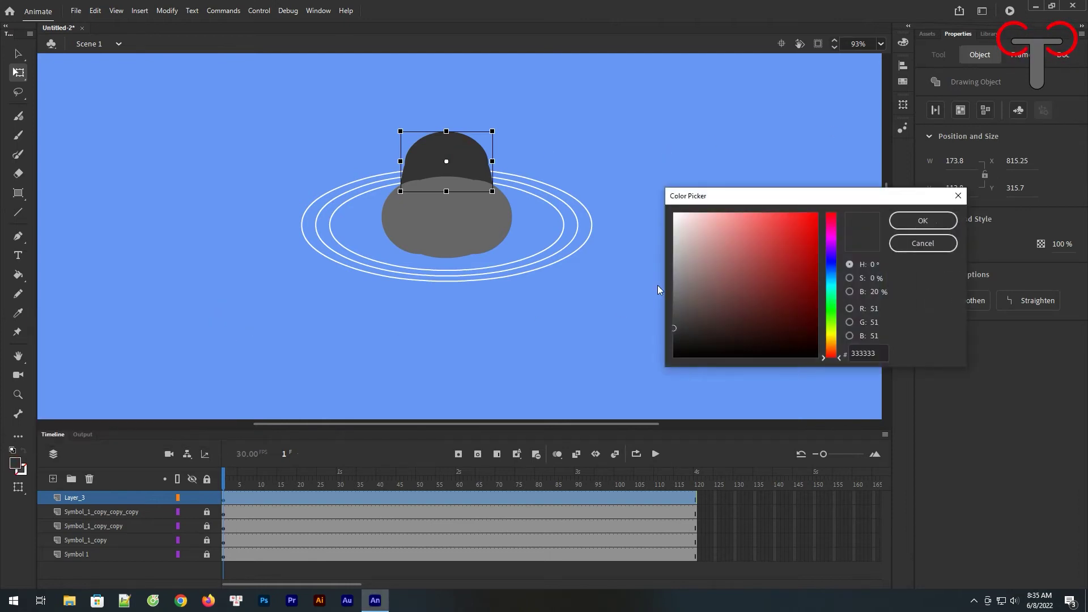
pyautogui.click(682, 317)
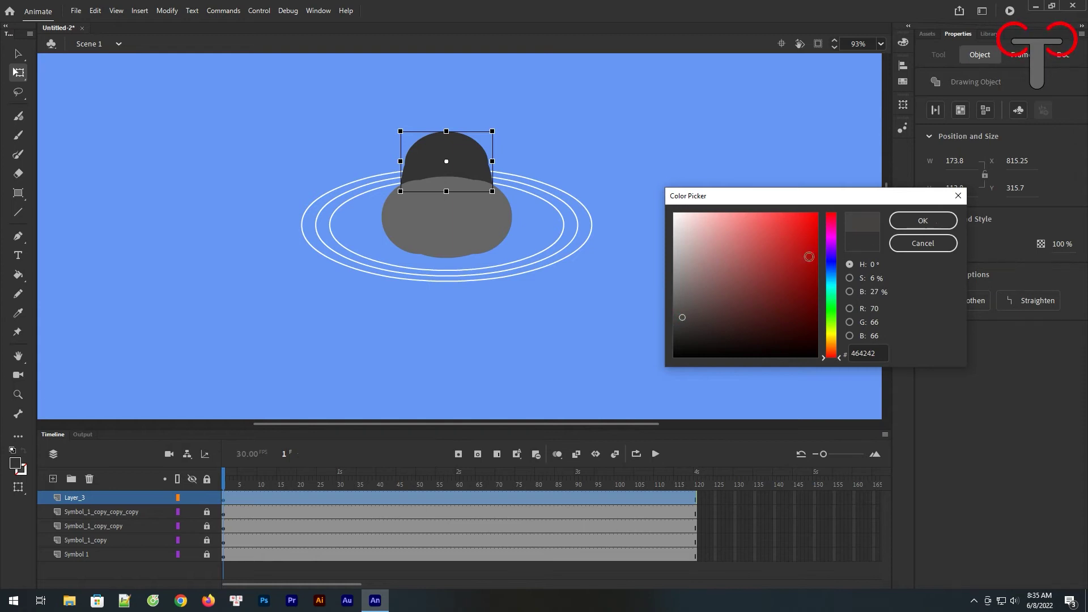
pyautogui.click(679, 321)
pyautogui.click(952, 220)
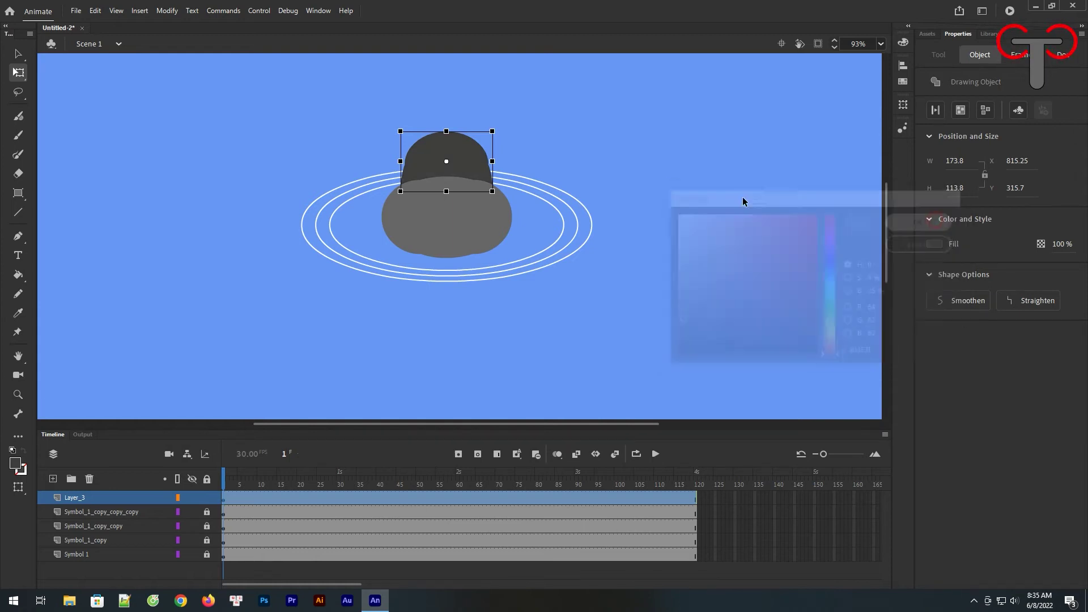
pyautogui.click(446, 223)
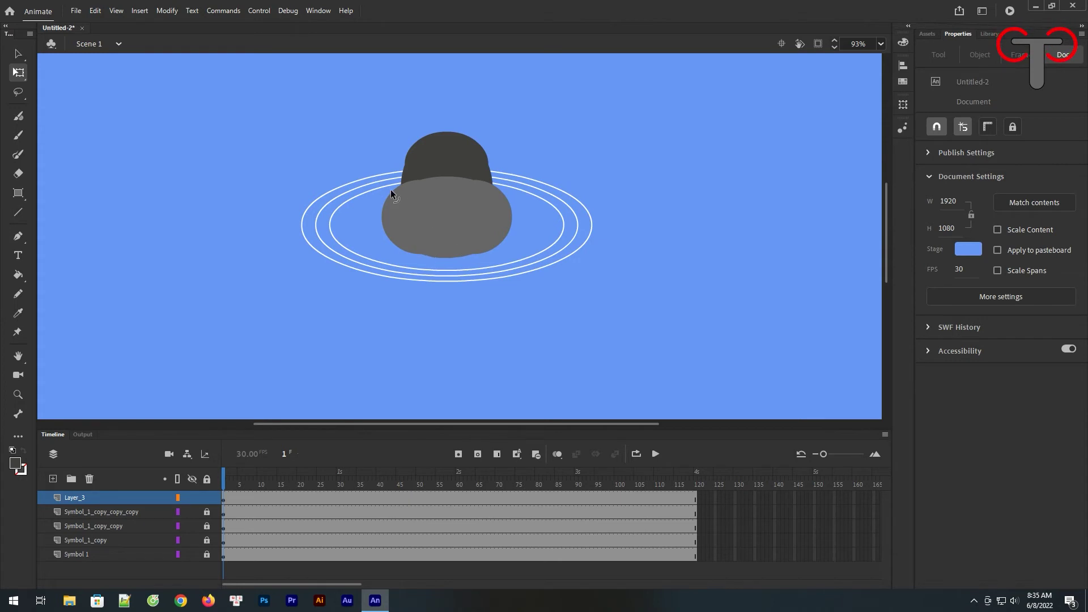
# Draw a dark oval about 42 by 18 px in object drawing mode on the upper left of the lighter grey shape
pyautogui.press('z')
pyautogui.moveTo(330, 105); pyautogui.dragTo(530, 294)
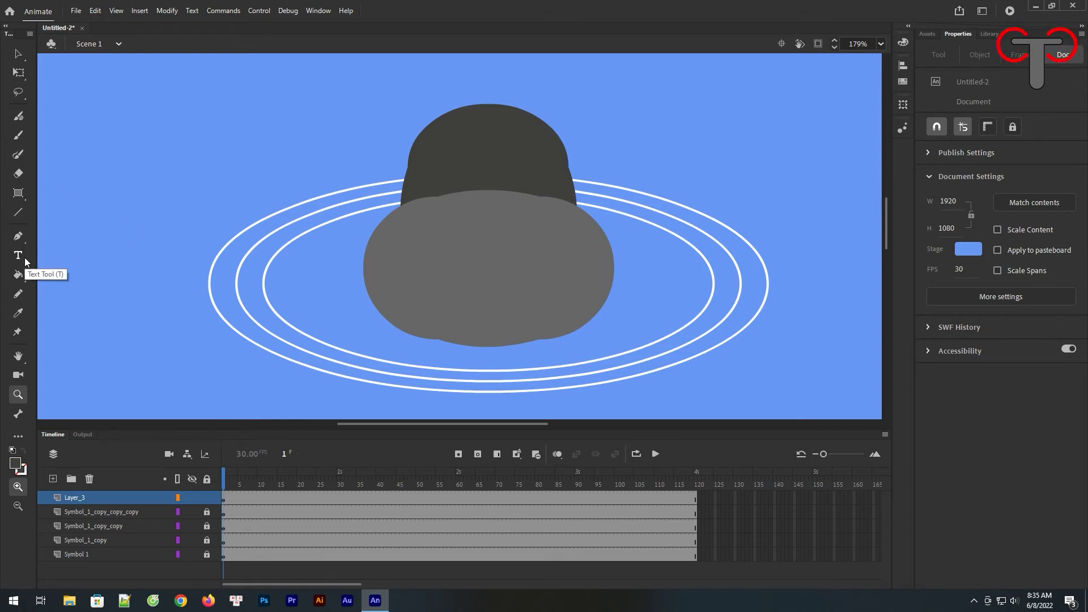
pyautogui.click(18, 194)
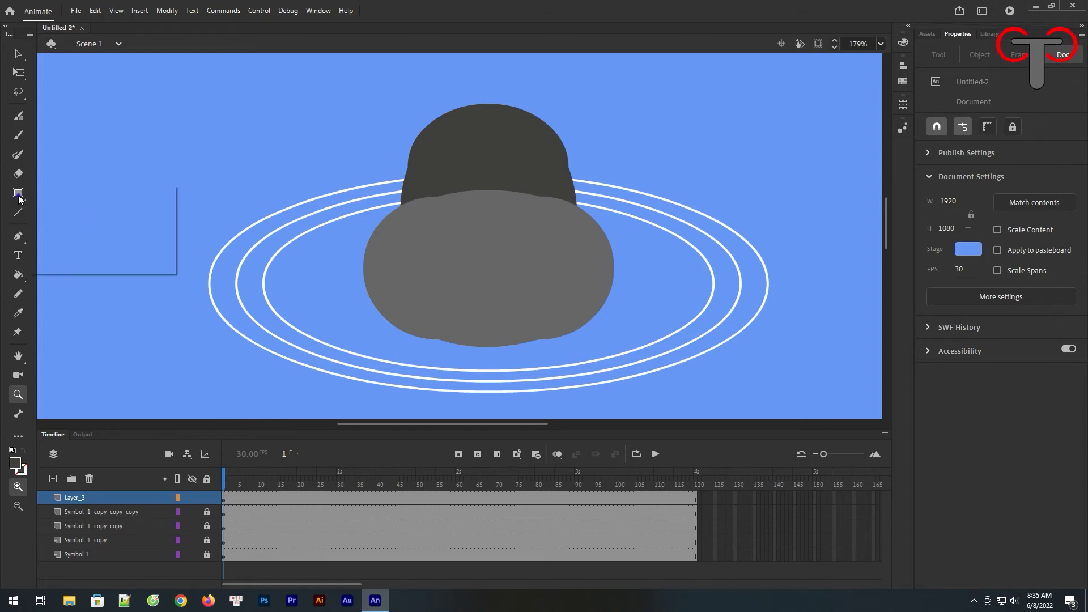
pyautogui.click(74, 222)
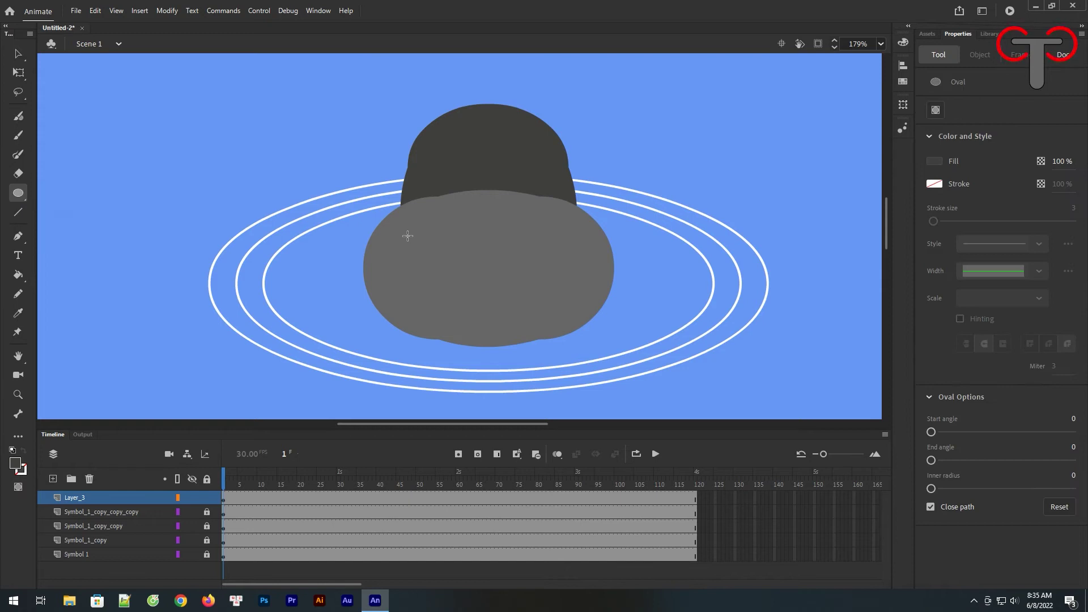
pyautogui.click(18, 487)
pyautogui.moveTo(407, 234); pyautogui.dragTo(449, 249)
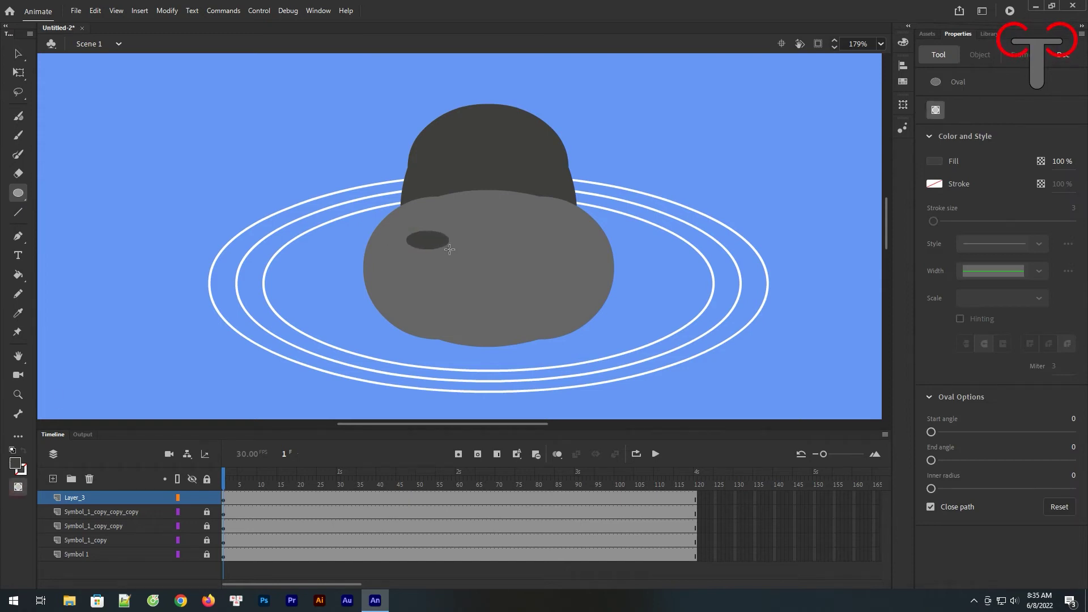
# Bend the small oval's lower edge upward into a crescent and shift it left to X 801
pyautogui.click(18, 53)
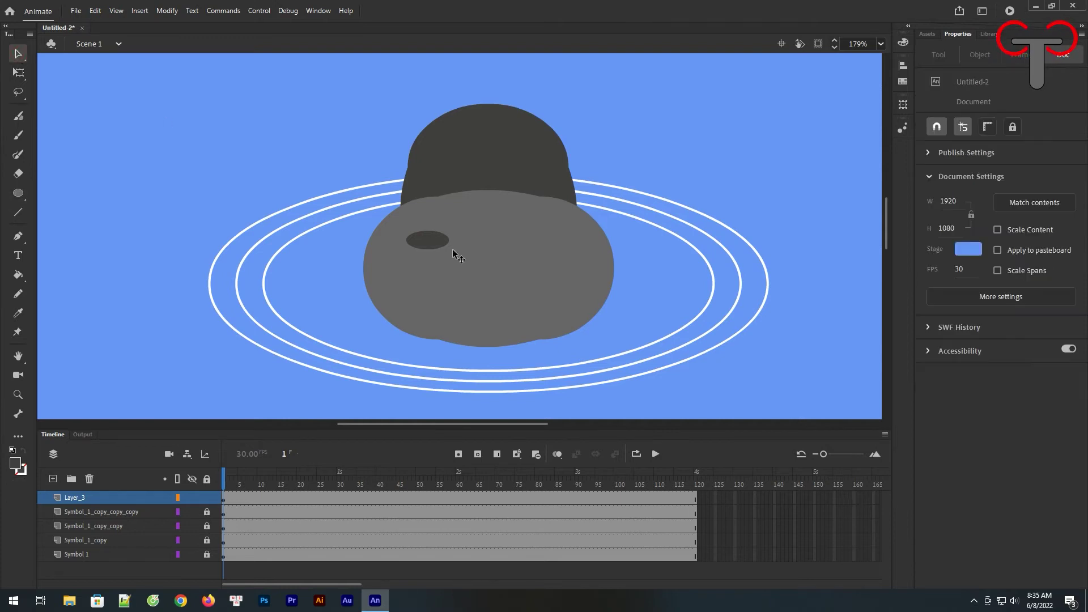
pyautogui.moveTo(435, 241)
pyautogui.mouseDown()
pyautogui.moveTo(430, 231)
pyautogui.moveTo(429, 244)
pyautogui.mouseUp()
pyautogui.click(246, 146)
pyautogui.click(427, 245)
pyautogui.moveTo(411, 243); pyautogui.dragTo(411, 243)
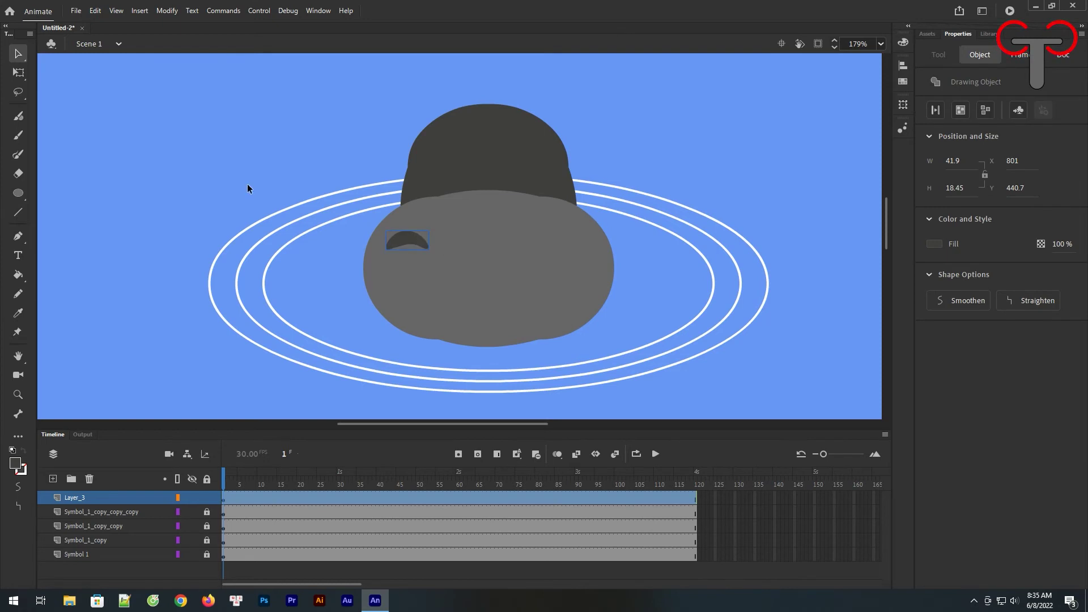
# Rotate the small crescent 45 degrees counterclockwise
pyautogui.click(23, 76)
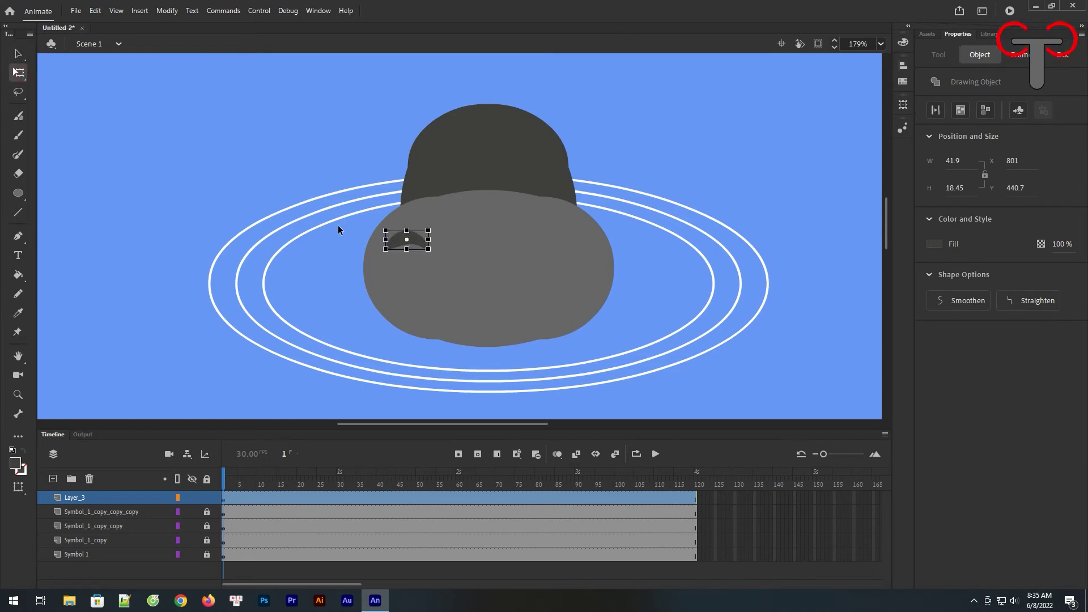
pyautogui.moveTo(436, 256); pyautogui.dragTo(441, 239)
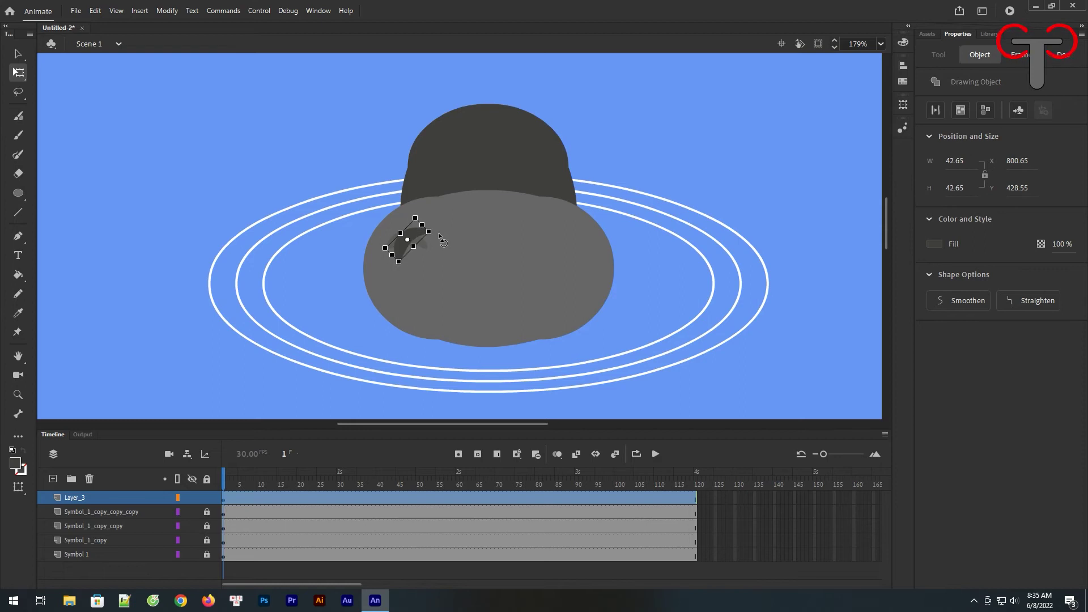
pyautogui.click(238, 157)
# Duplicate the crescent onto the right side of the lighter grey shape and flip the copy horizontally
pyautogui.click(406, 249)
pyautogui.moveTo(406, 249); pyautogui.dragTo(555, 254)
pyautogui.moveTo(548, 248); pyautogui.dragTo(549, 248)
pyautogui.click(167, 11)
pyautogui.moveTo(243, 164)
pyautogui.click(372, 285)
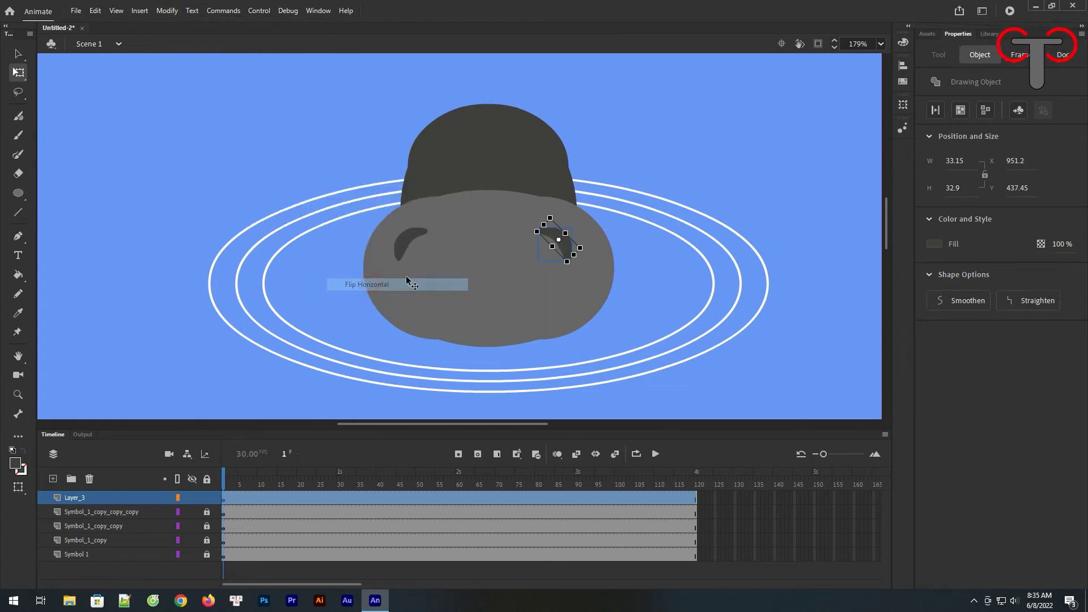
# Nudge the flipped crescent right to X 959.45 so it mirrors the left one
pyautogui.press('Right')
pyautogui.press('Right')
pyautogui.press('Right')
pyautogui.press('Right')
pyautogui.press('Right')
pyautogui.press('Right')
pyautogui.press('Right')
pyautogui.press('Right')
pyautogui.press('Right')
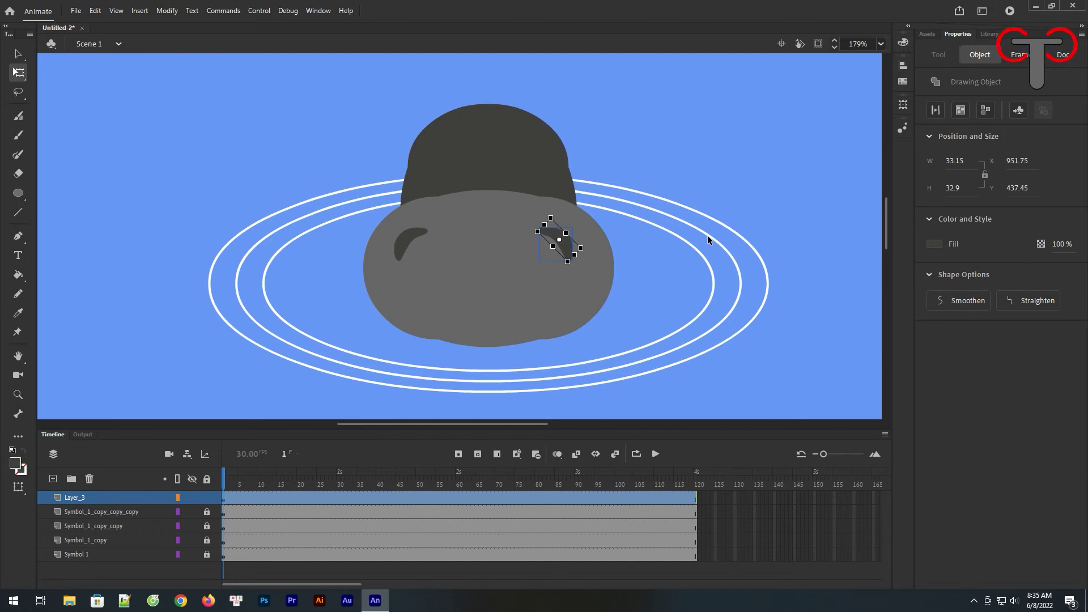
pyautogui.press('Left')
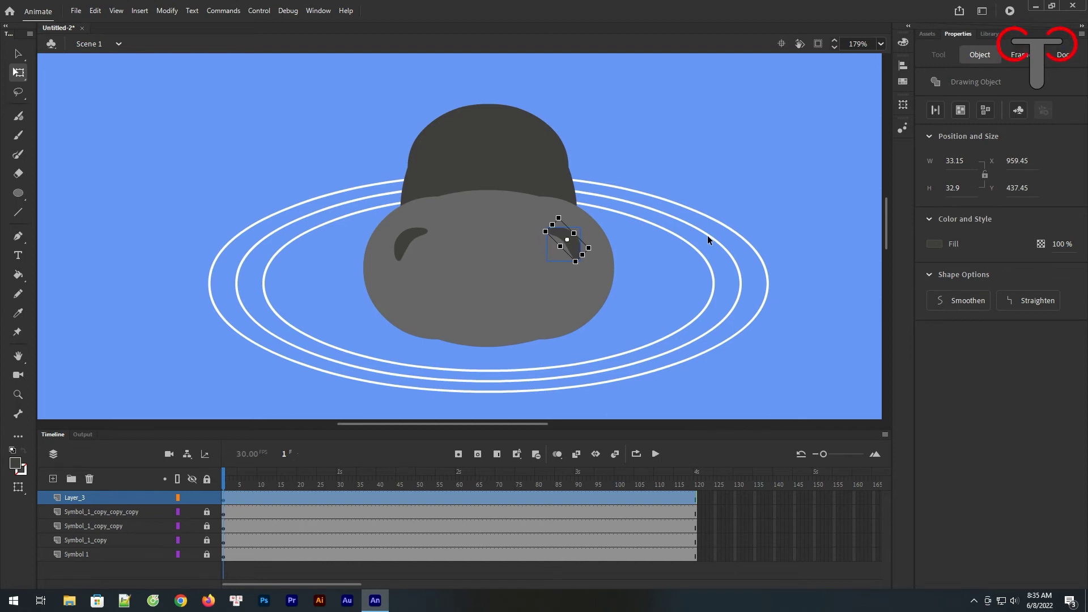
# Draw a dark grey oval about 83 by 26 px on the lower muzzle and move it to about X 858.5, Y 486
pyautogui.click(646, 141)
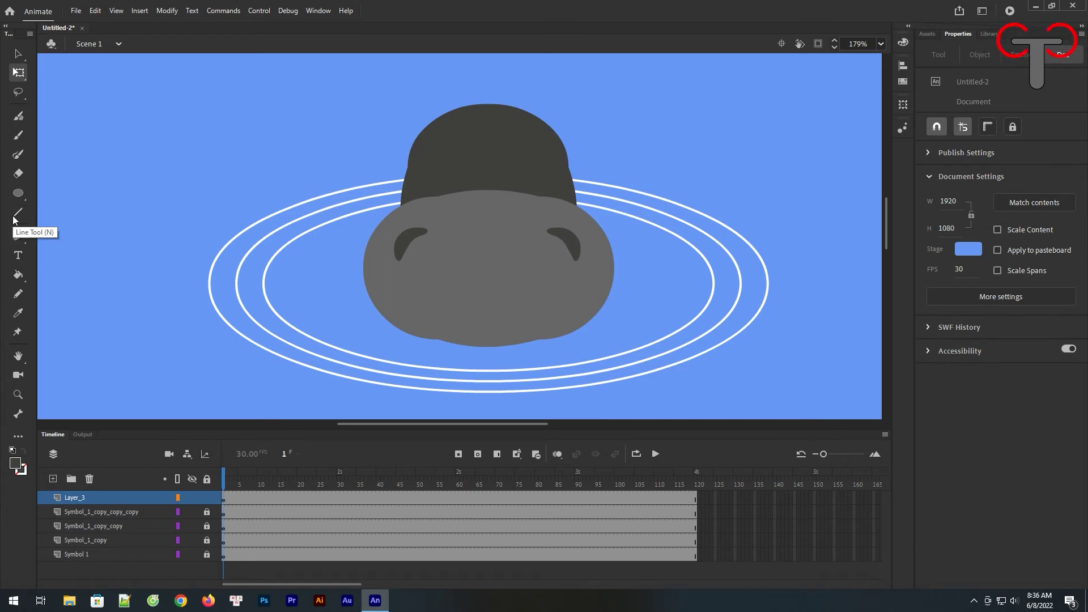
pyautogui.click(18, 194)
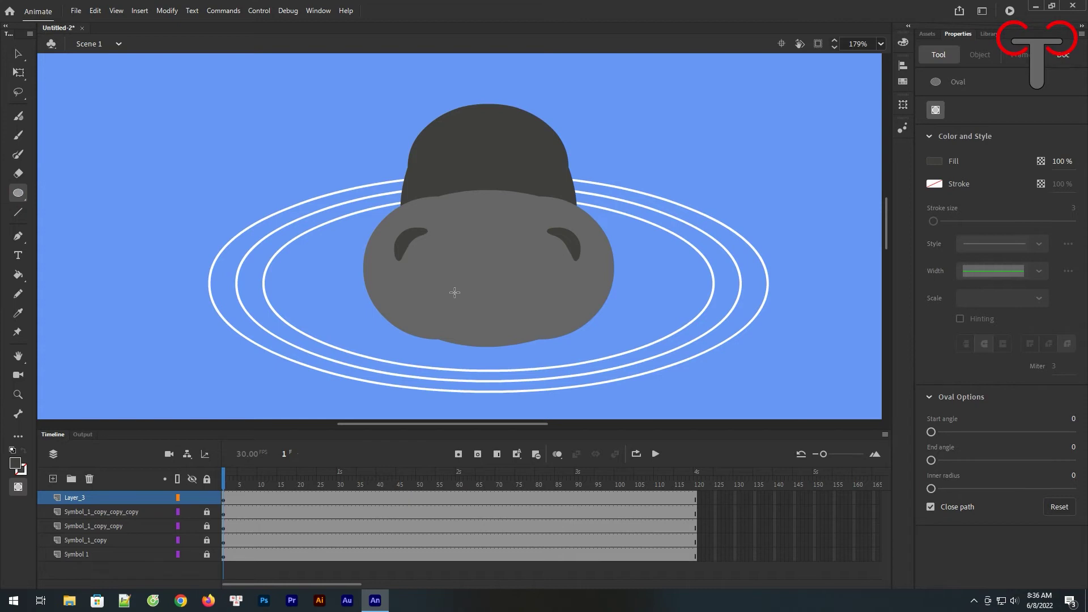
pyautogui.moveTo(452, 291); pyautogui.dragTo(536, 318)
pyautogui.press('v')
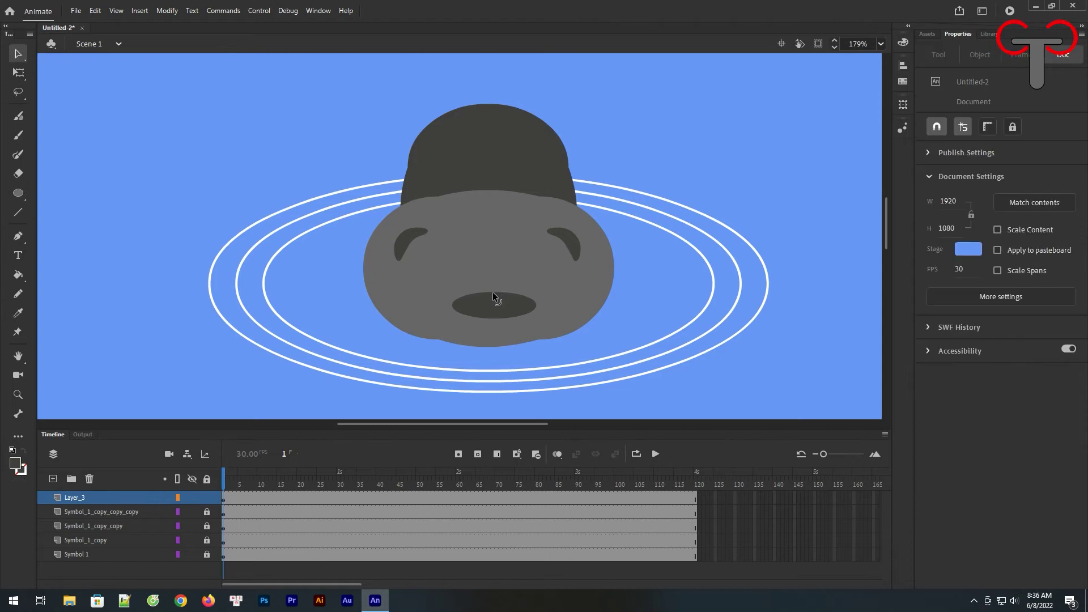
pyautogui.moveTo(488, 295); pyautogui.dragTo(483, 286)
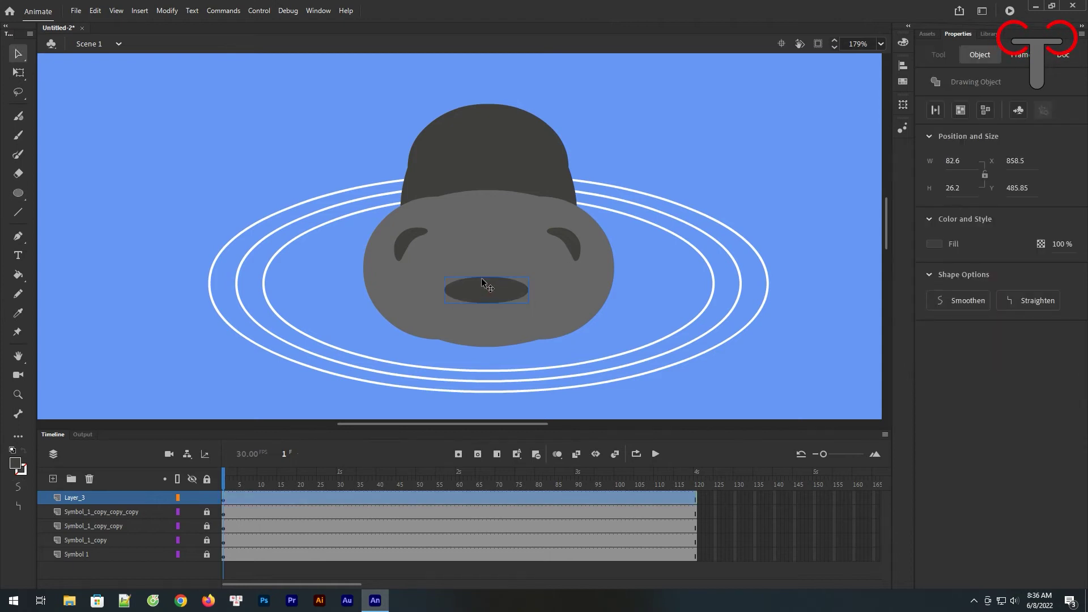
# Bend the mouth oval's lower edge downward and its upper edge inward to form a smile with adjusted corners
pyautogui.click(669, 140)
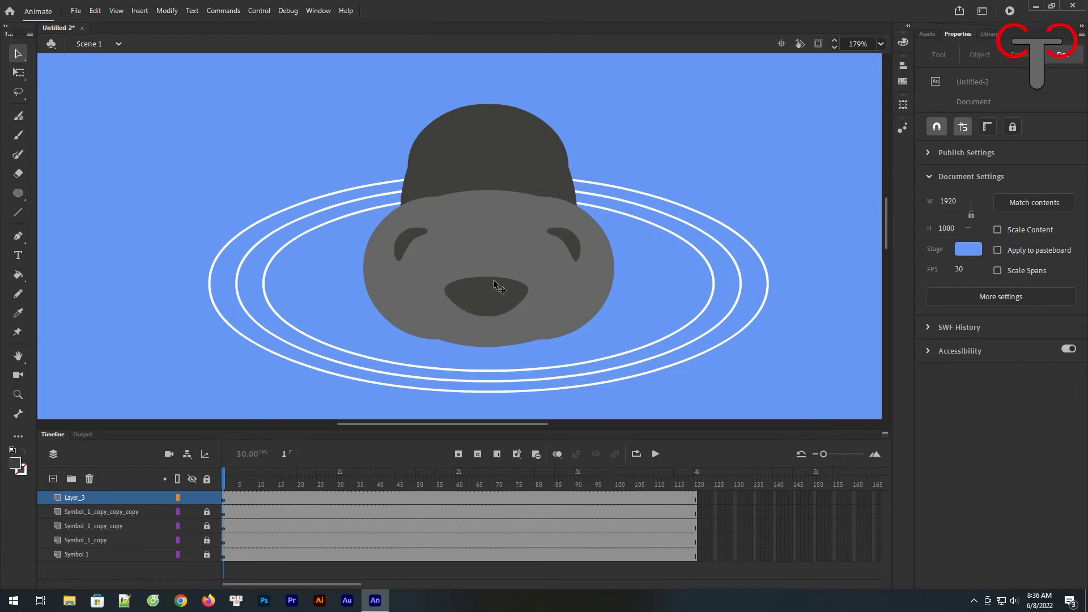
pyautogui.moveTo(488, 278); pyautogui.dragTo(488, 288)
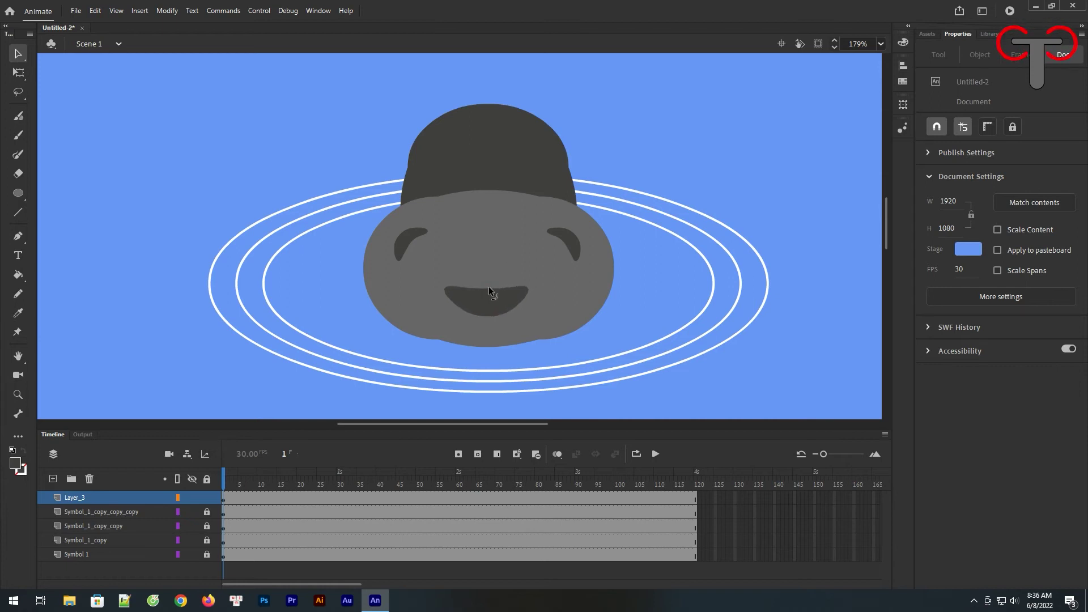
pyautogui.moveTo(521, 287); pyautogui.dragTo(524, 290)
# Draw a black upright oval eye about 12 by 23 px on the left side of the dark upper head
pyautogui.click(15, 464)
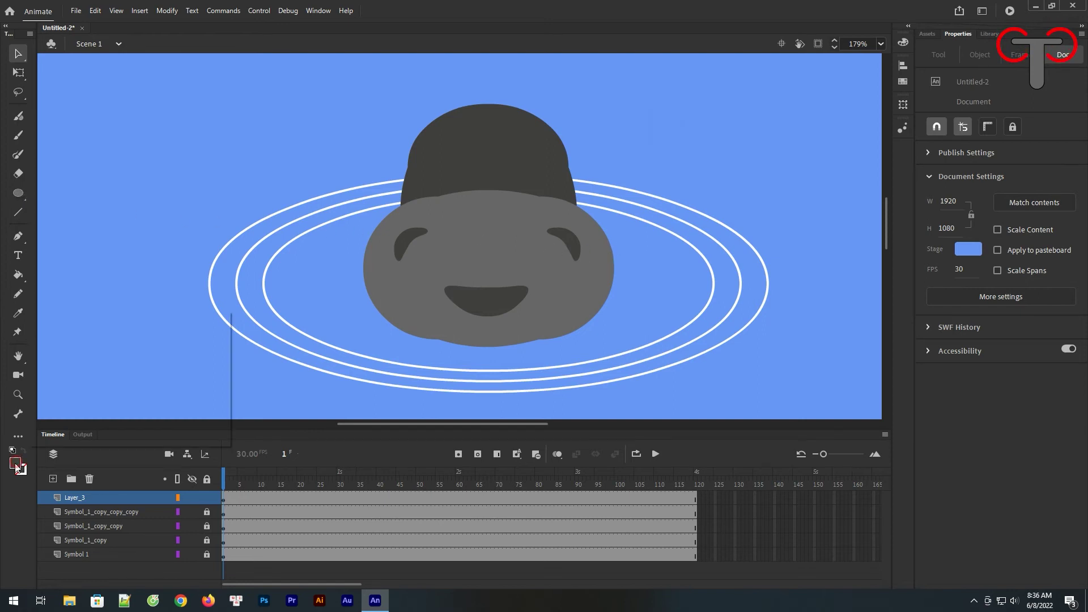
pyautogui.click(67, 338)
pyautogui.click(19, 193)
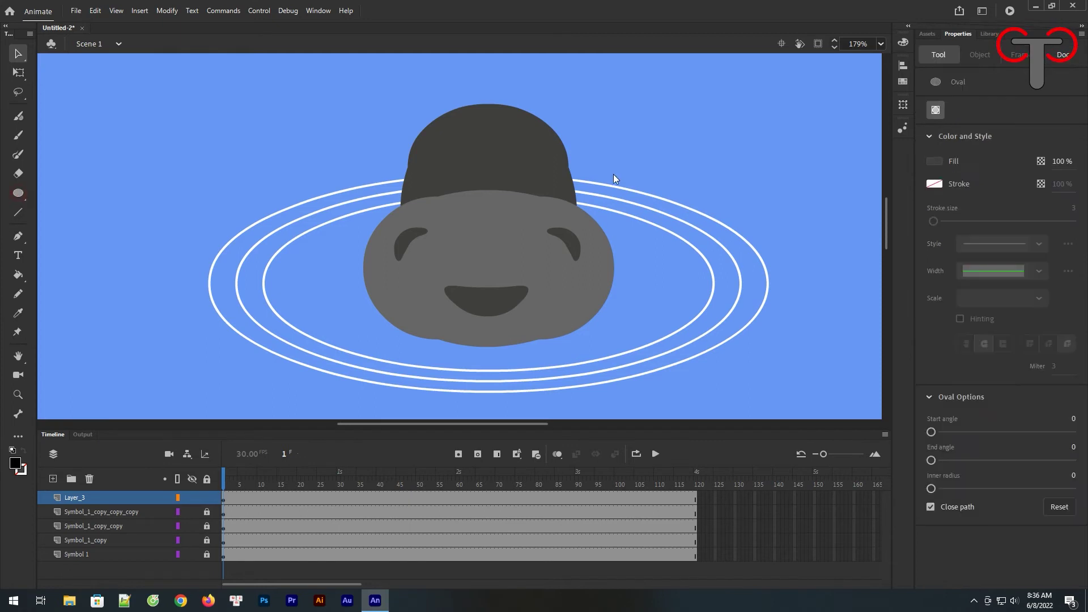
pyautogui.moveTo(442, 139); pyautogui.dragTo(449, 164)
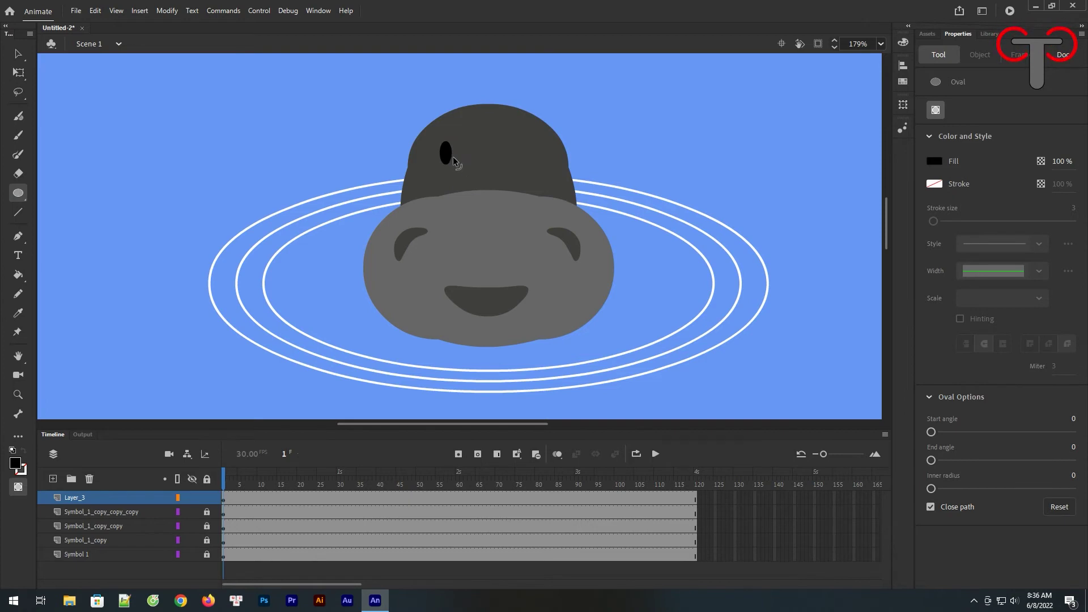
# Duplicate the black eye horizontally onto the right side of the head at about X 936, Y 352.5
pyautogui.press('v')
pyautogui.click(451, 155)
pyautogui.moveTo(451, 154); pyautogui.dragTo(531, 159)
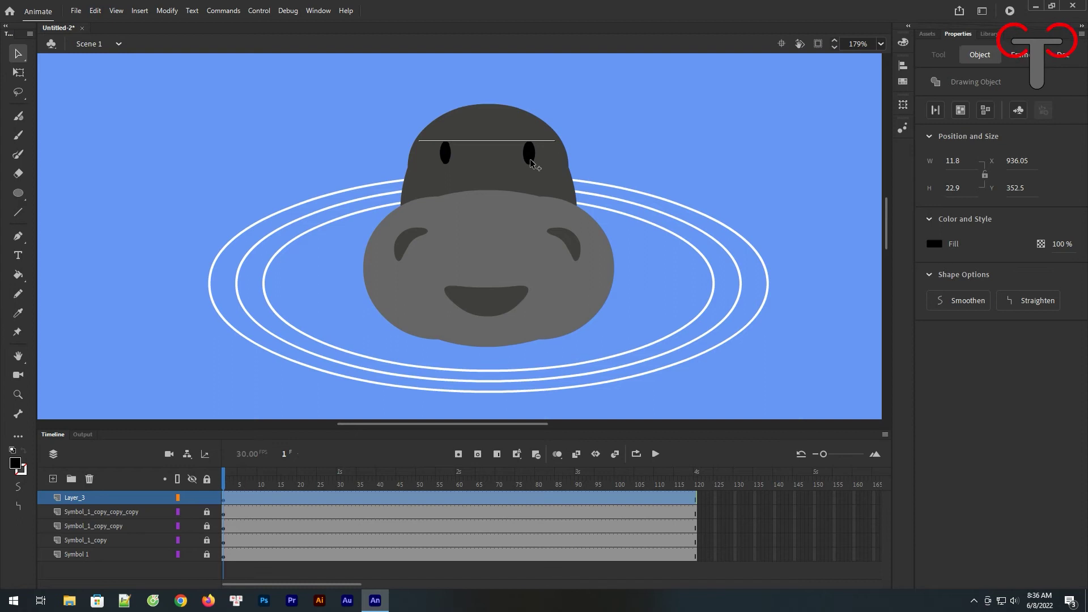
pyautogui.click(603, 227)
# Outline a rounded left ear with the Fluid Brush at size 1 in the head's dark grey and fill it with the same colour
pyautogui.scroll(3, 603, 227)
pyautogui.scroll(-2, 604, 227)
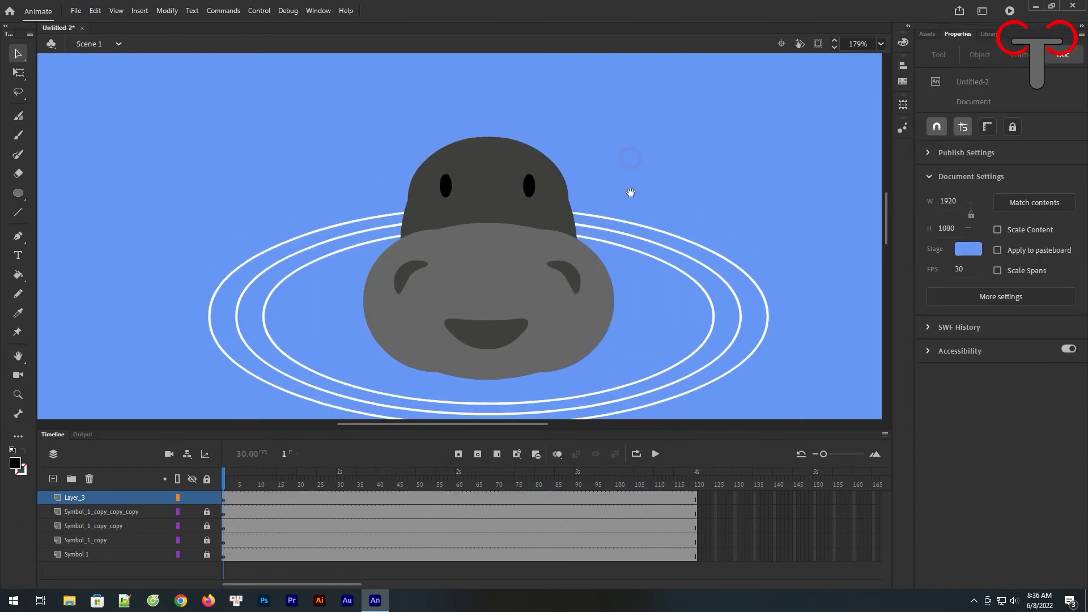
pyautogui.click(19, 119)
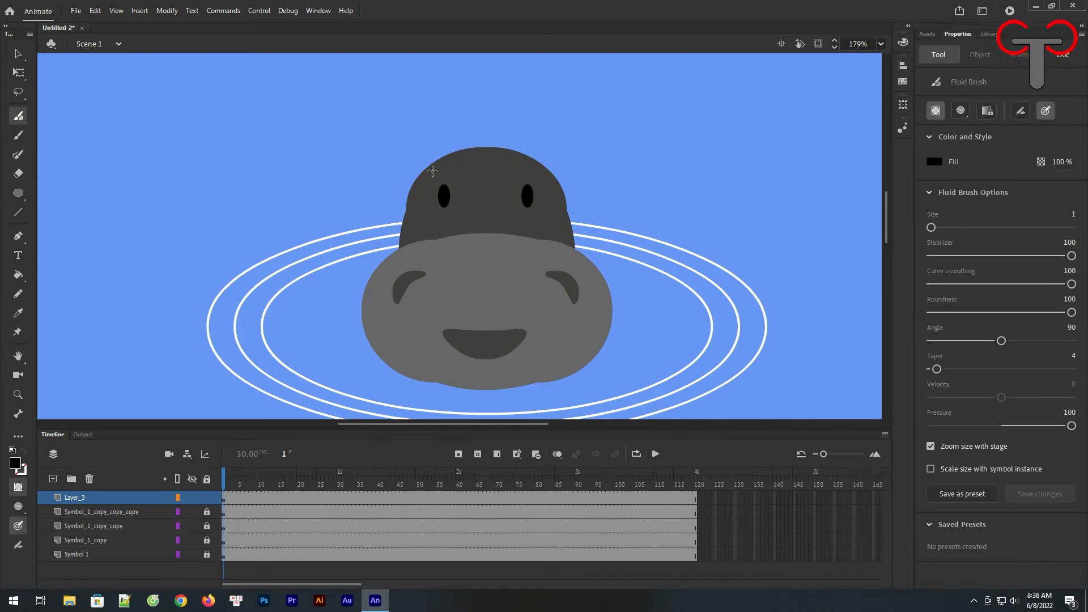
pyautogui.press('k')
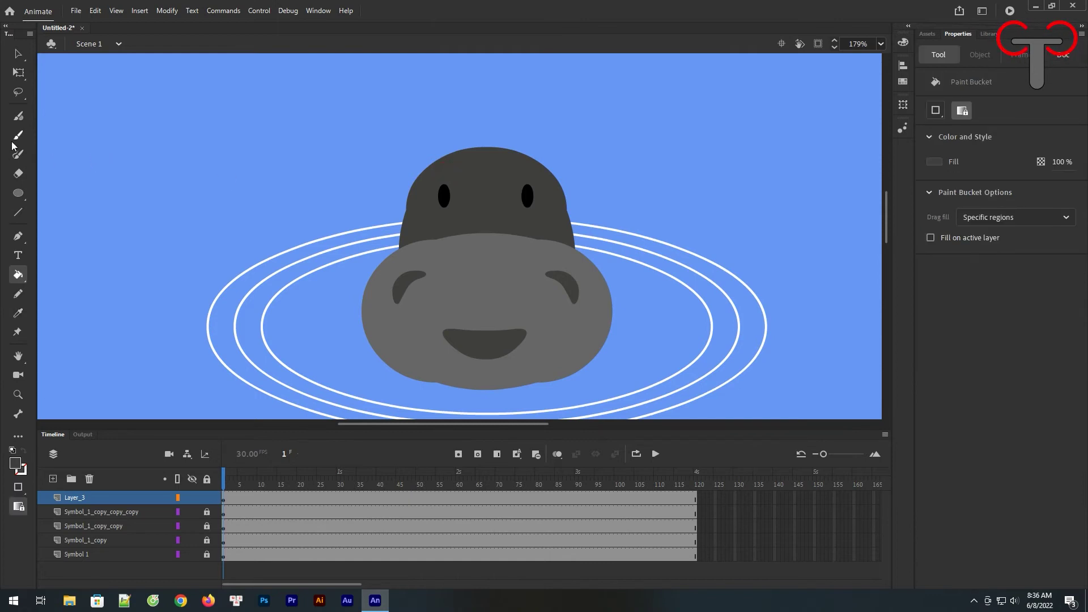
pyautogui.click(18, 116)
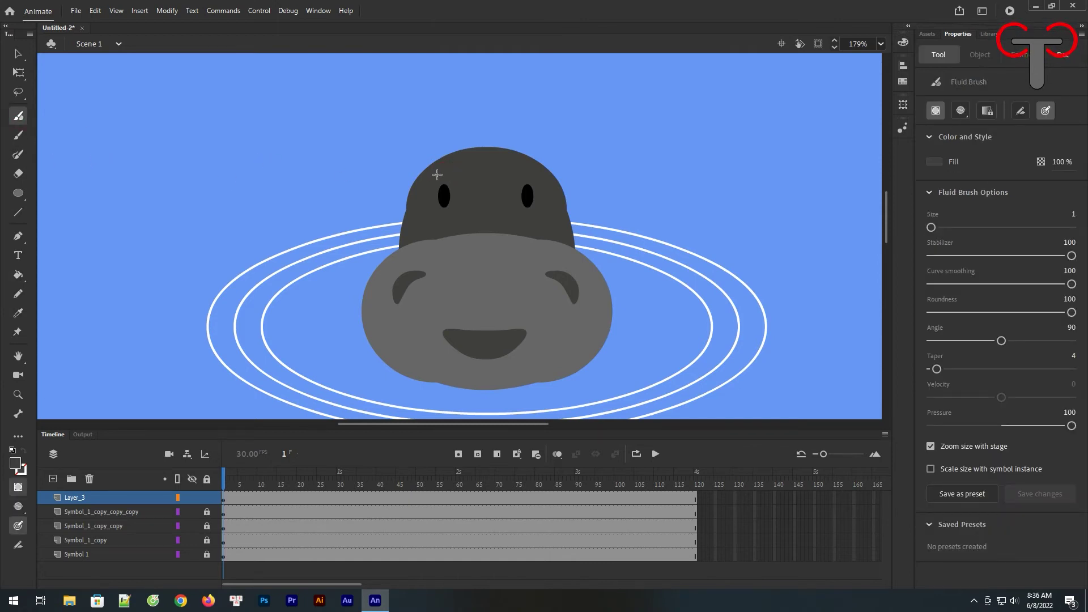
pyautogui.moveTo(437, 174)
pyautogui.mouseDown()
pyautogui.moveTo(405, 151)
pyautogui.moveTo(408, 131)
pyautogui.moveTo(438, 140)
pyautogui.moveTo(446, 170)
pyautogui.moveTo(422, 173)
pyautogui.mouseUp()
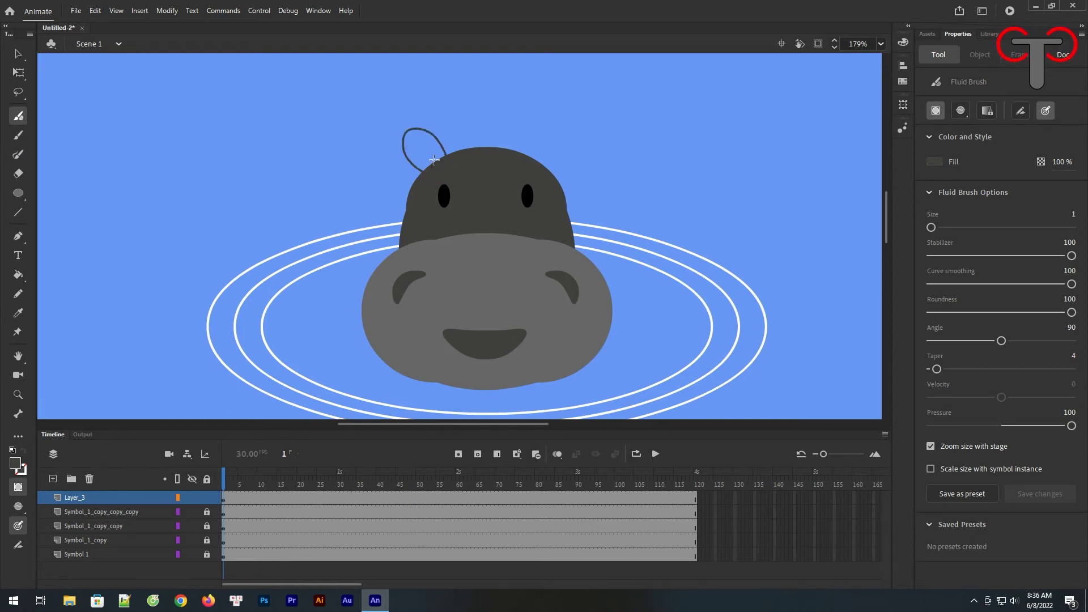
pyautogui.click(18, 275)
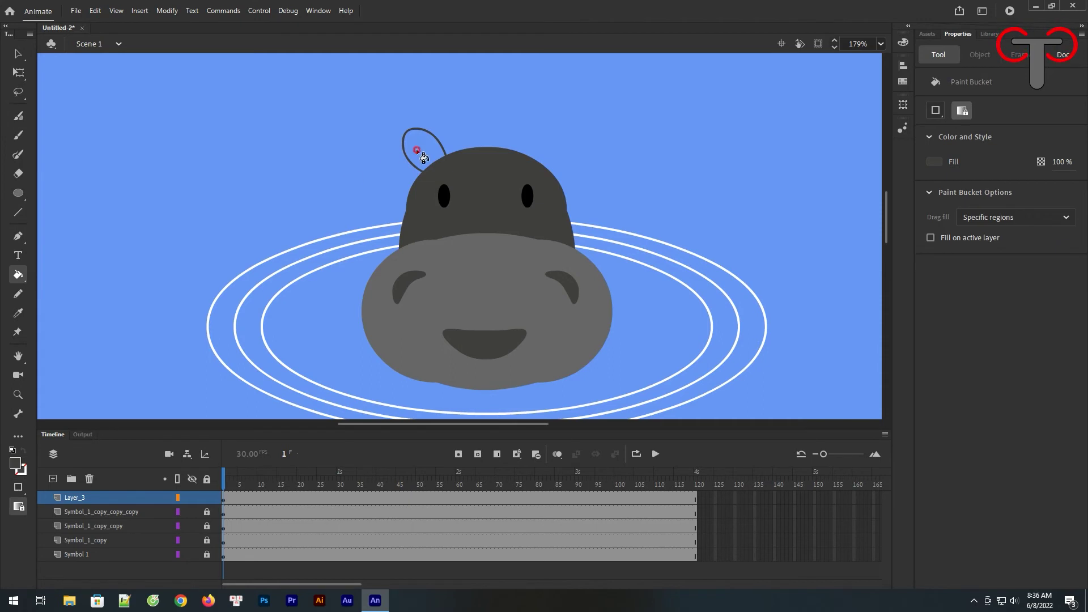
pyautogui.press('v')
# Copy the left ear, paste it in place and scale the copy about its centre to about 23 by 24 px
pyautogui.click(447, 157)
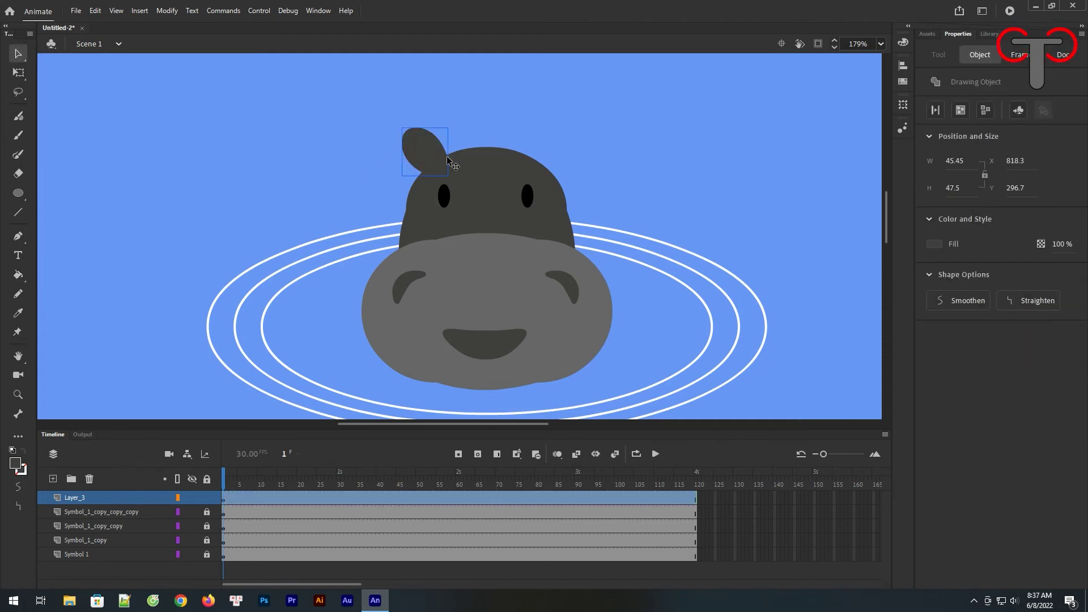
pyautogui.rightClick(427, 154)
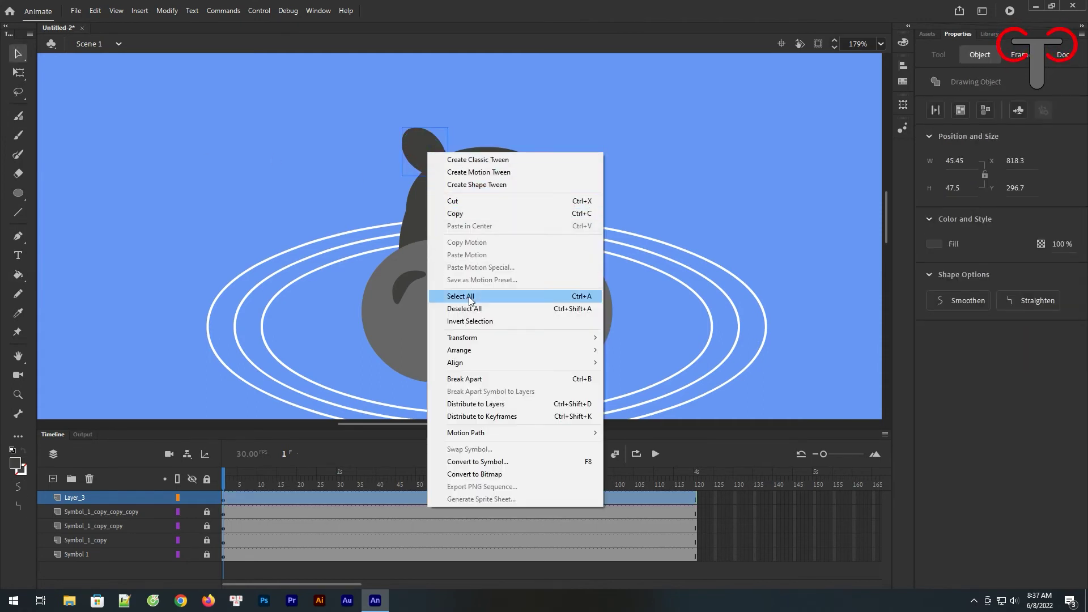
pyautogui.click(484, 217)
pyautogui.rightClick(632, 104)
pyautogui.click(682, 152)
pyautogui.click(18, 73)
pyautogui.moveTo(403, 128); pyautogui.dragTo(412, 138)
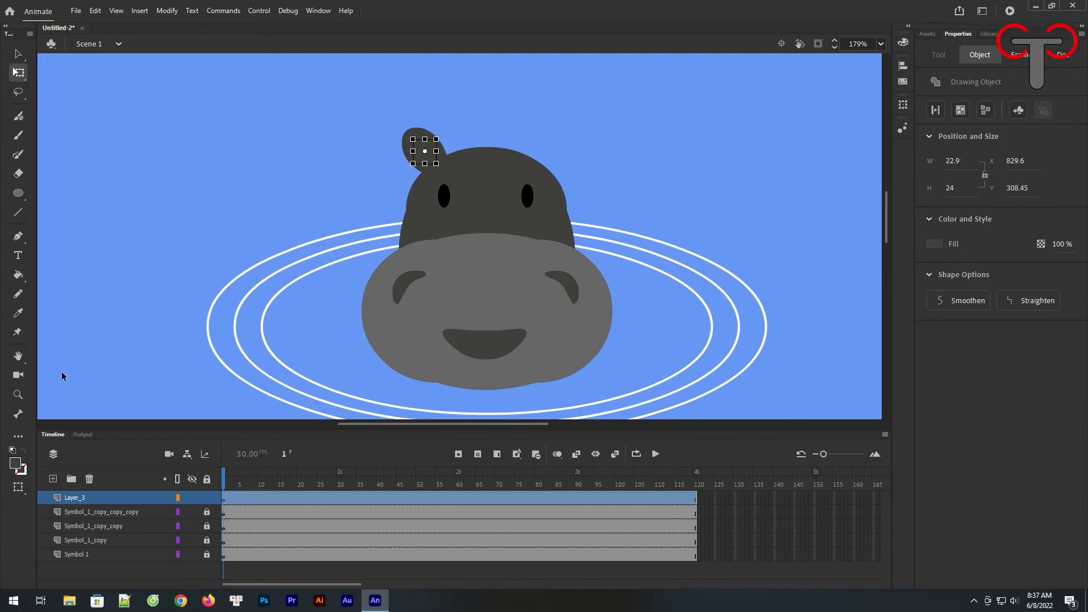
# Recolour the small inner ear with the muzzle's lighter grey using the Eyedropper
pyautogui.click(17, 464)
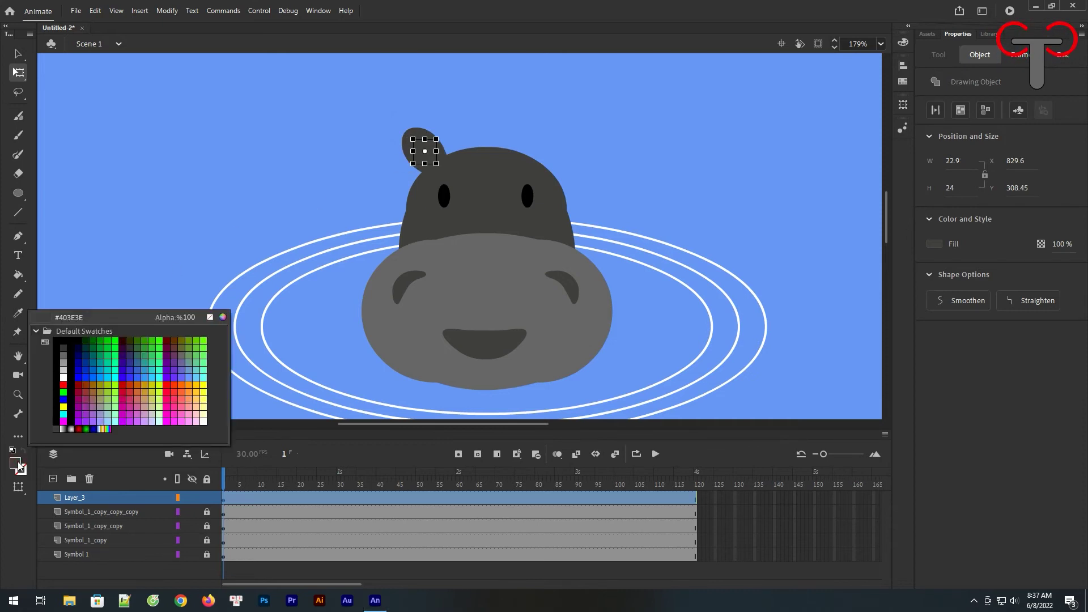
pyautogui.press('Escape')
pyautogui.click(19, 313)
pyautogui.click(443, 268)
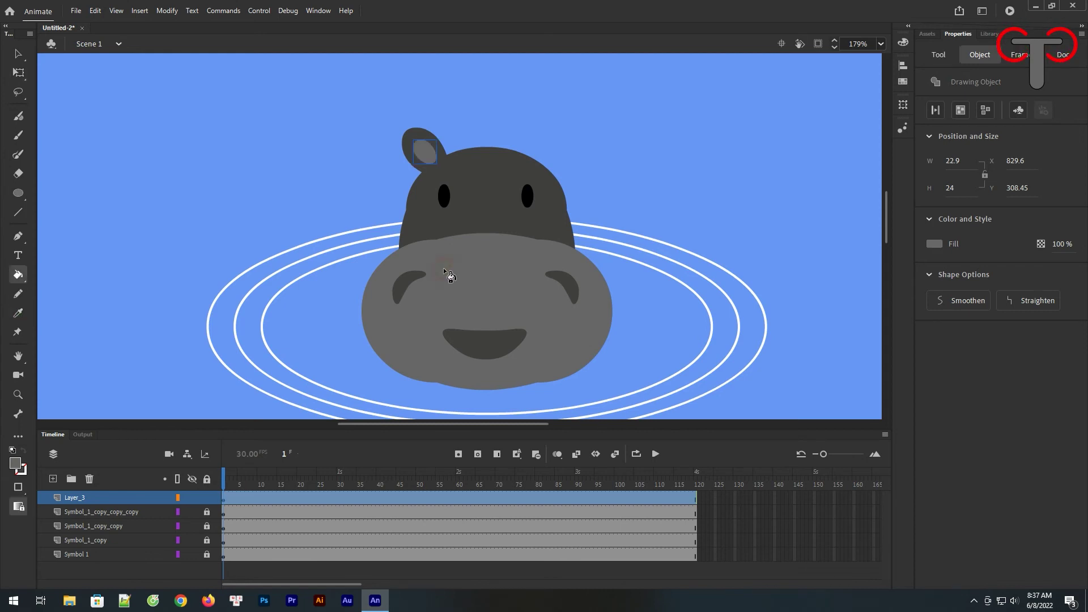
# Select the outer and inner left ear shapes and combine them into a single drawing object
pyautogui.click(18, 53)
pyautogui.click(508, 117)
pyautogui.moveTo(446, 124); pyautogui.dragTo(404, 149)
pyautogui.click(958, 112)
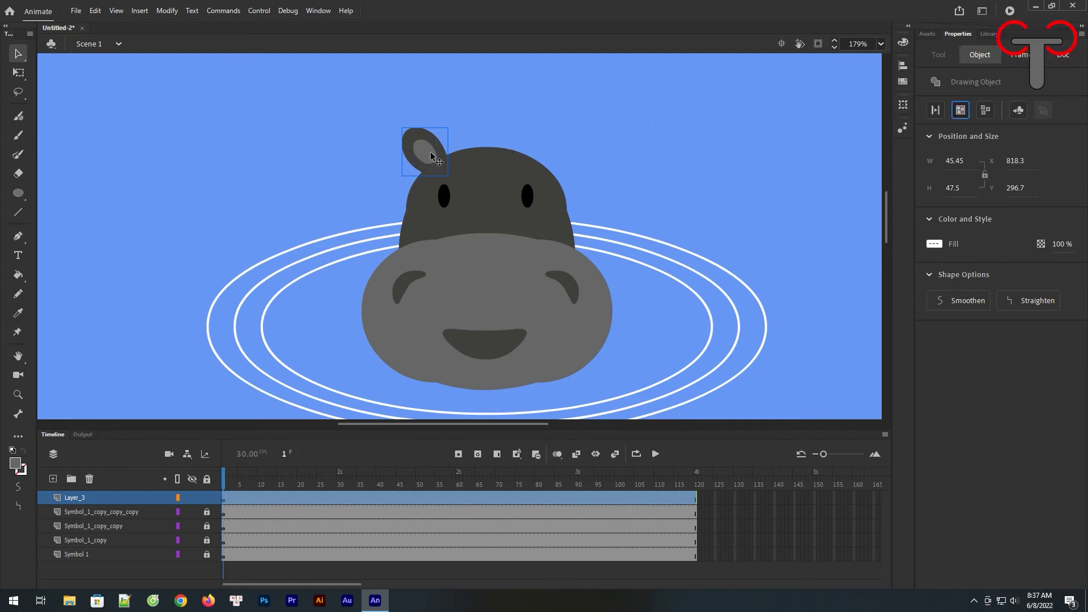
# Duplicate the ear onto the right side of the head, flip it horizontally and shift it slightly right to mirror the left ear
pyautogui.moveTo(431, 156); pyautogui.dragTo(542, 146)
pyautogui.click(163, 12)
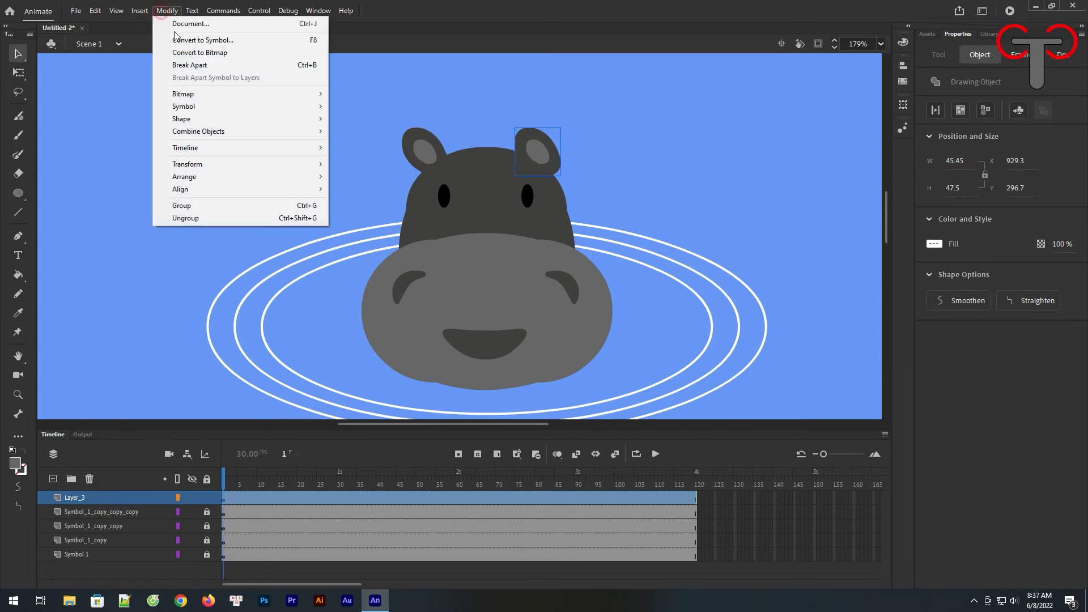
pyautogui.moveTo(231, 164)
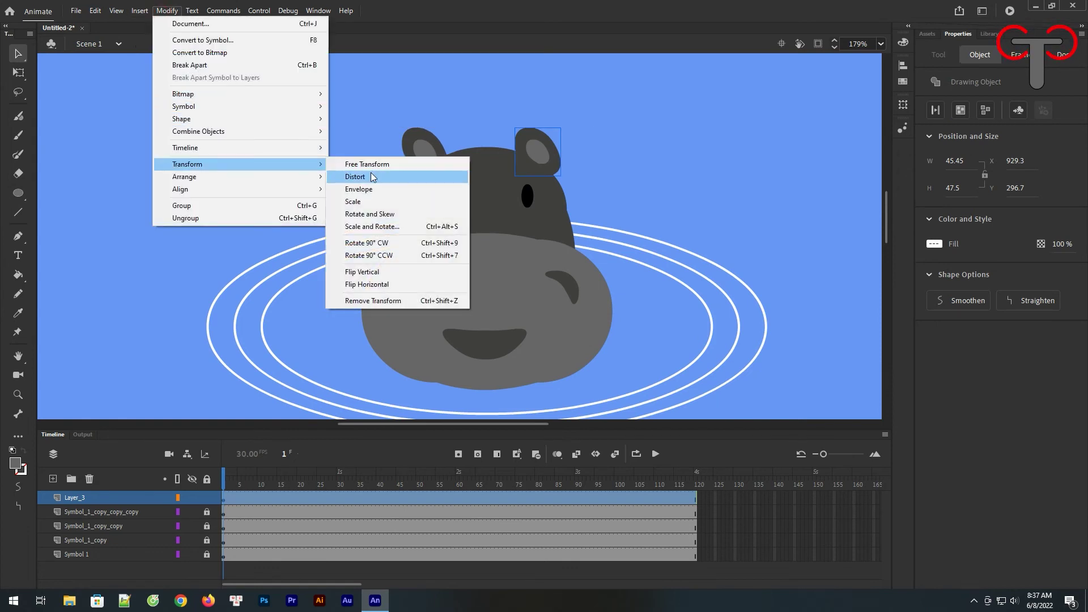
pyautogui.click(382, 284)
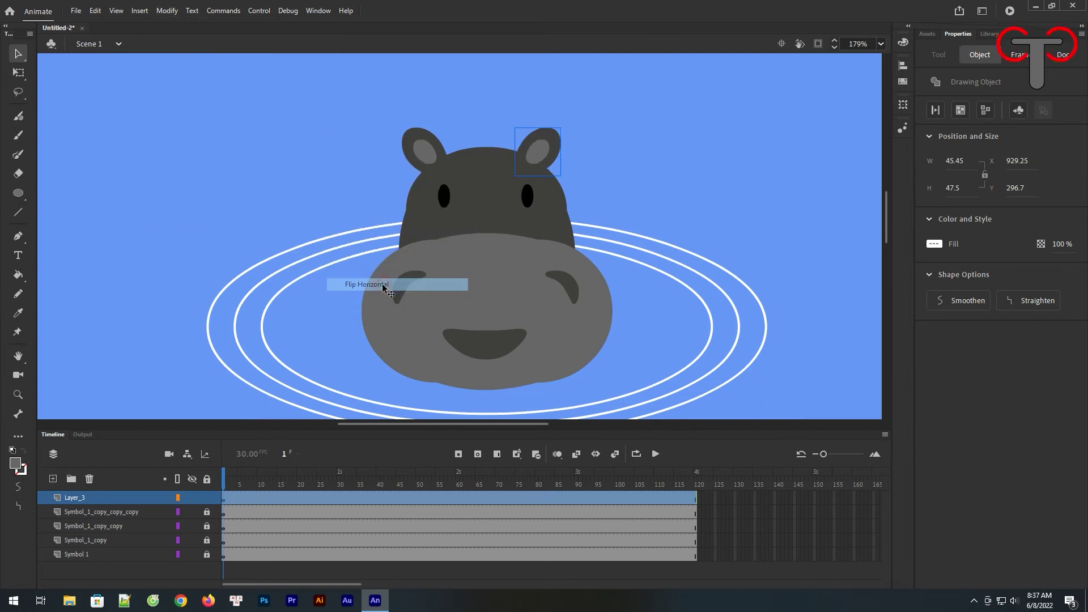
pyautogui.moveTo(538, 151); pyautogui.dragTo(544, 151)
pyautogui.click(615, 129)
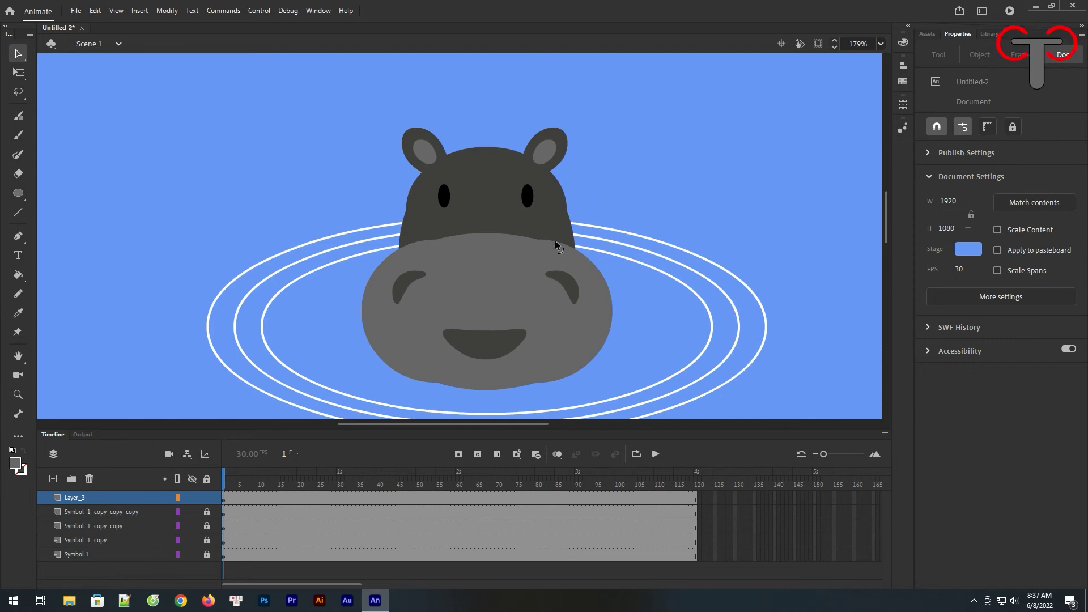
# Select all the head shapes and convert them to a graphic symbol named hippo
pyautogui.scroll(-1, 611, 222)
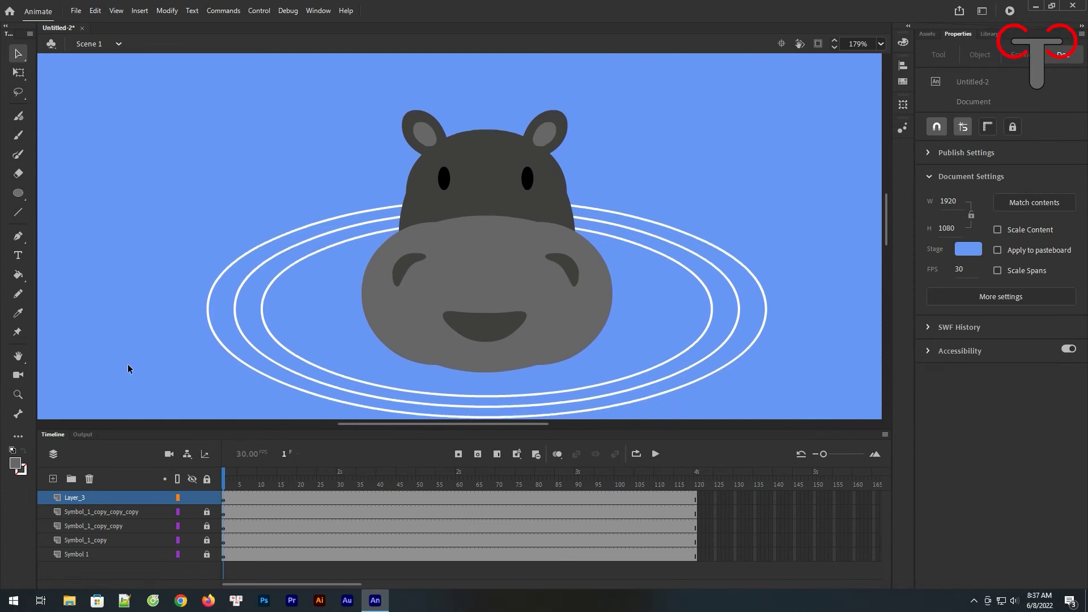
pyautogui.moveTo(311, 96)
pyautogui.mouseDown()
pyautogui.moveTo(686, 390)
pyautogui.moveTo(664, 336)
pyautogui.mouseUp()
pyautogui.rightClick(520, 264)
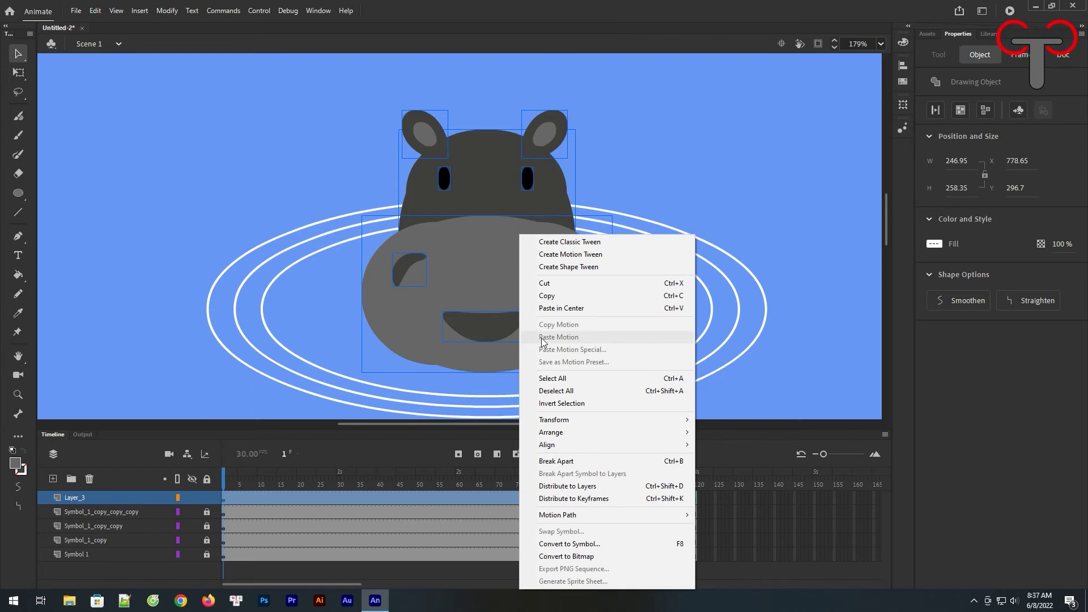
pyautogui.moveTo(584, 516)
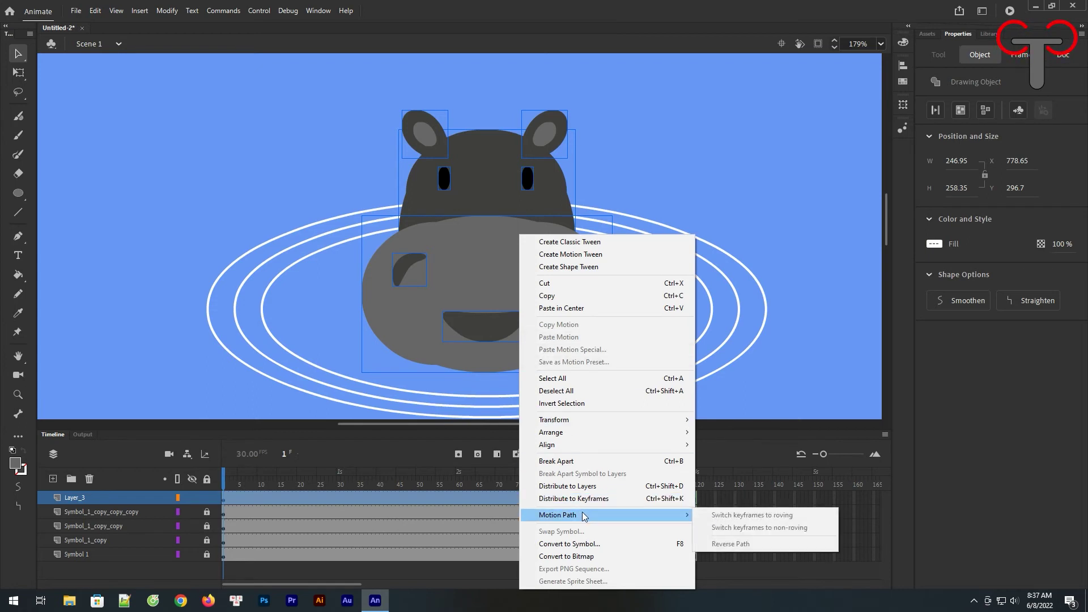
pyautogui.click(572, 544)
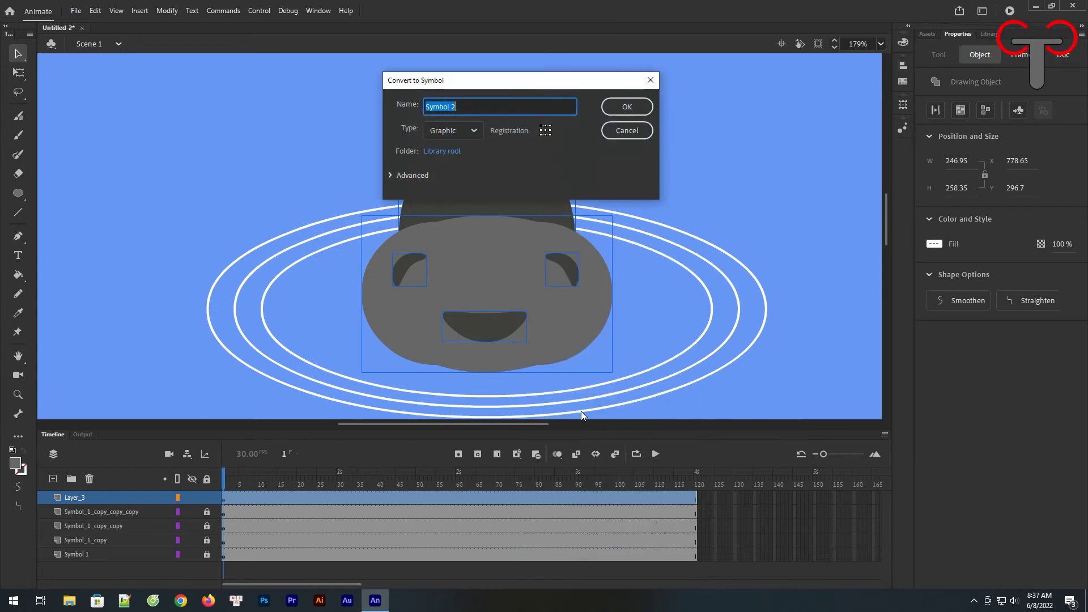
pyautogui.write('hippo')
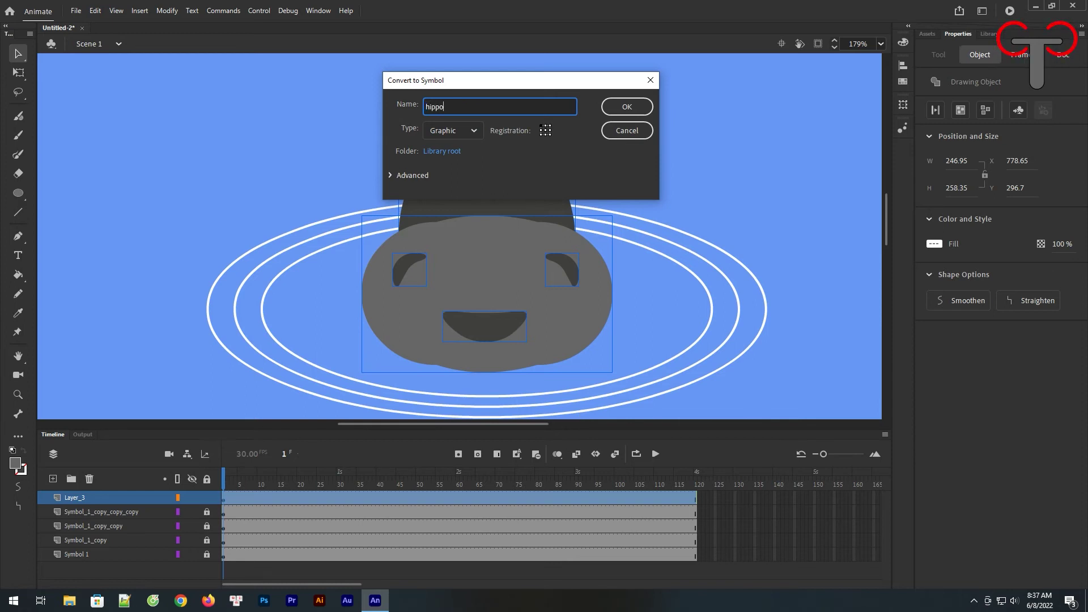
pyautogui.click(627, 106)
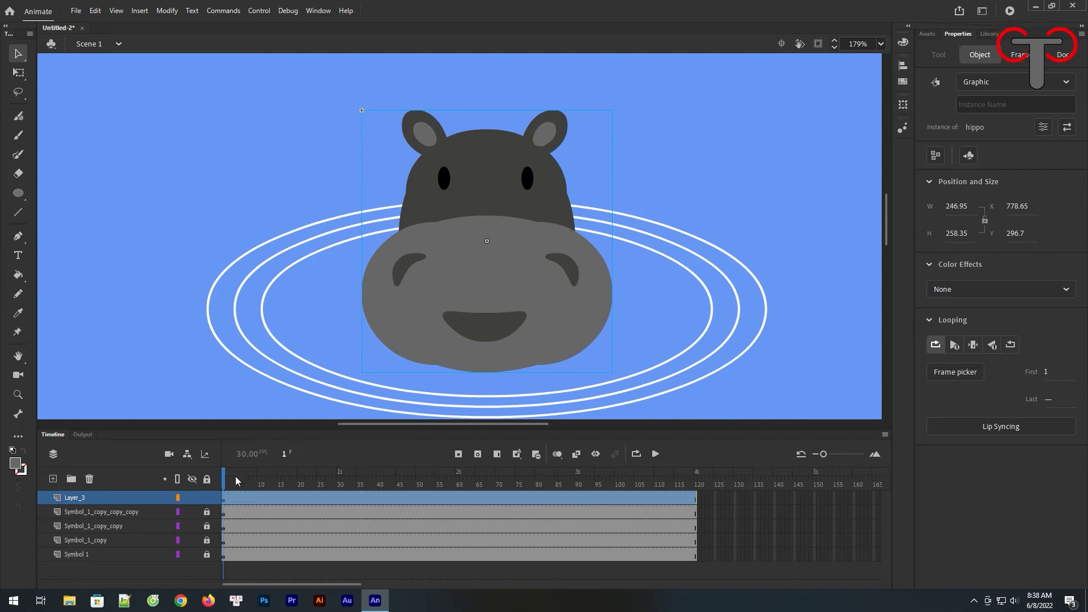
# Scale the hippo symbol up to about 263 by 275 px, move it slightly higher within the ripples, and scrub the animation to check it
pyautogui.moveTo(225, 486)
pyautogui.mouseDown()
pyautogui.moveTo(532, 482)
pyautogui.moveTo(228, 479)
pyautogui.mouseUp()
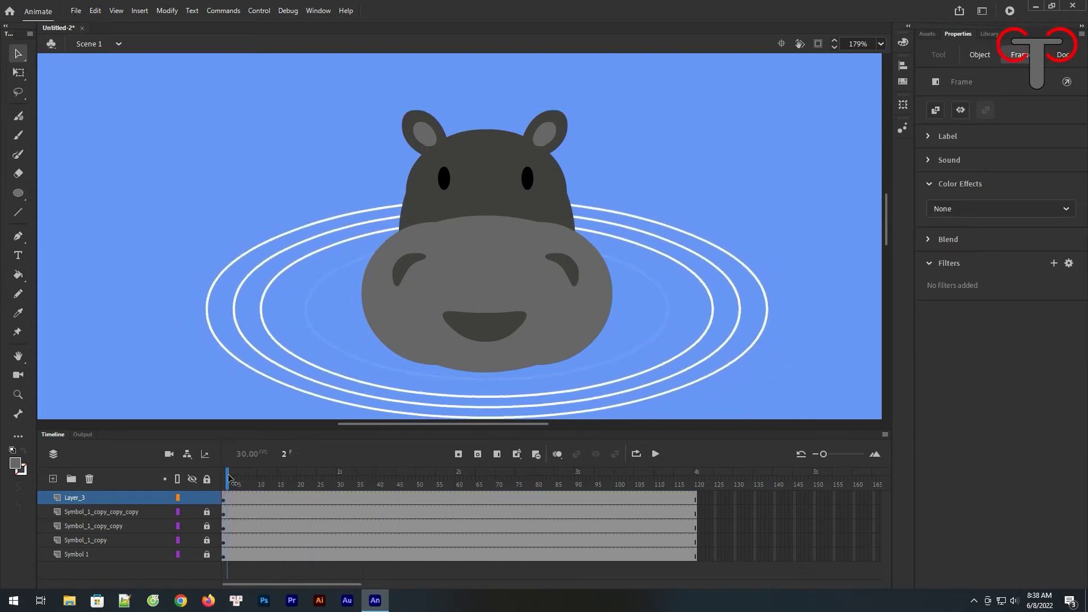
pyautogui.click(414, 357)
pyautogui.click(475, 225)
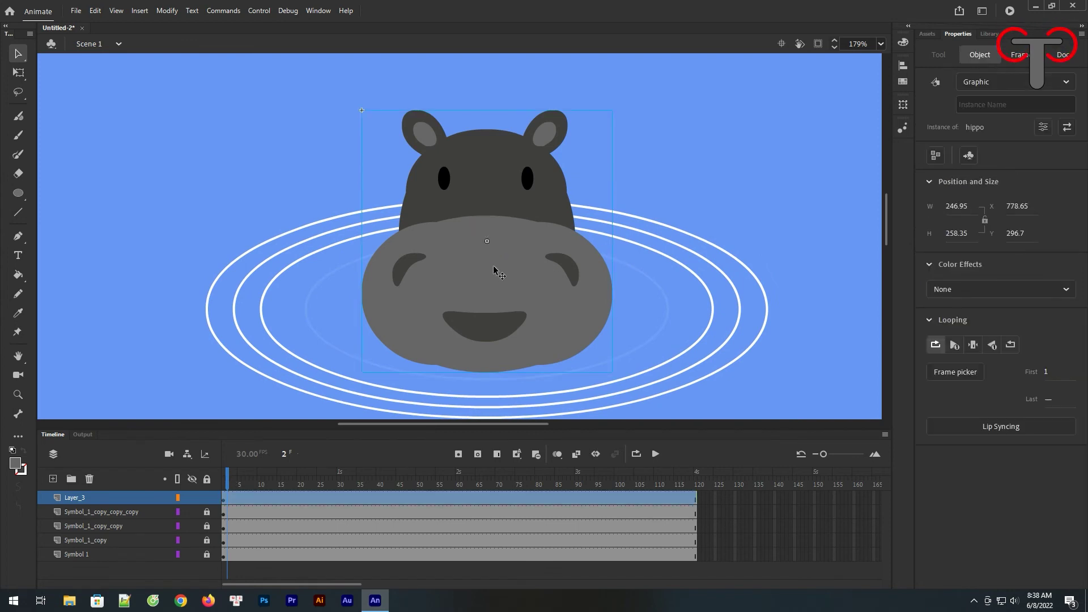
pyautogui.click(19, 72)
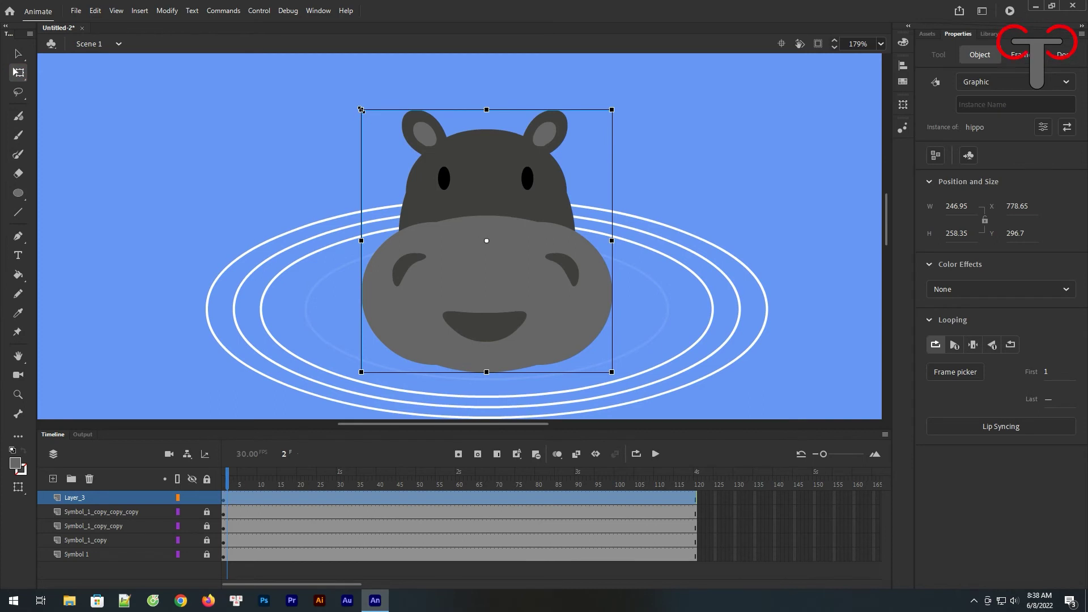
pyautogui.moveTo(361, 109); pyautogui.dragTo(349, 100)
pyautogui.moveTo(485, 324); pyautogui.dragTo(484, 310)
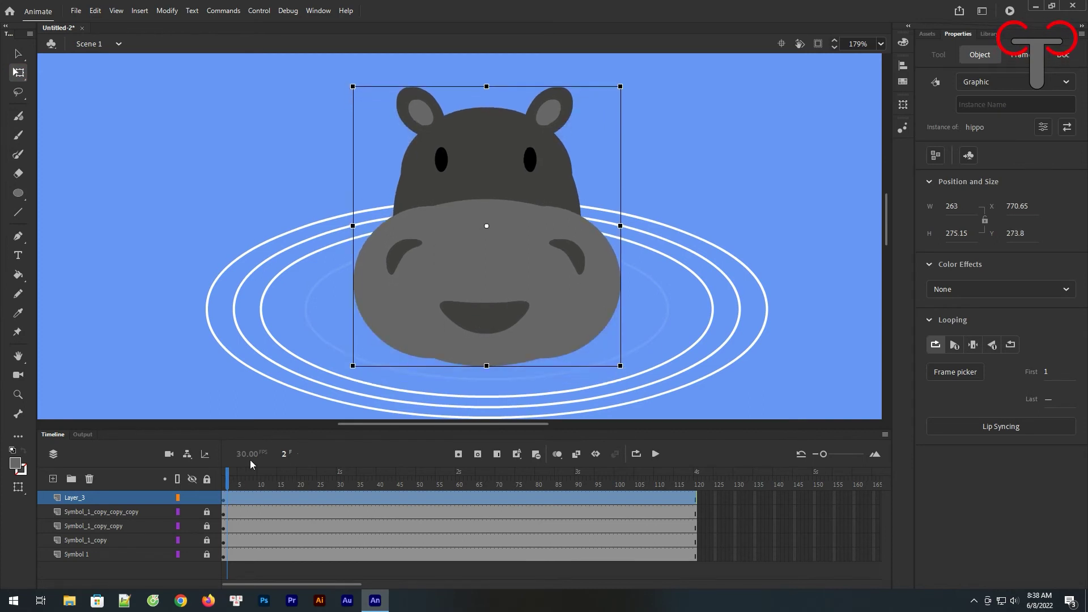
pyautogui.moveTo(230, 485); pyautogui.dragTo(505, 498)
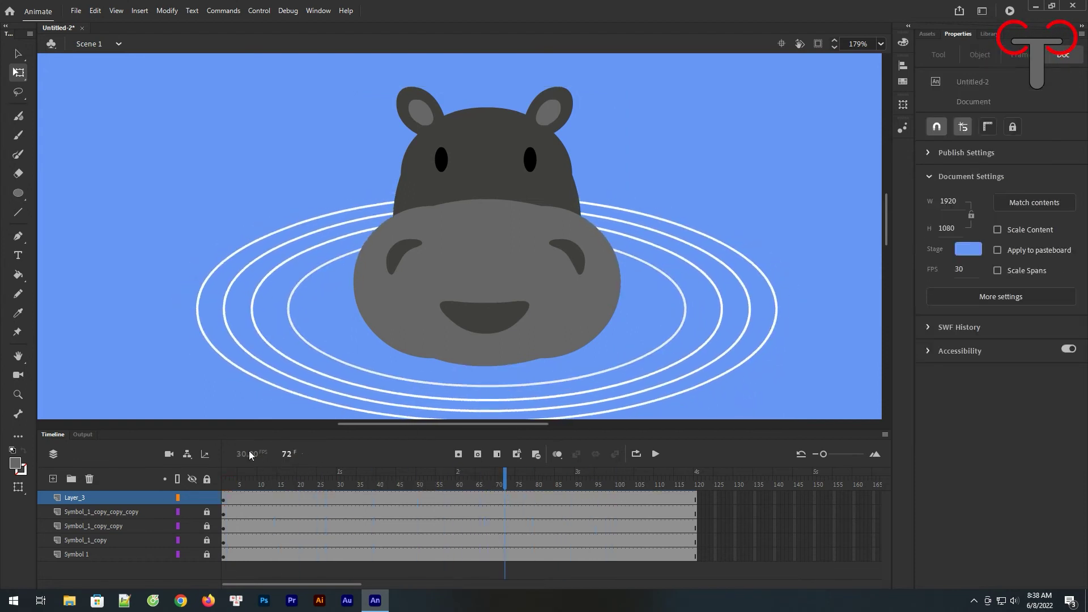
# Open the hippo symbol for editing and extend its layer to frame 120 without adding a new keyframe
pyautogui.click(224, 499)
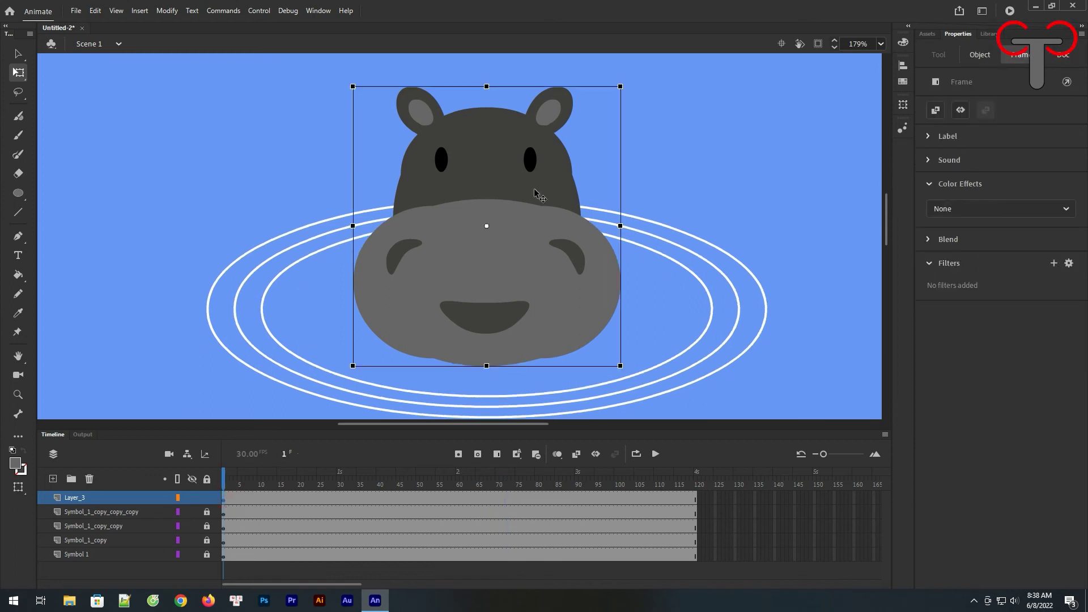
pyautogui.doubleClick(480, 169)
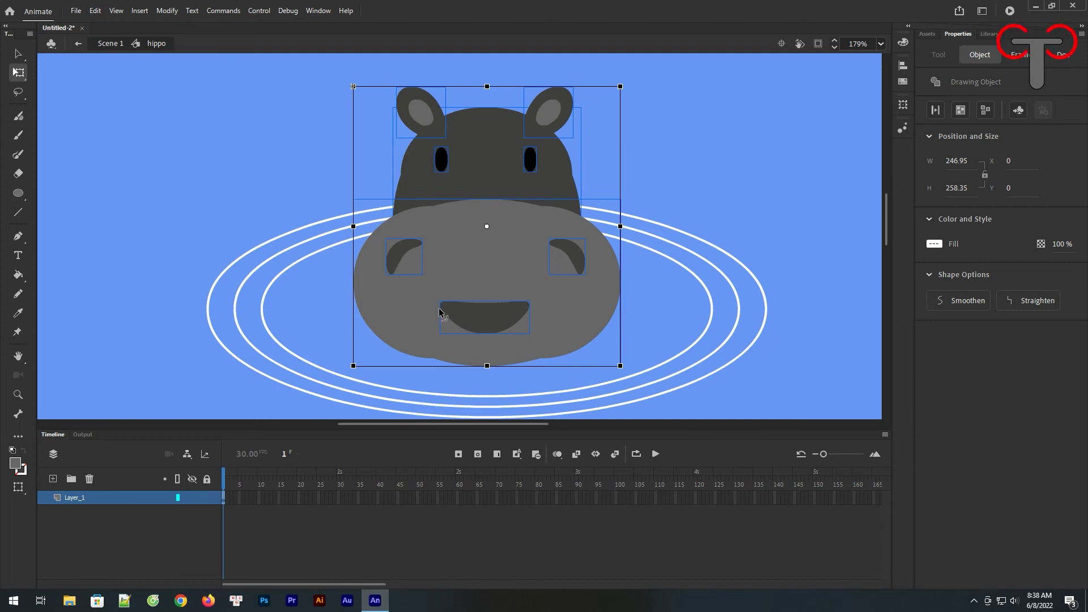
pyautogui.click(696, 500)
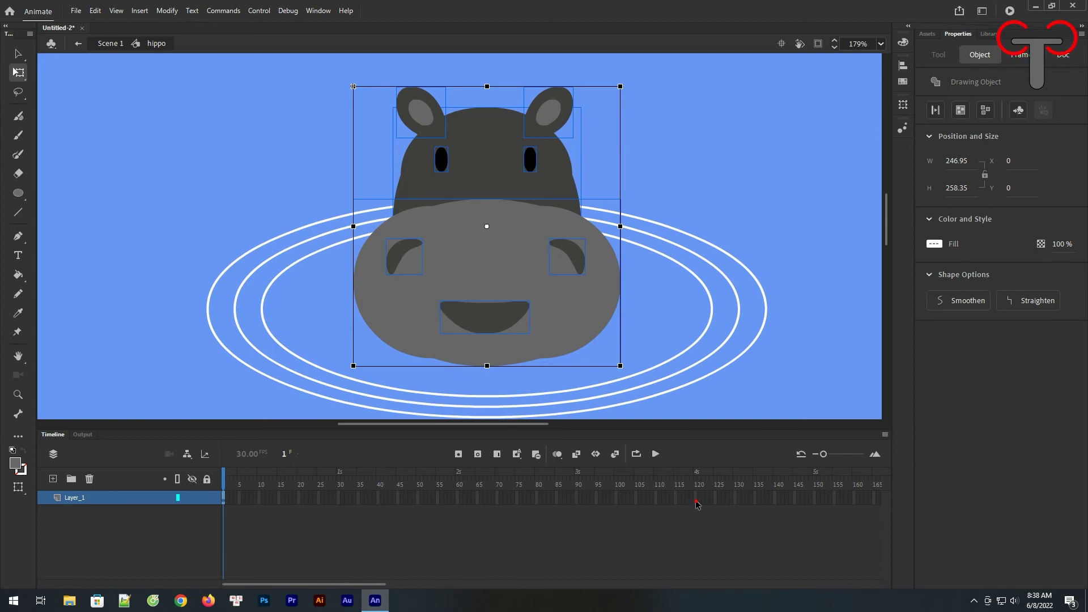
pyautogui.click(478, 457)
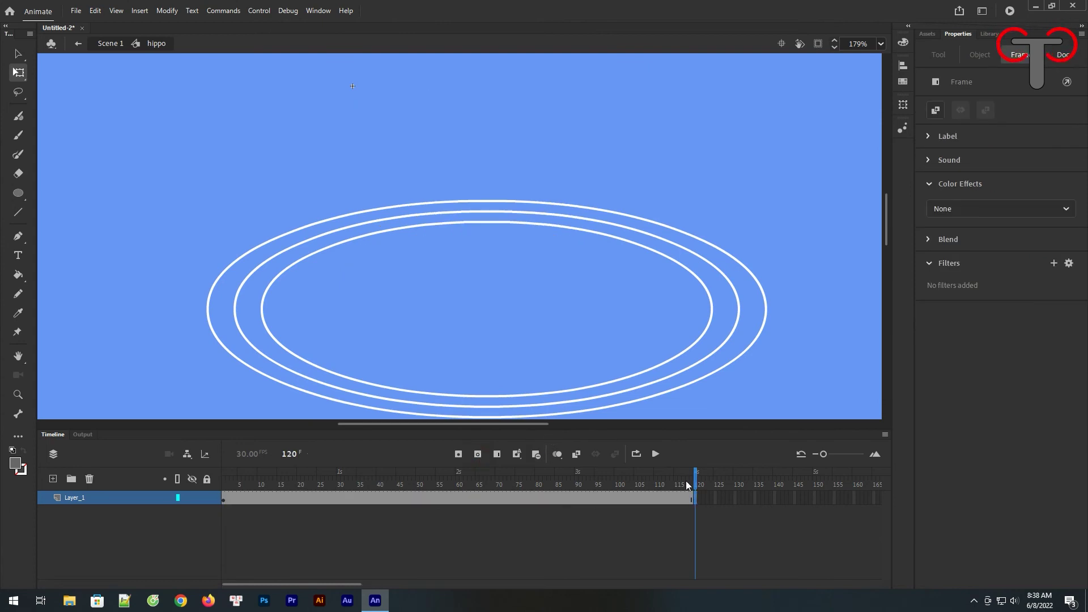
pyautogui.hotkey('ctrl', 'z')
pyautogui.click(501, 457)
pyautogui.click(812, 152)
pyautogui.click(812, 154)
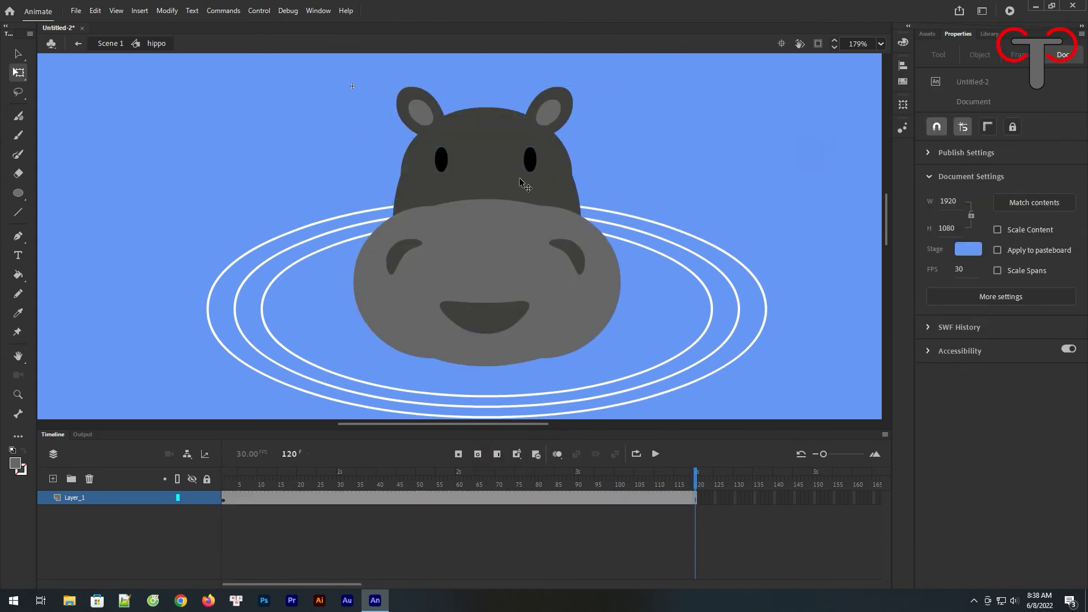
# Cut both eyes, lock the head layer, and paste the eyes in place at frame 1 of a new layer above it
pyautogui.click(530, 159)
pyautogui.keyDown('shift'); pyautogui.click(442, 163); pyautogui.keyUp('shift')
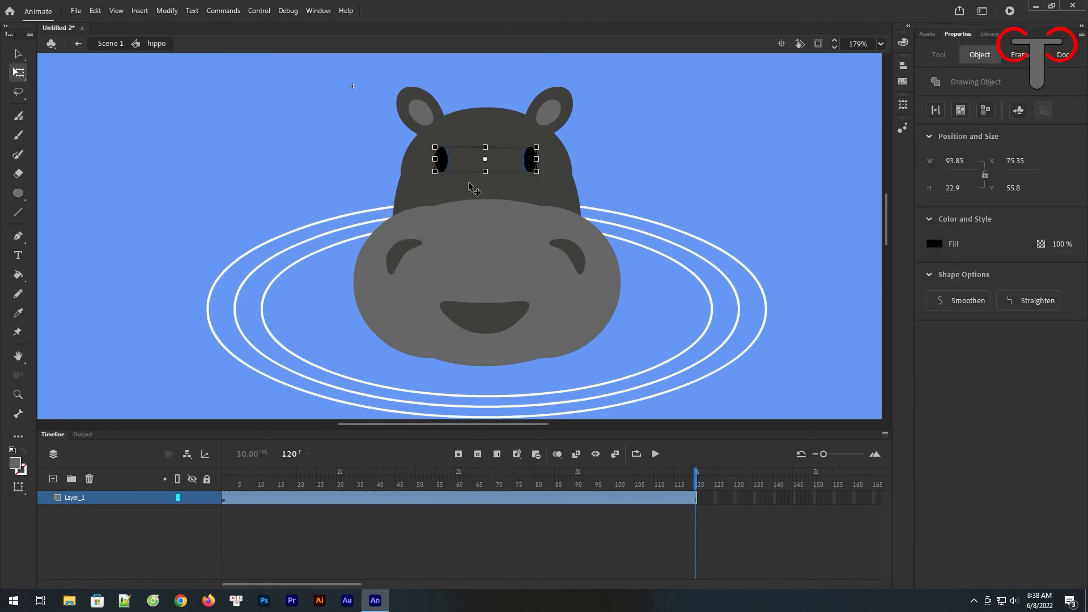
pyautogui.rightClick(441, 165)
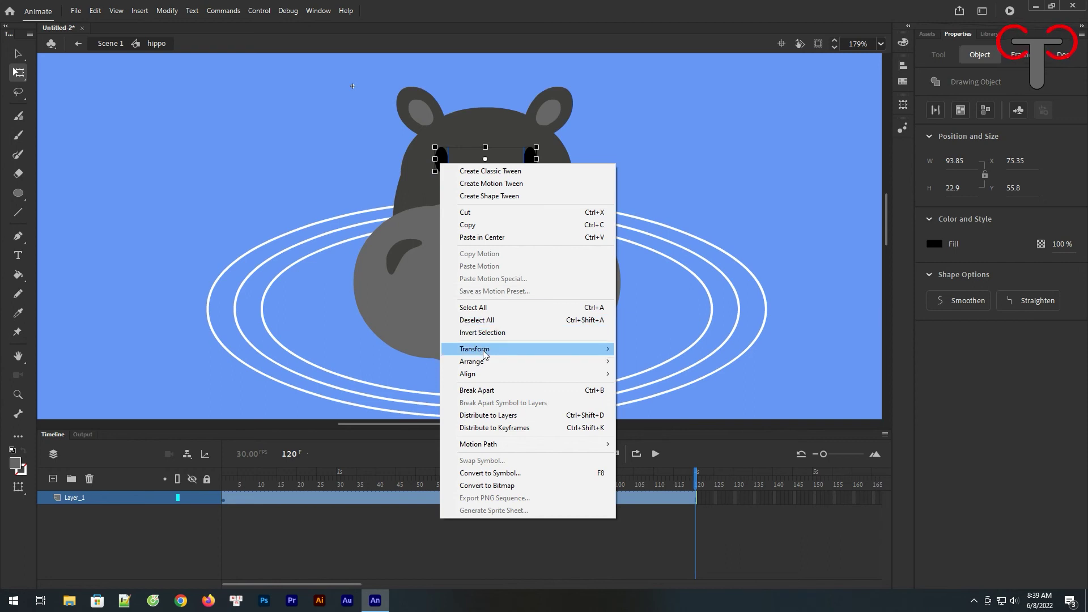
pyautogui.click(485, 220)
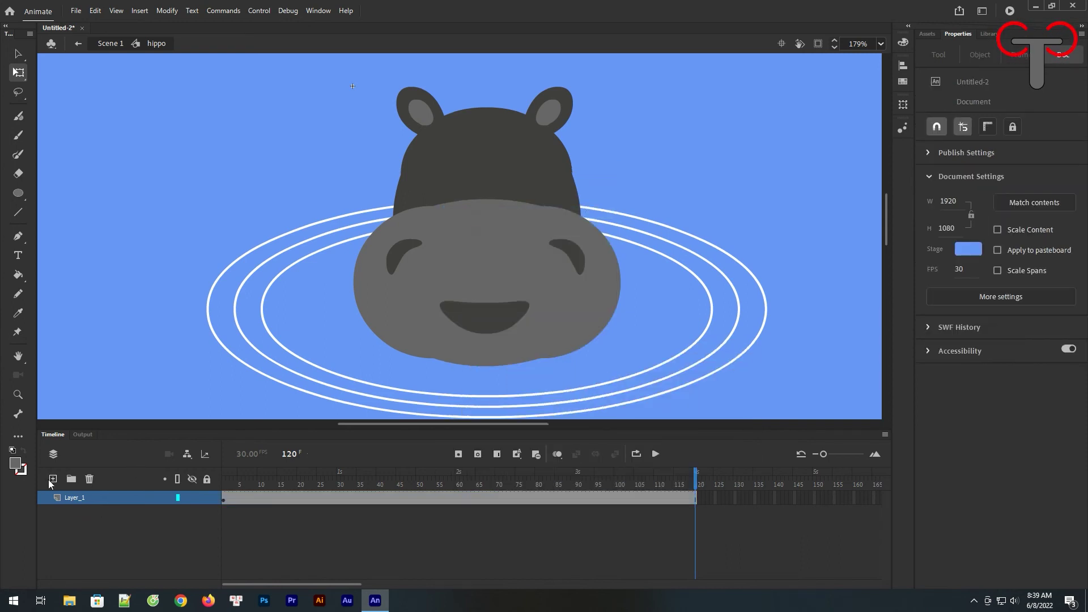
pyautogui.click(53, 479)
pyautogui.click(206, 513)
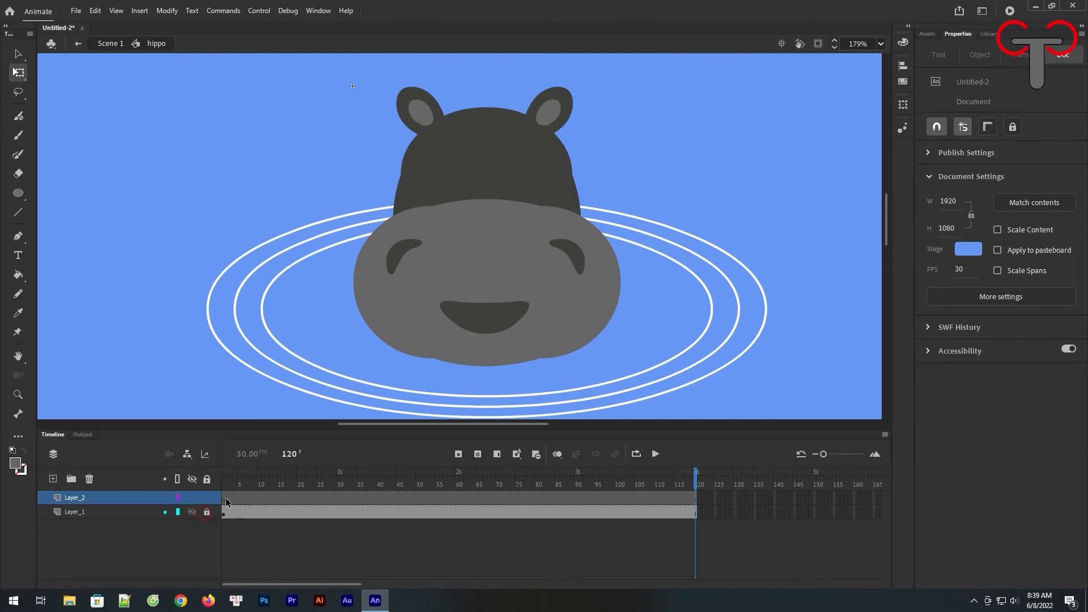
pyautogui.click(223, 498)
pyautogui.rightClick(750, 163)
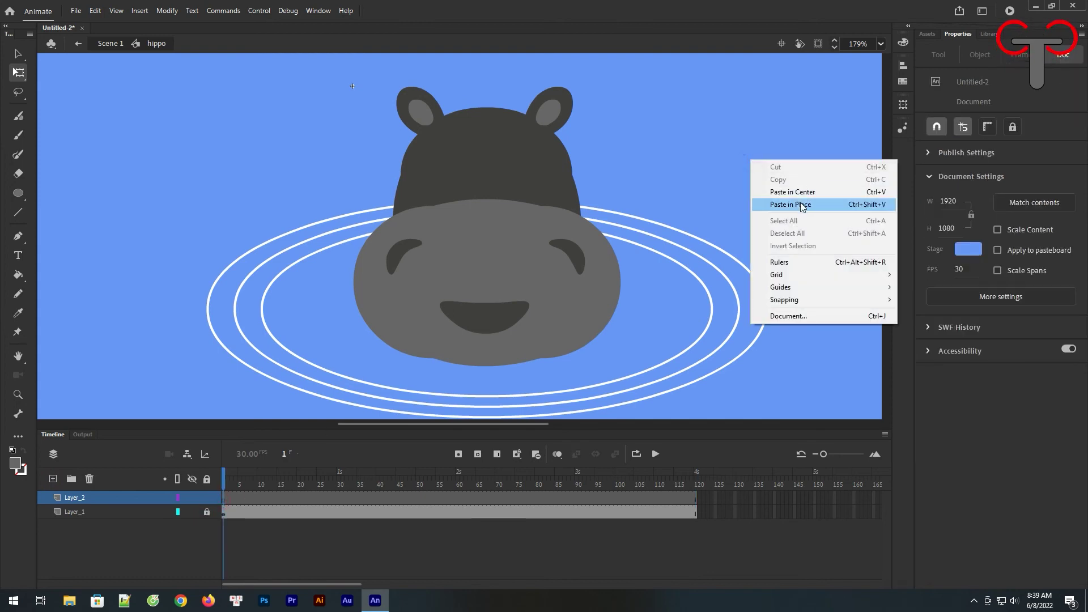
pyautogui.click(801, 204)
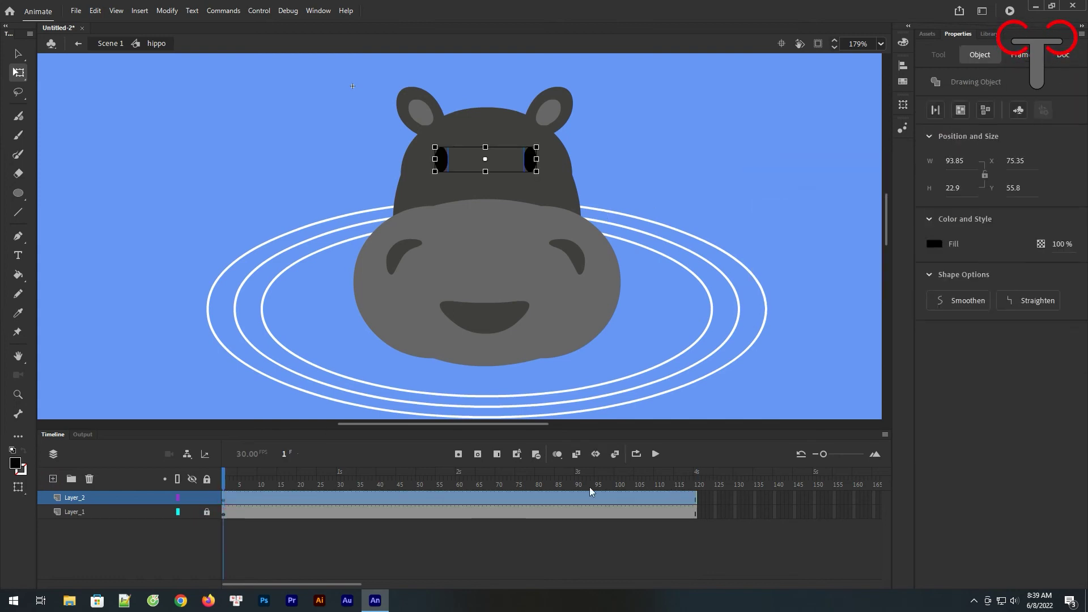
# Add keyframes to the eye layer at frames 36, 40 and 45, and flatten both eyes at frame 40 to a height of about 3.4 px
pyautogui.click(501, 497)
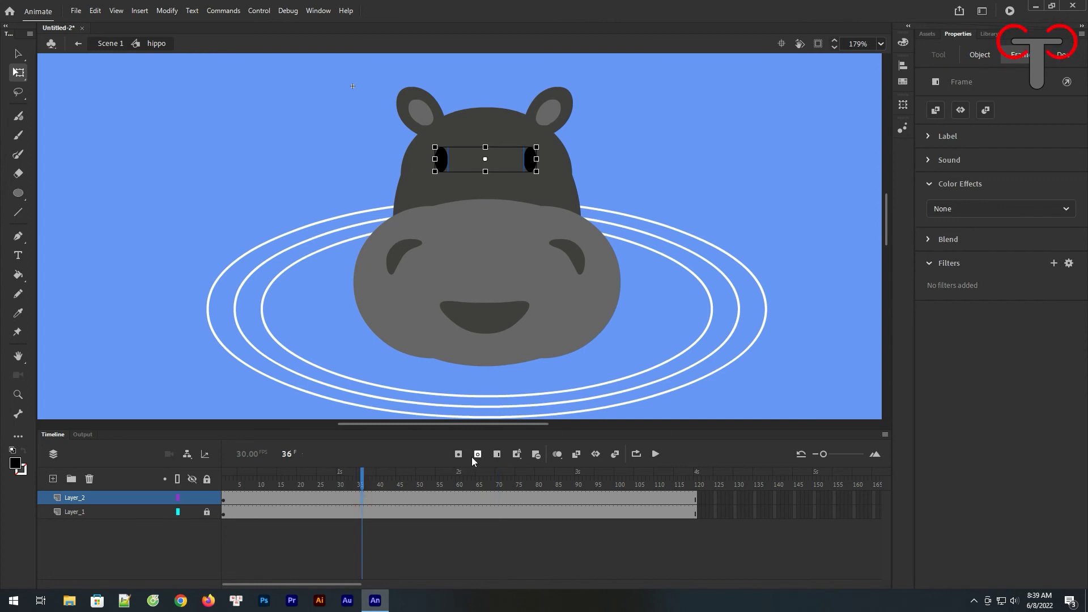
pyautogui.click(459, 454)
pyautogui.click(386, 498)
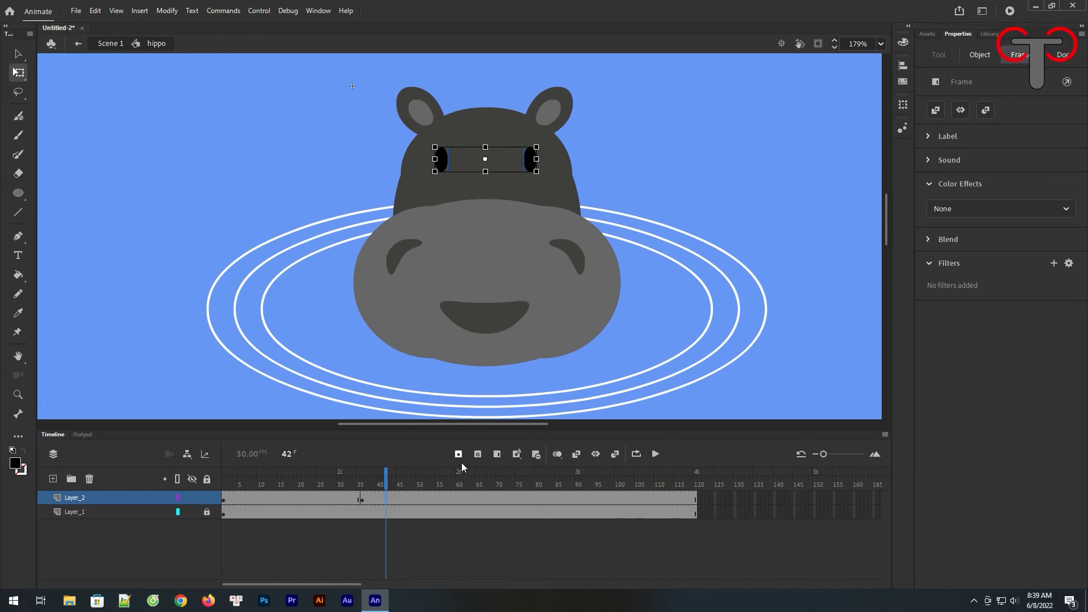
pyautogui.click(379, 499)
pyautogui.click(459, 454)
pyautogui.click(395, 498)
pyautogui.click(459, 455)
pyautogui.click(378, 501)
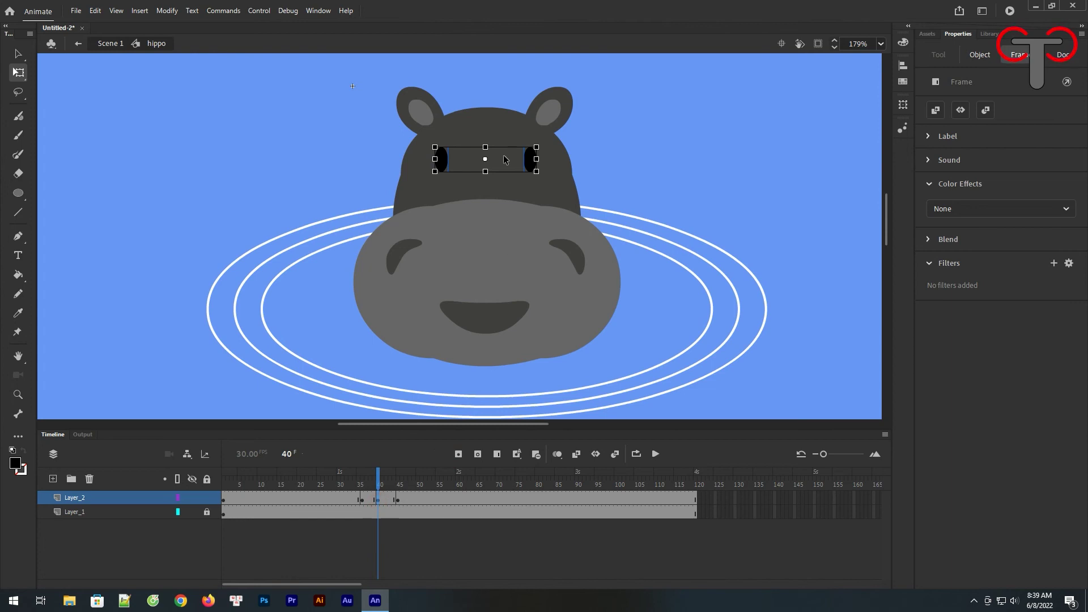
pyautogui.moveTo(487, 161); pyautogui.dragTo(486, 169)
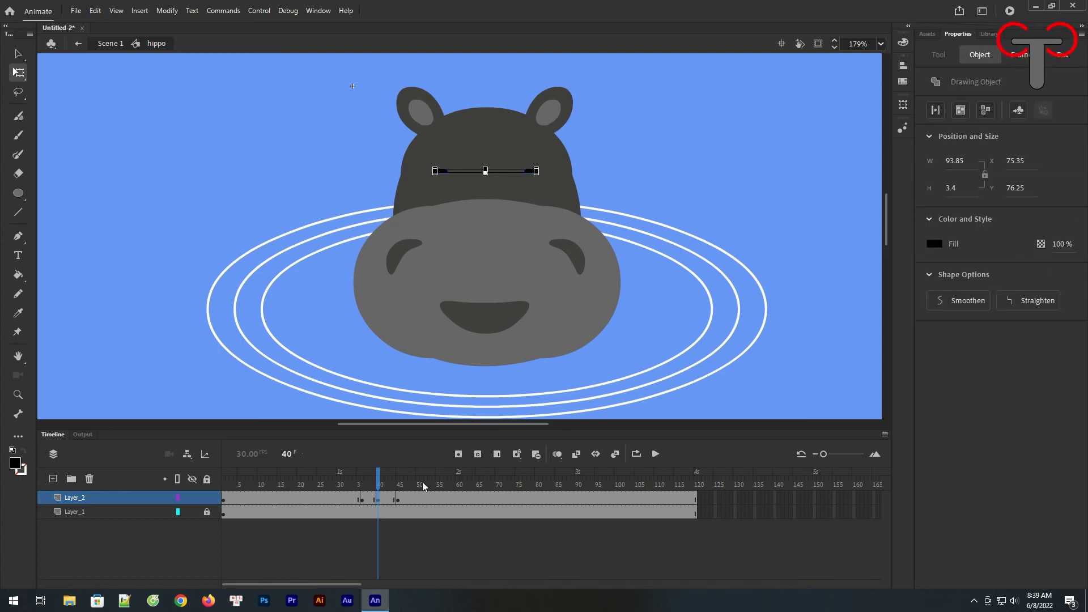
# Create shape tweens on the eye layer between frames 36 and 45, and return to Scene 1 to preview the blink
pyautogui.moveTo(362, 498); pyautogui.dragTo(392, 499)
pyautogui.rightClick(392, 499)
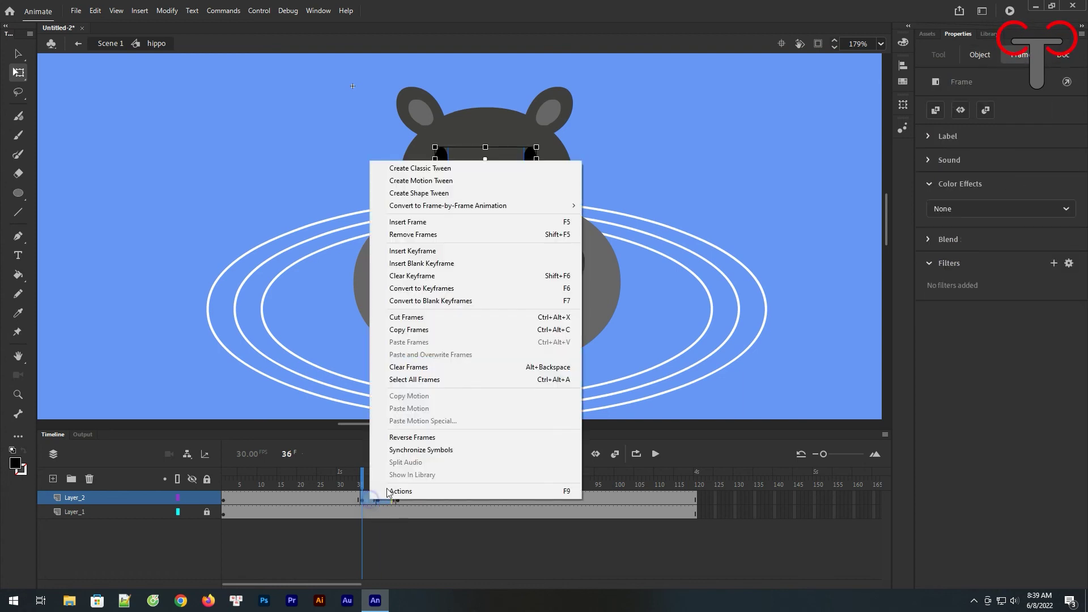
pyautogui.click(435, 194)
pyautogui.moveTo(365, 483); pyautogui.dragTo(382, 485)
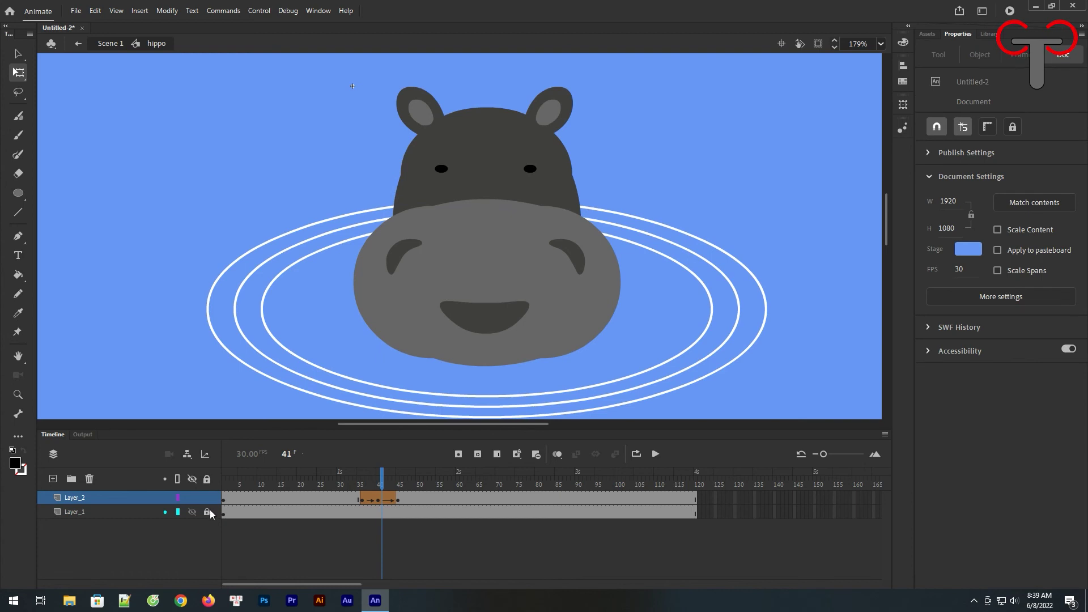
pyautogui.click(116, 44)
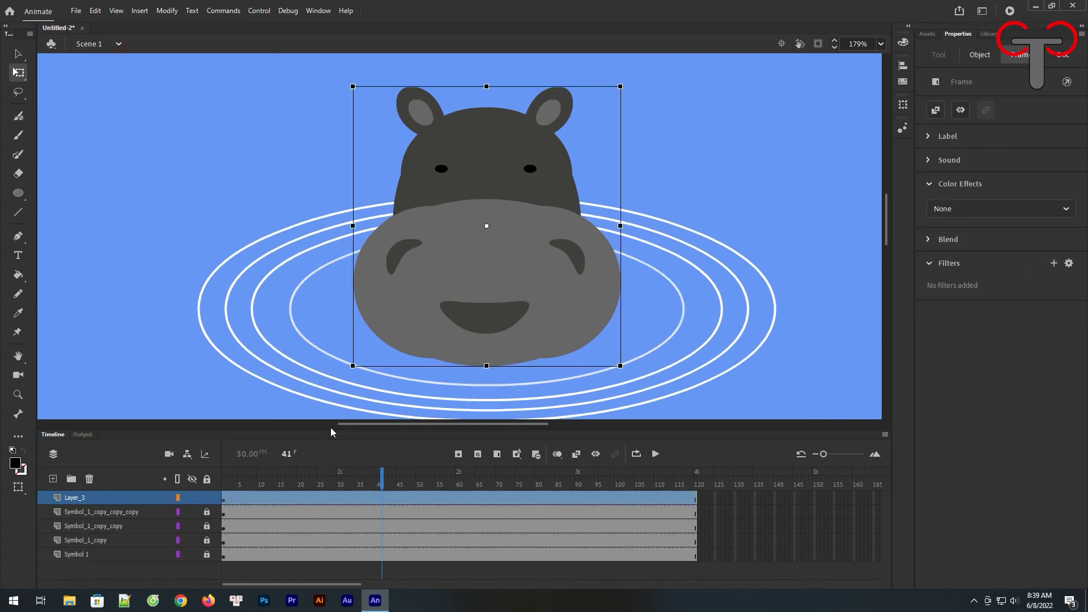
pyautogui.moveTo(380, 483); pyautogui.dragTo(513, 486)
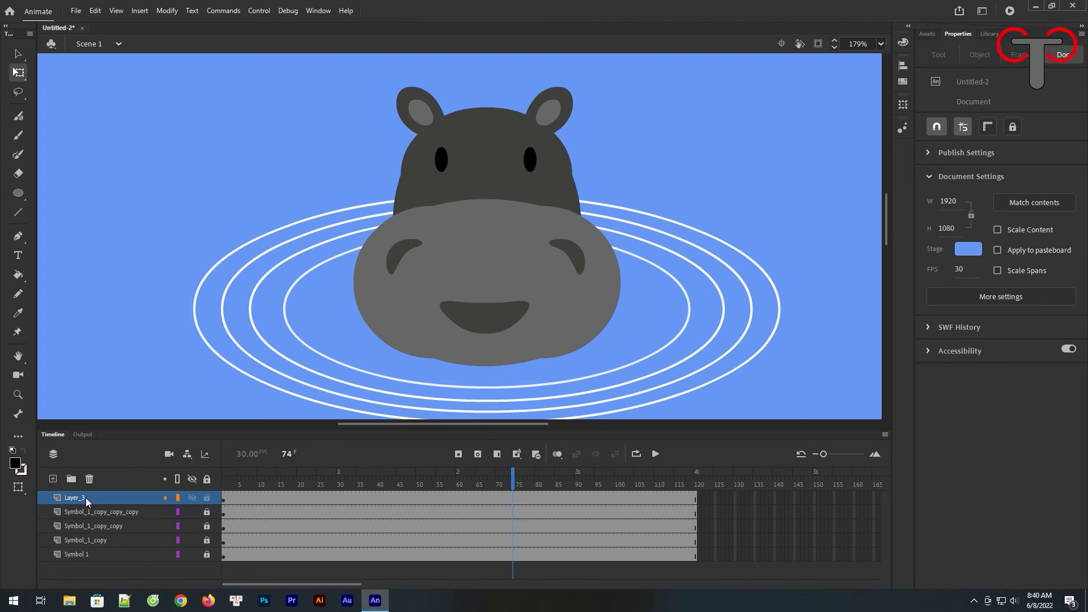
# Add a new layer above the hippo's layer, rename the hippo's layer to hippo, and lock it
pyautogui.click(53, 479)
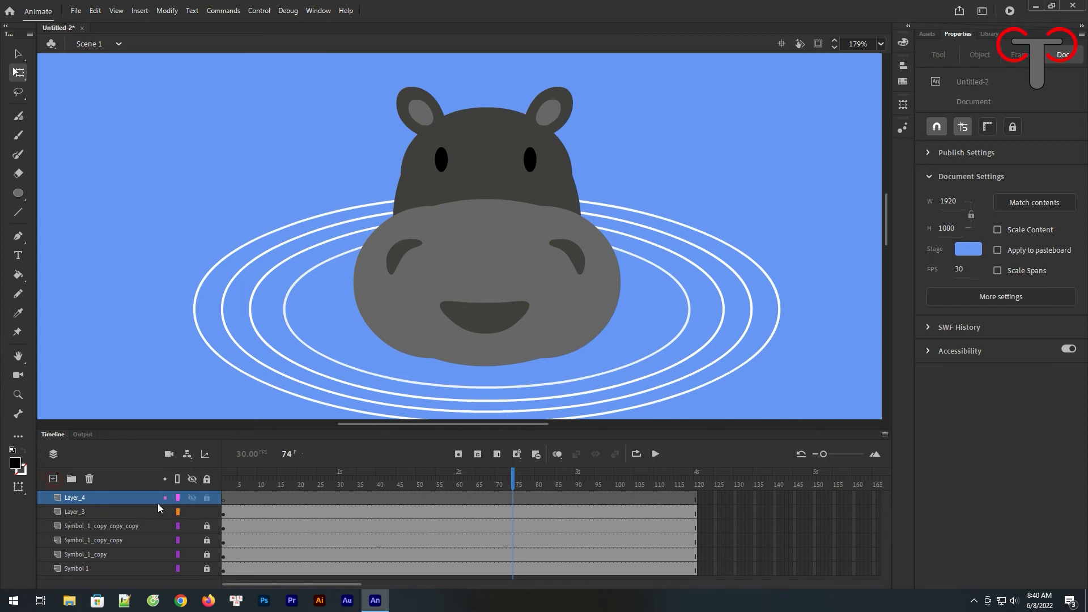
pyautogui.doubleClick(95, 512)
pyautogui.write('hippo')
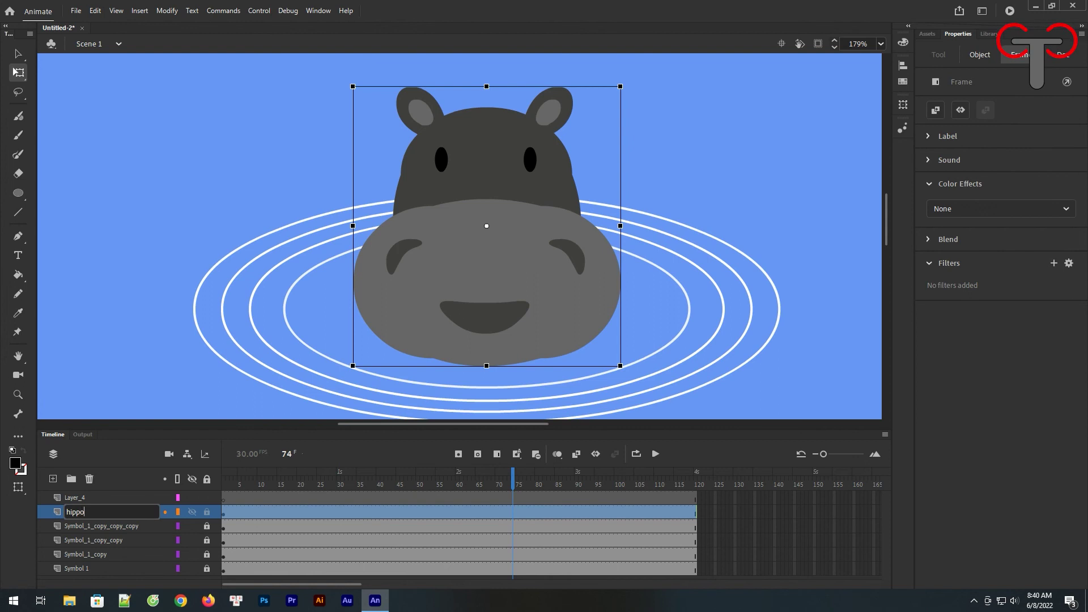
pyautogui.press('Return')
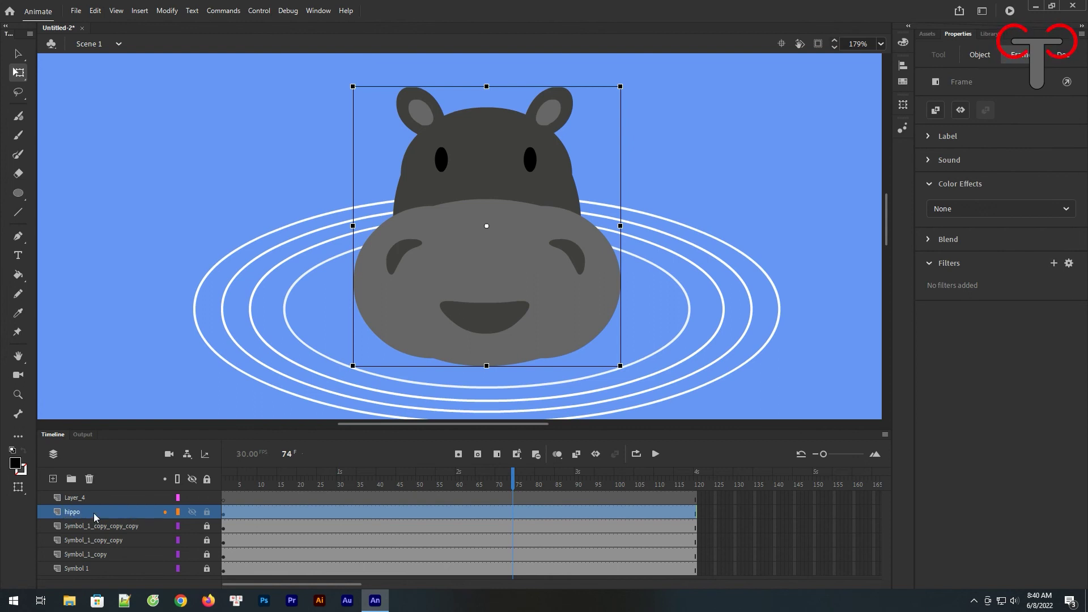
pyautogui.click(207, 512)
# Draw a wide black oval without a stroke over the hippo's muzzle on the new top layer
pyautogui.click(227, 498)
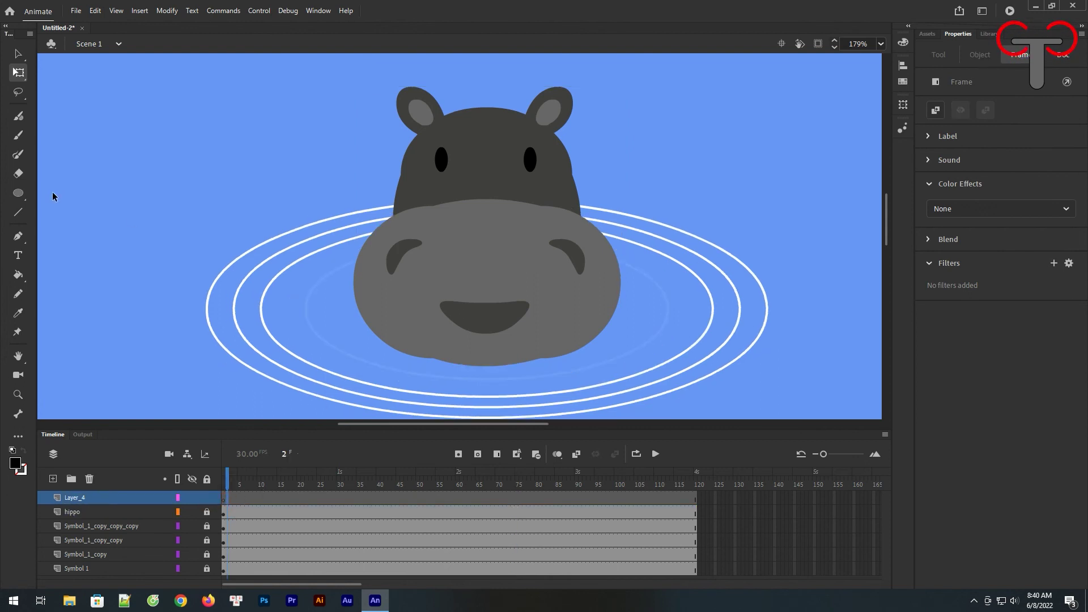
pyautogui.click(19, 193)
pyautogui.moveTo(317, 221); pyautogui.dragTo(654, 369)
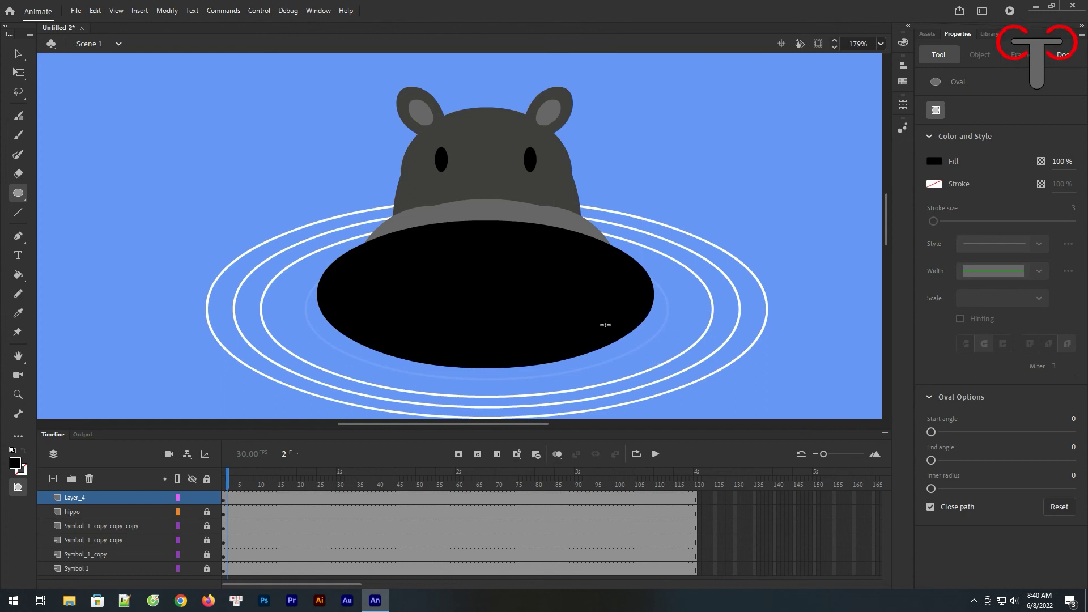
pyautogui.scroll(2, 644, 205)
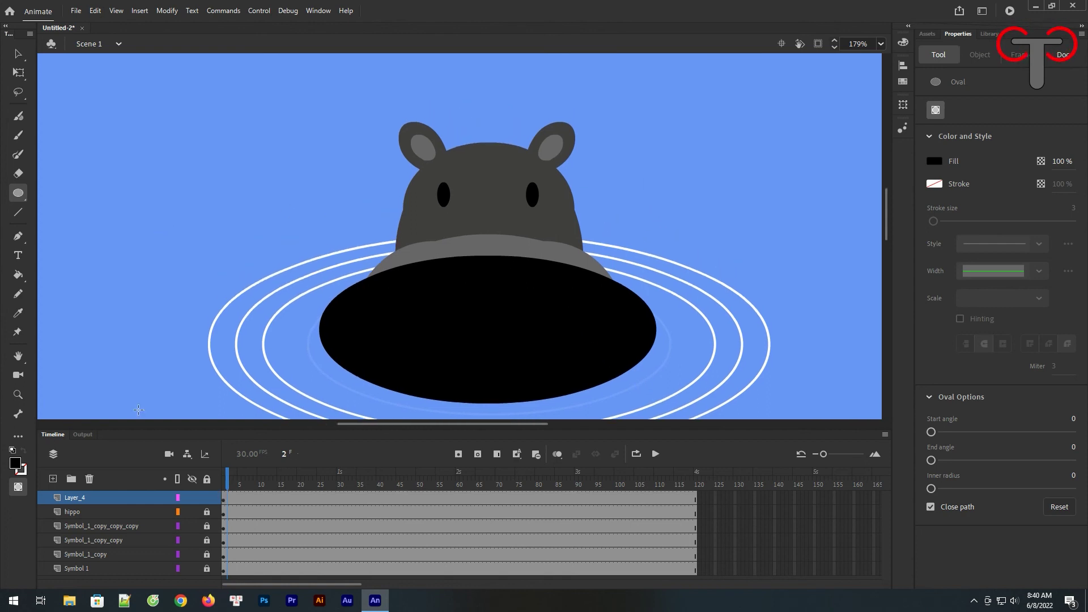
# Stretch the black oval's upper edge above the ears and bulge its sides outward so that it covers the hippo's whole head
pyautogui.click(18, 54)
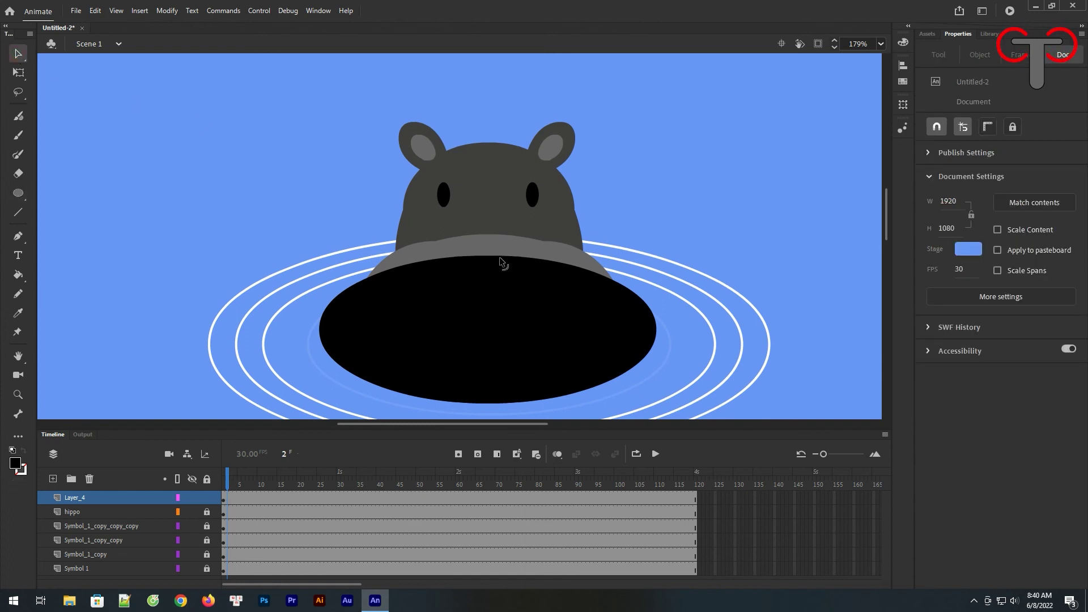
pyautogui.moveTo(496, 260); pyautogui.dragTo(480, 40)
pyautogui.moveTo(636, 109); pyautogui.dragTo(580, 106)
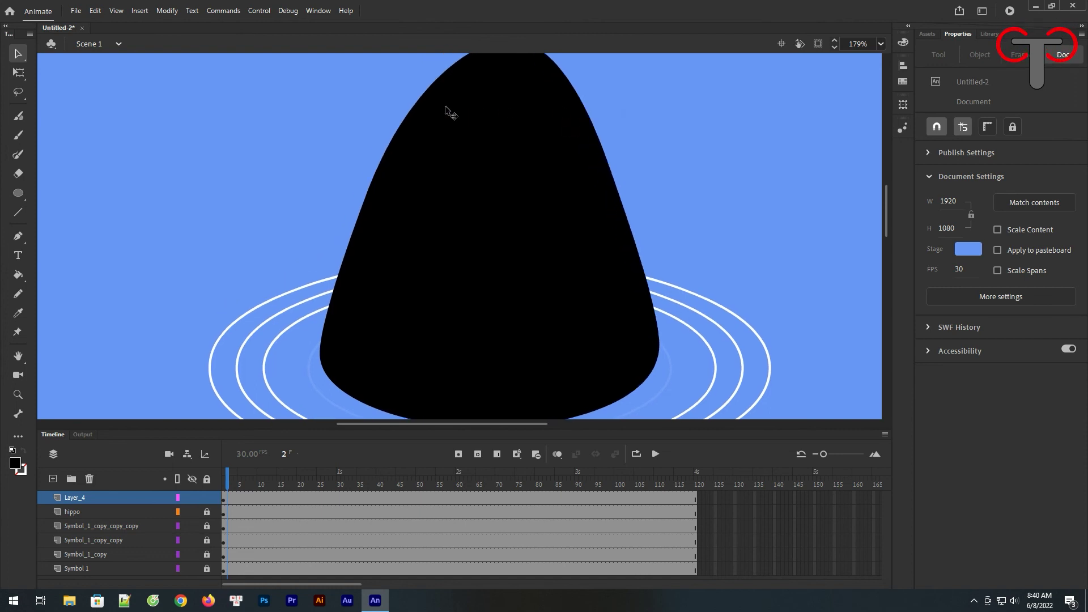
pyautogui.moveTo(411, 110); pyautogui.dragTo(372, 96)
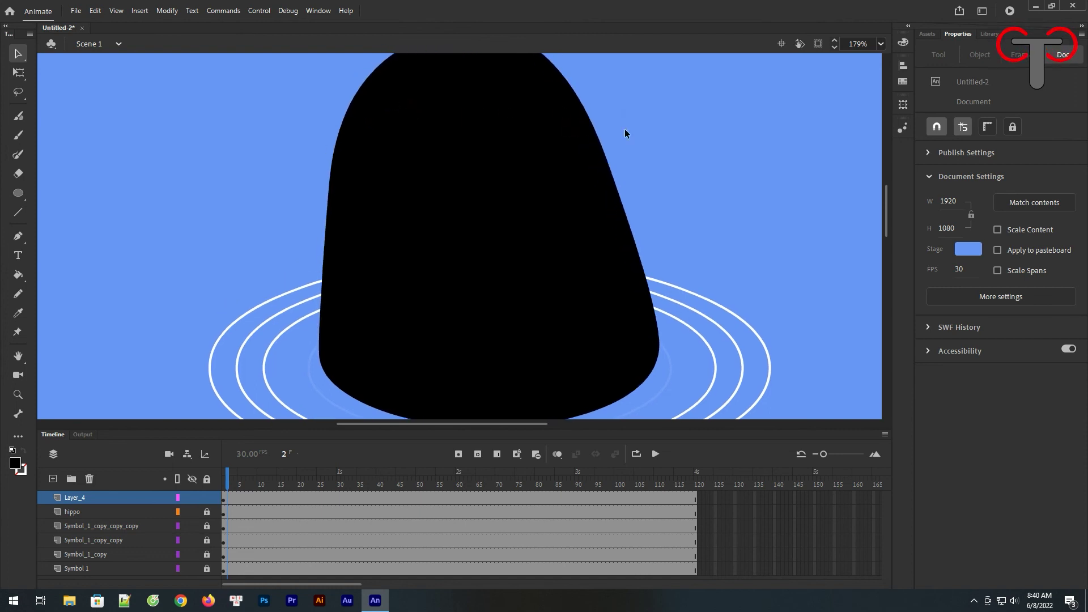
pyautogui.moveTo(593, 133); pyautogui.dragTo(623, 120)
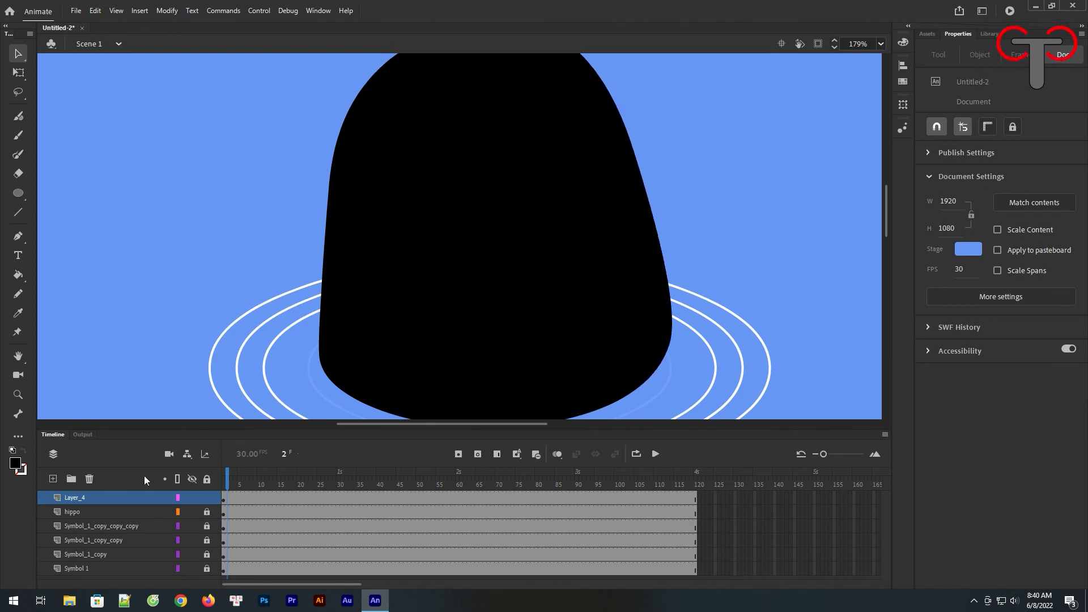
# Hide the layer with the black shape and unlock the hippo layer
pyautogui.rightClick(105, 498)
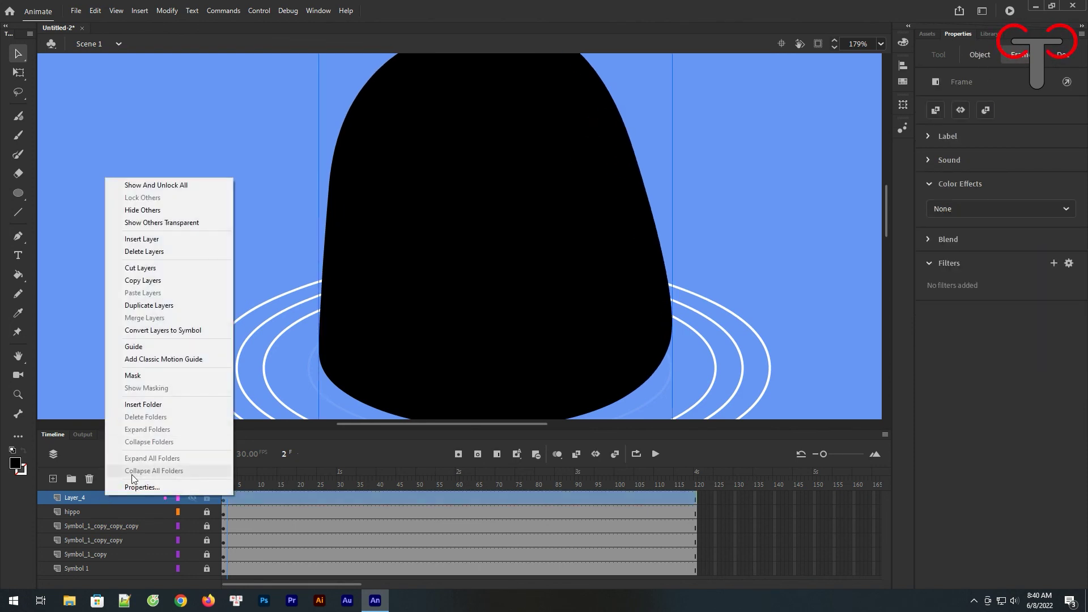
pyautogui.click(727, 315)
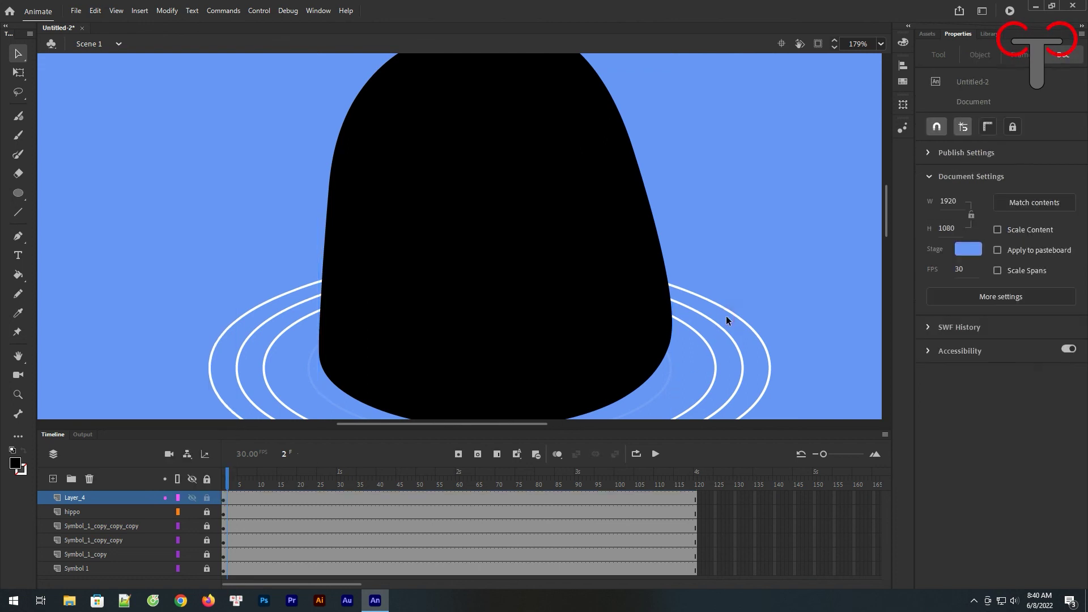
pyautogui.click(192, 498)
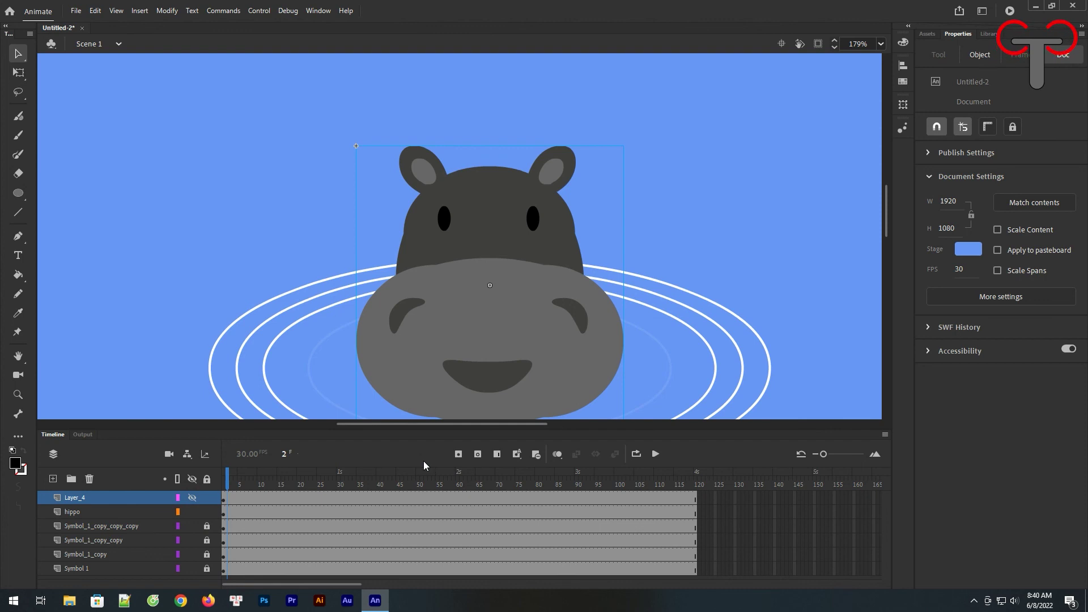
pyautogui.scroll(-3, 655, 341)
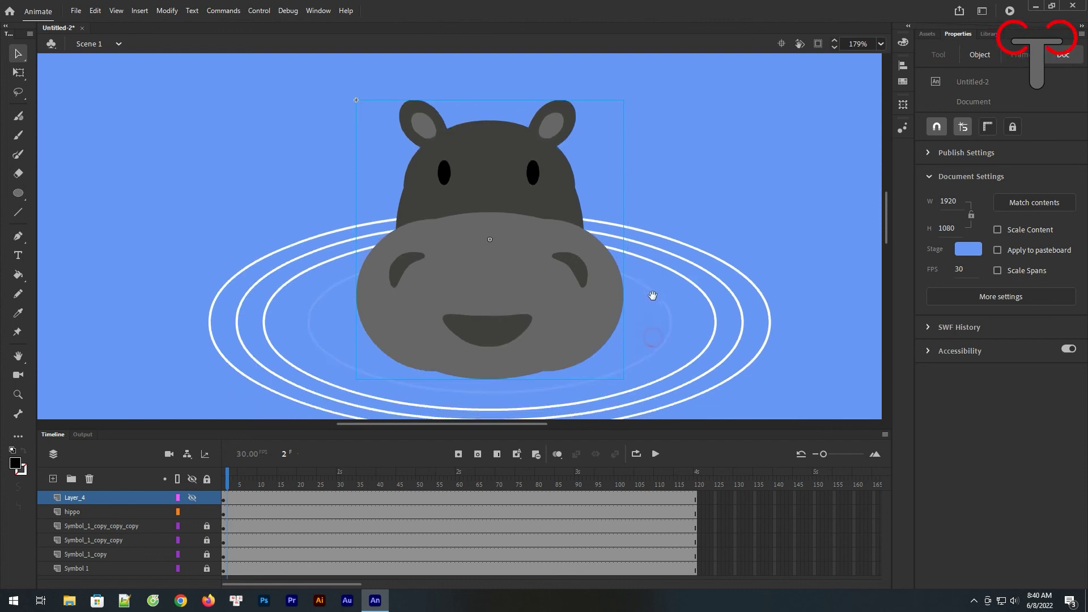
# Insert keyframes at frames 60 and 120 on the hippo layer, and move the hippo head slightly down at frame 60
pyautogui.click(135, 517)
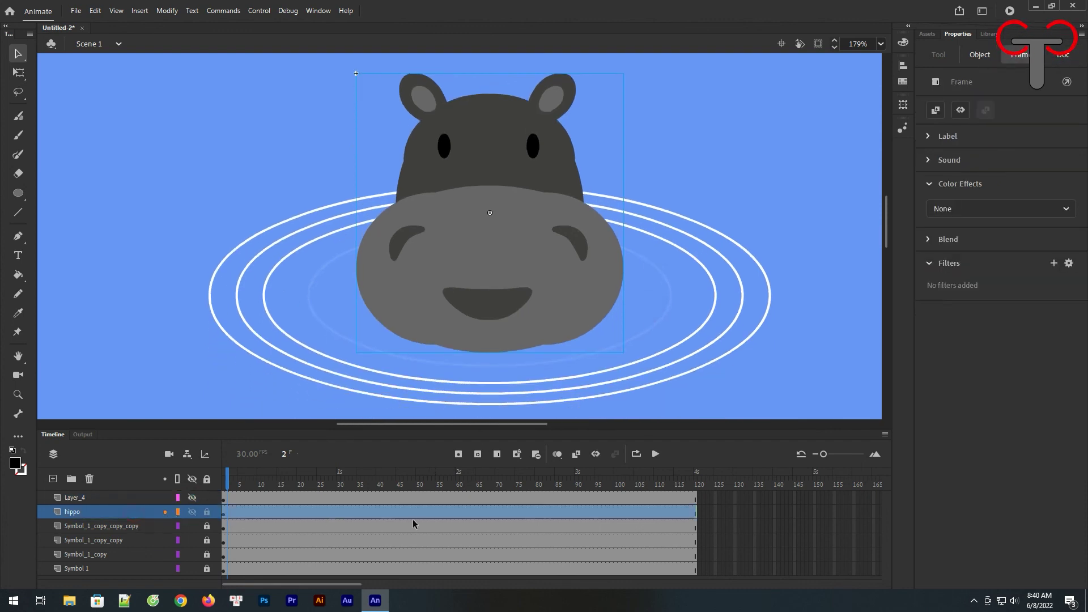
pyautogui.click(457, 513)
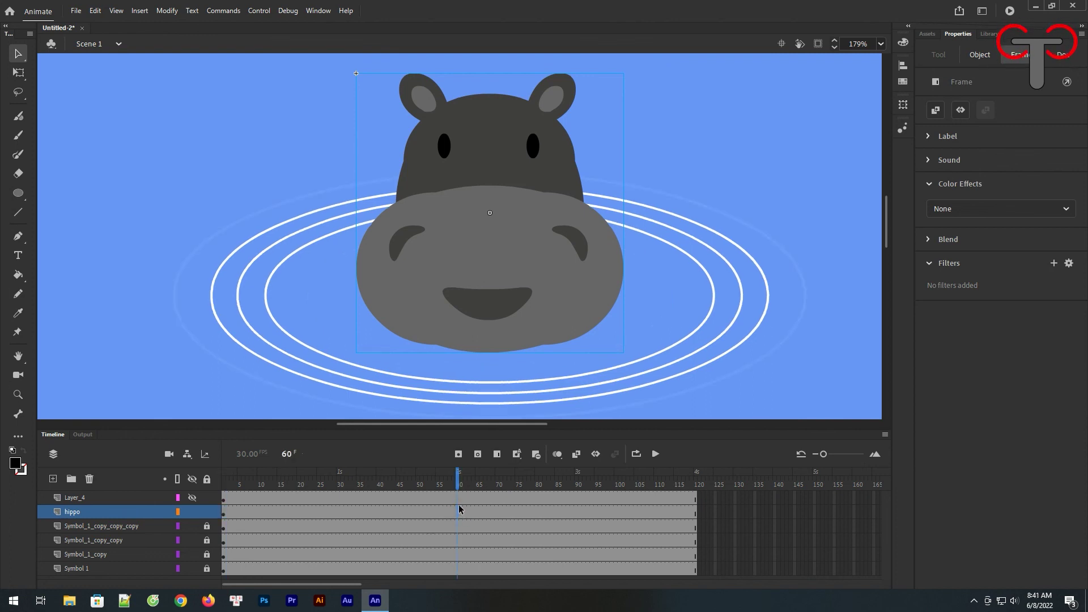
pyautogui.click(458, 454)
pyautogui.click(696, 515)
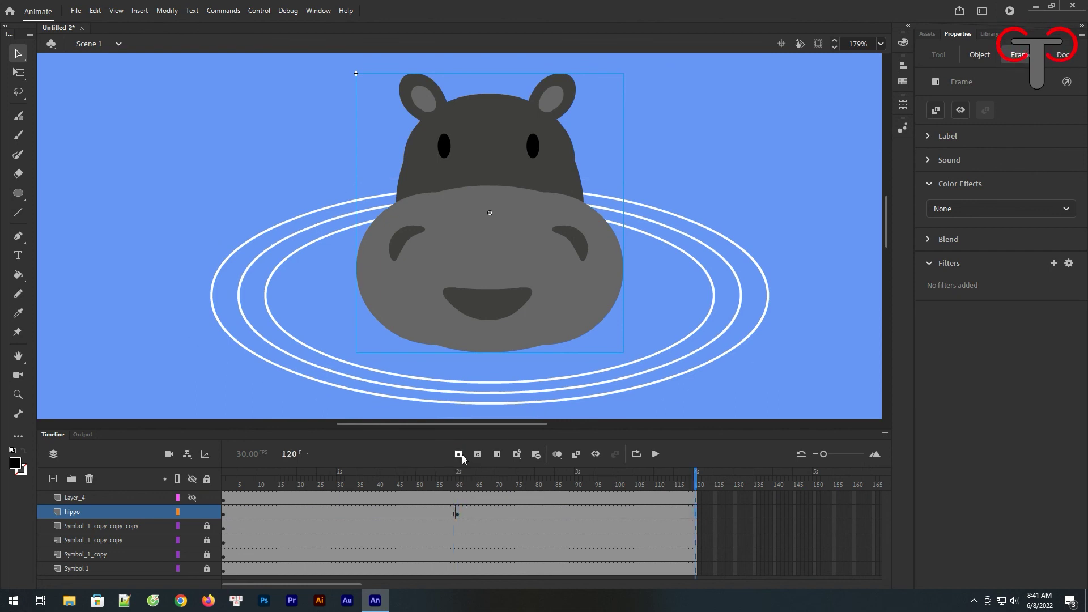
pyautogui.click(459, 454)
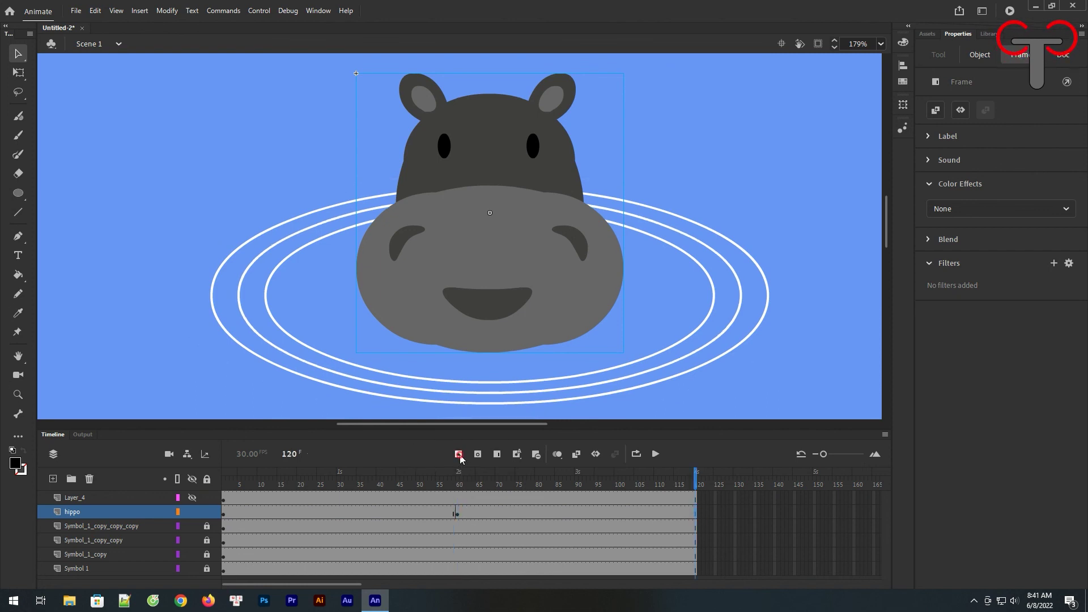
pyautogui.click(458, 516)
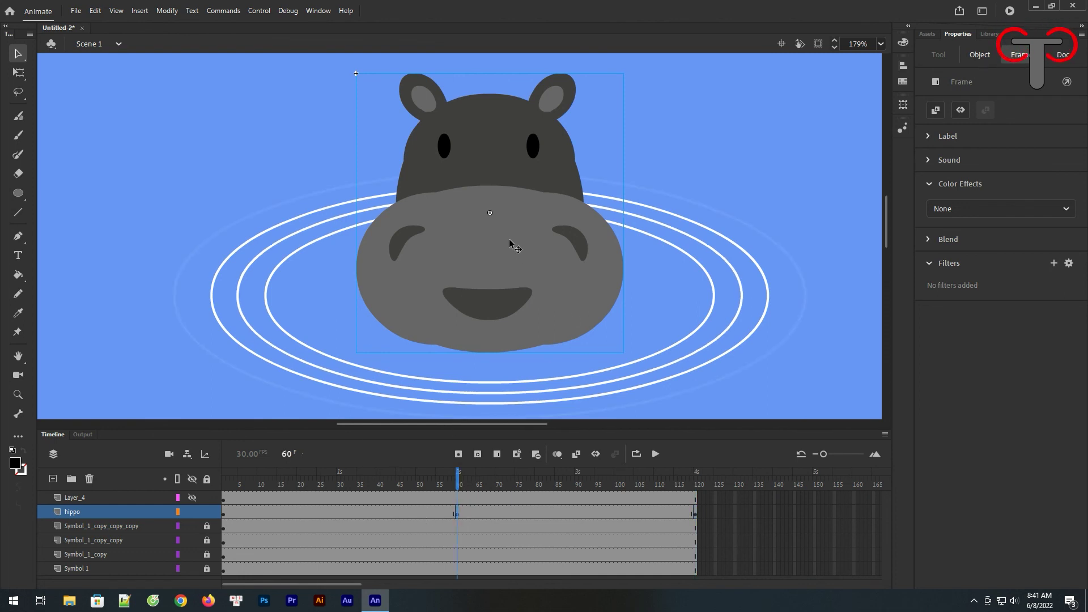
pyautogui.moveTo(506, 237); pyautogui.dragTo(506, 273)
# Create classic tweens between the hippo layer's keyframes on both sides of frame 60, and lock the layer
pyautogui.moveTo(488, 512); pyautogui.dragTo(376, 513)
pyautogui.rightClick(412, 513)
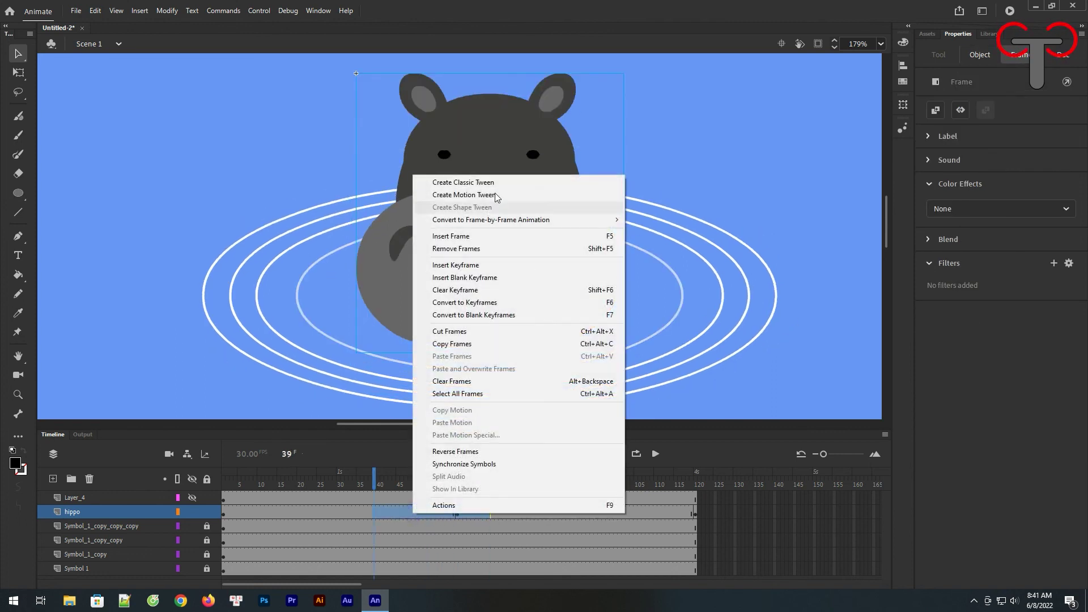
pyautogui.click(482, 181)
pyautogui.moveTo(377, 487); pyautogui.dragTo(698, 489)
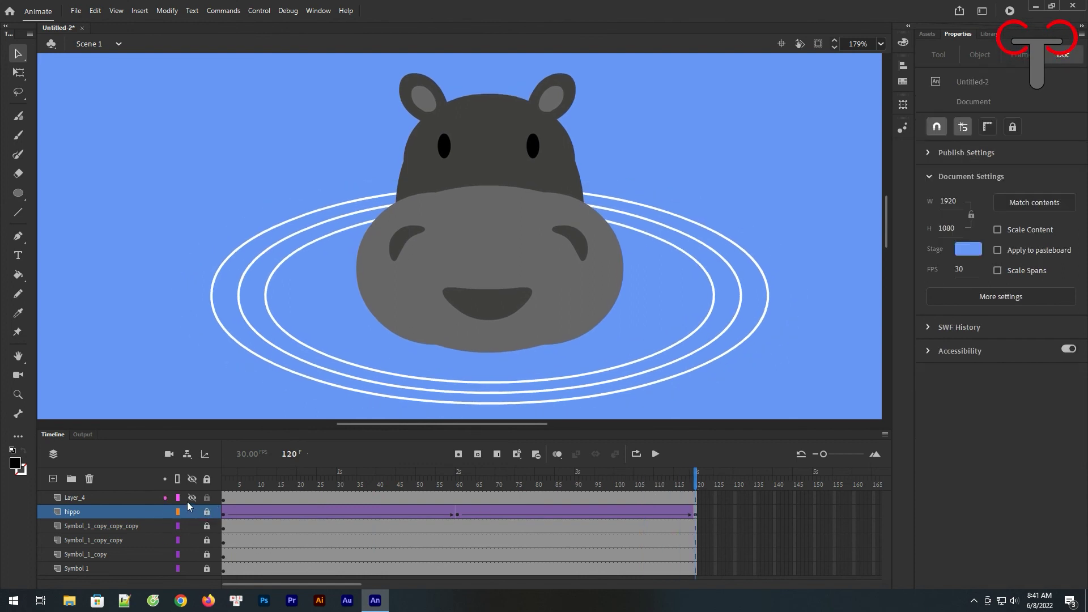
# Show the black shape's layer again and turn it into a mask for the hippo layer
pyautogui.click(191, 498)
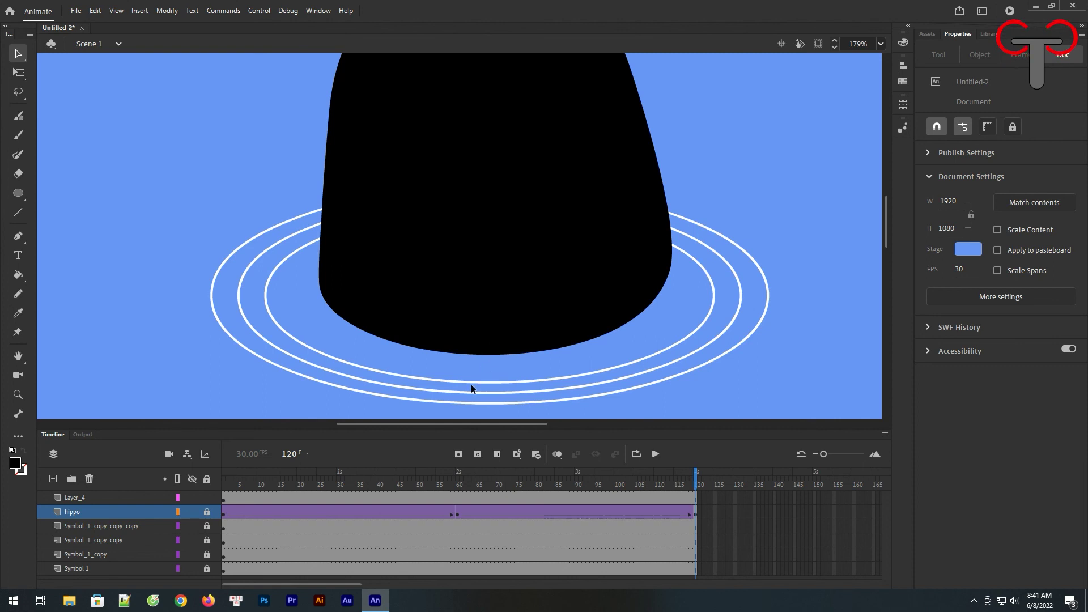
pyautogui.moveTo(697, 483)
pyautogui.mouseDown()
pyautogui.moveTo(464, 485)
pyautogui.moveTo(684, 481)
pyautogui.mouseUp()
pyautogui.rightClick(104, 497)
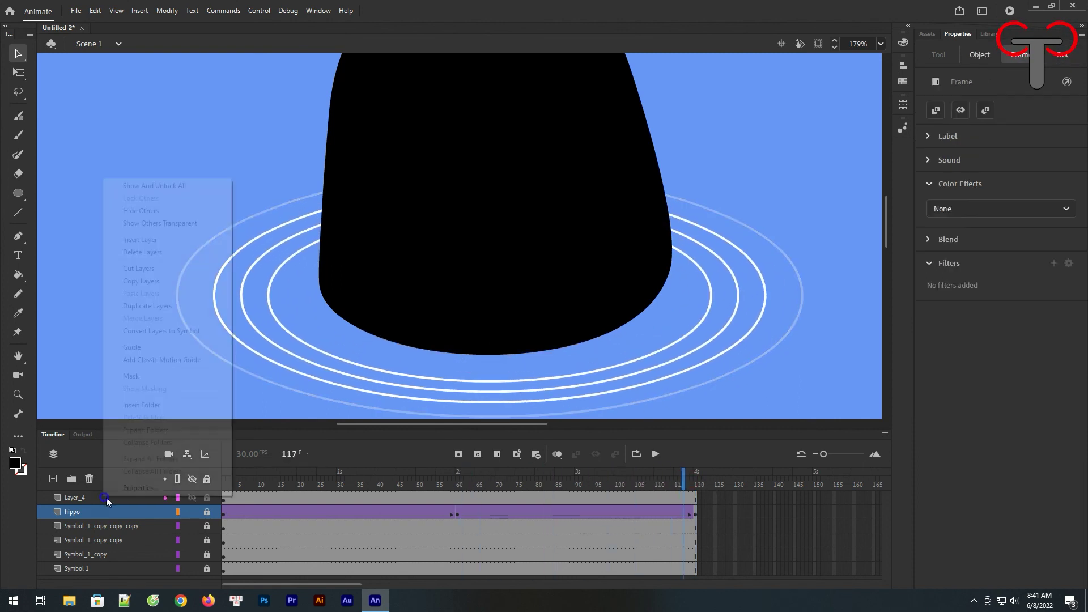
pyautogui.click(150, 376)
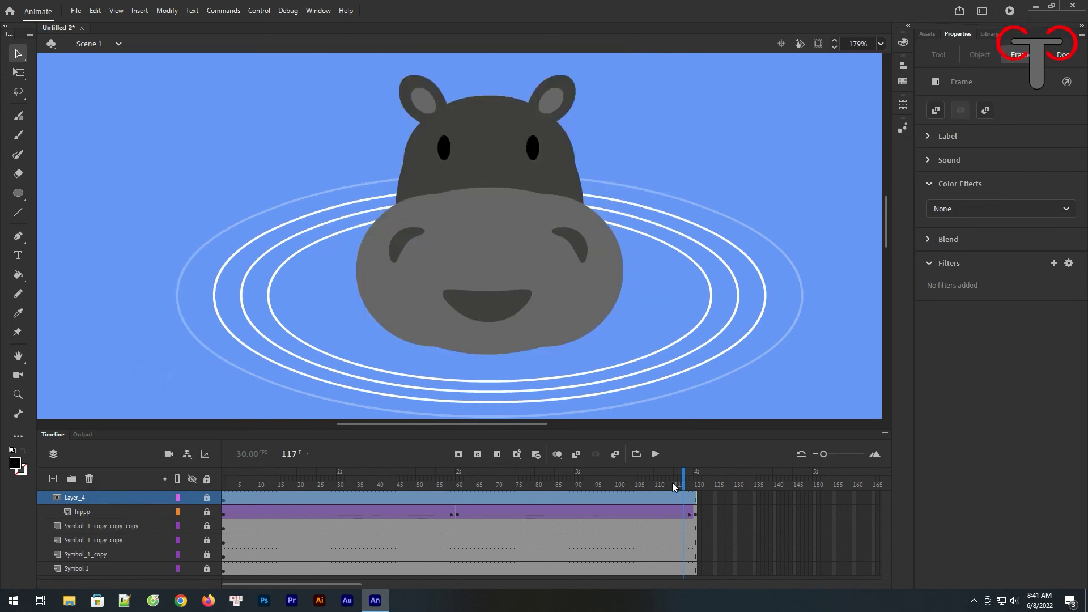
# Play the masked hippo animation on the stage and test the movie
pyautogui.press('Return')
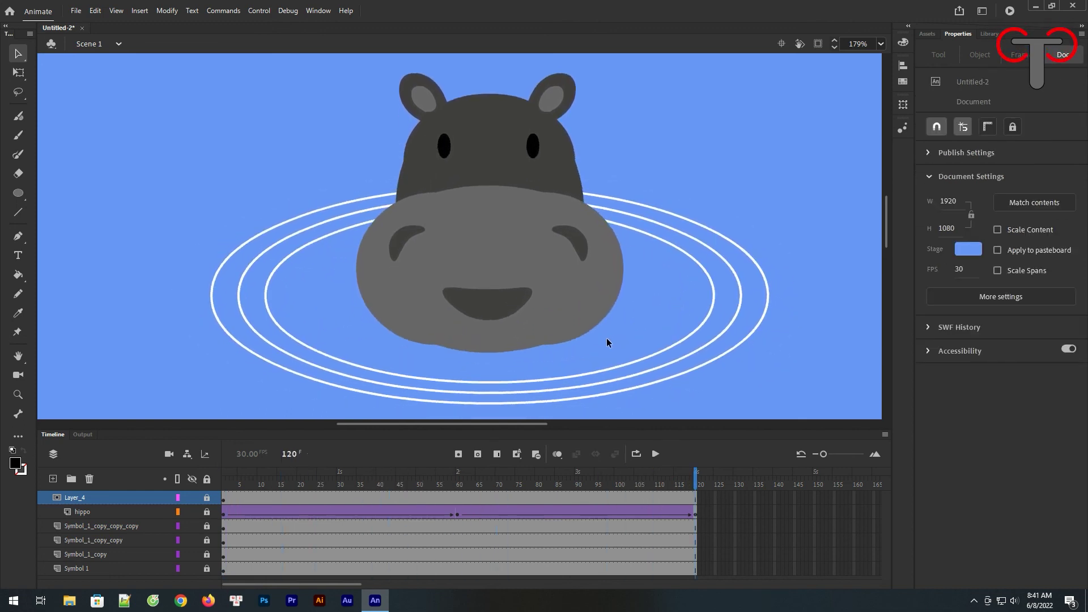
pyautogui.hotkey('ctrl', '-')
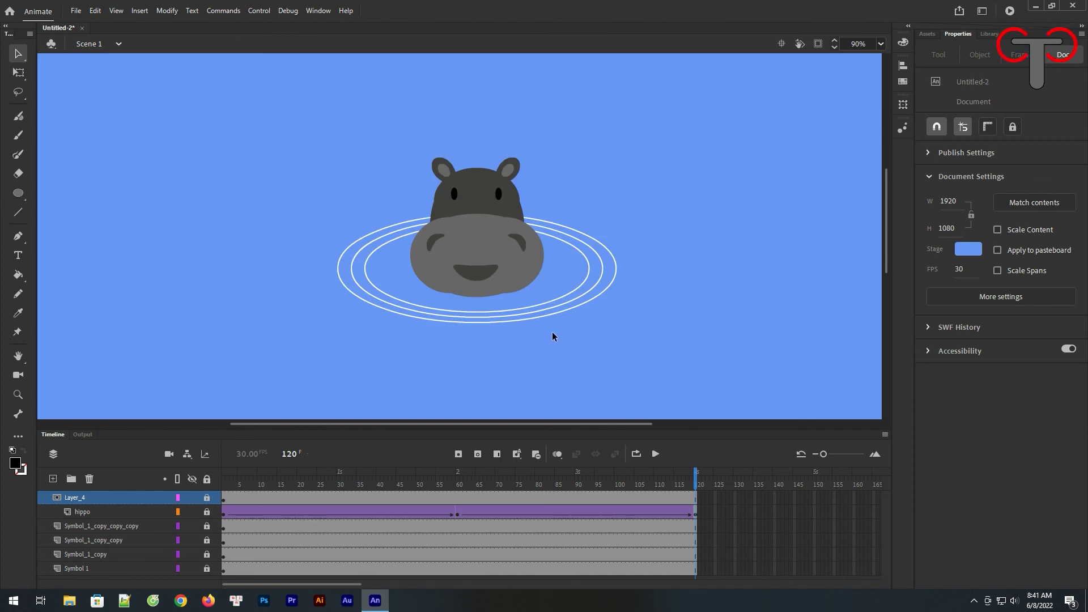
pyautogui.hotkey('ctrl', 'Return')
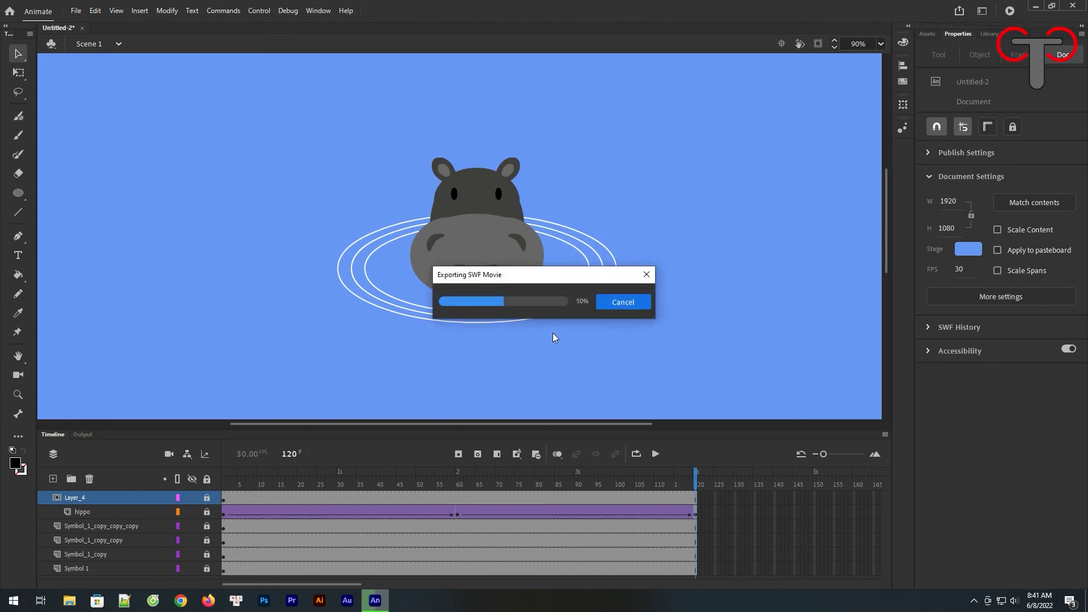